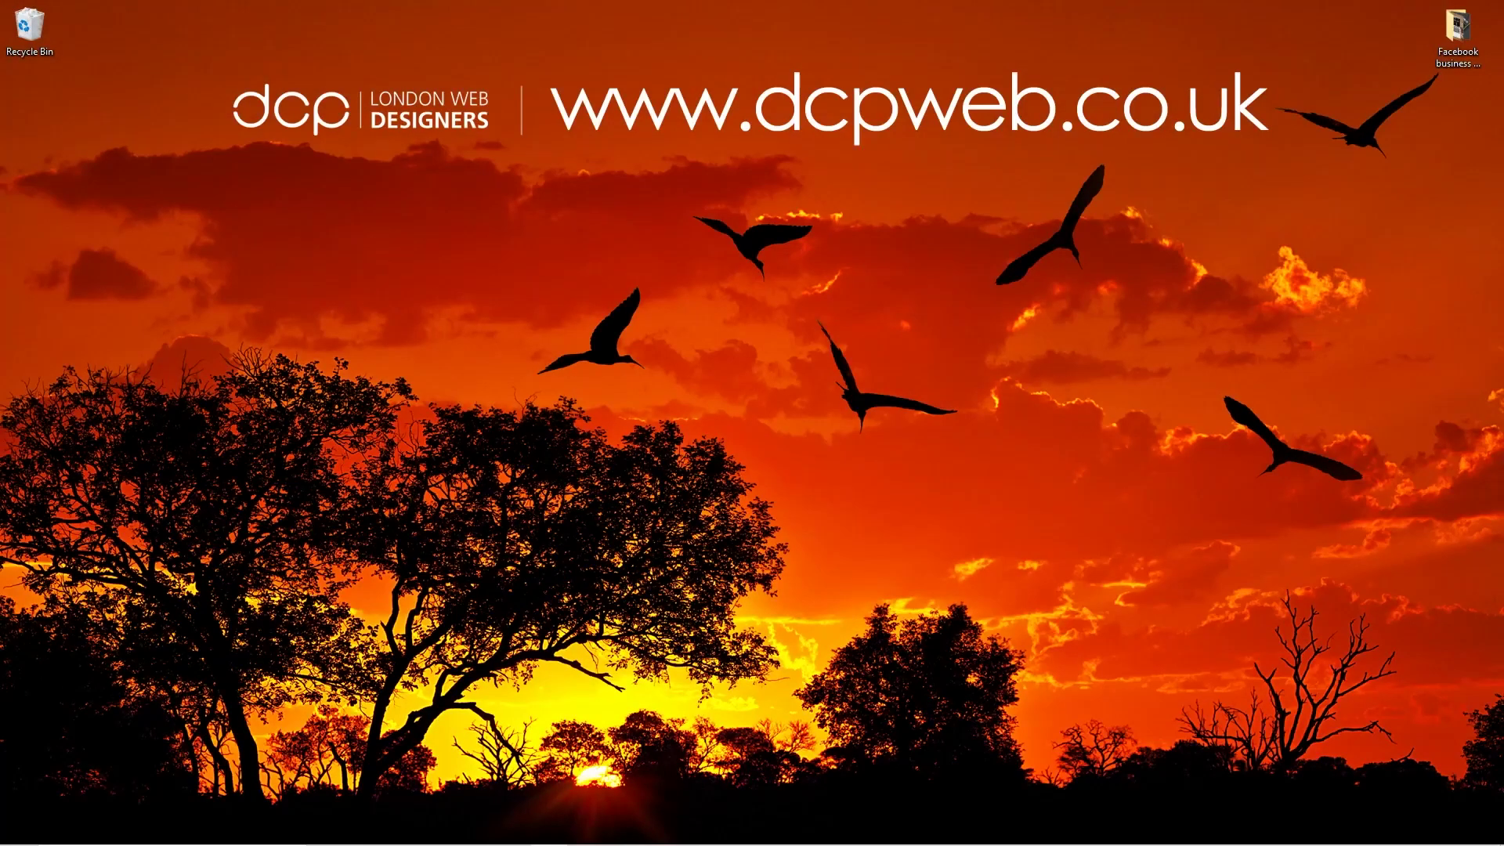
Open the 'Facebook business page image gallery tutorial' folder to show its 16 portfolio JPGs
double_click(1458, 30)
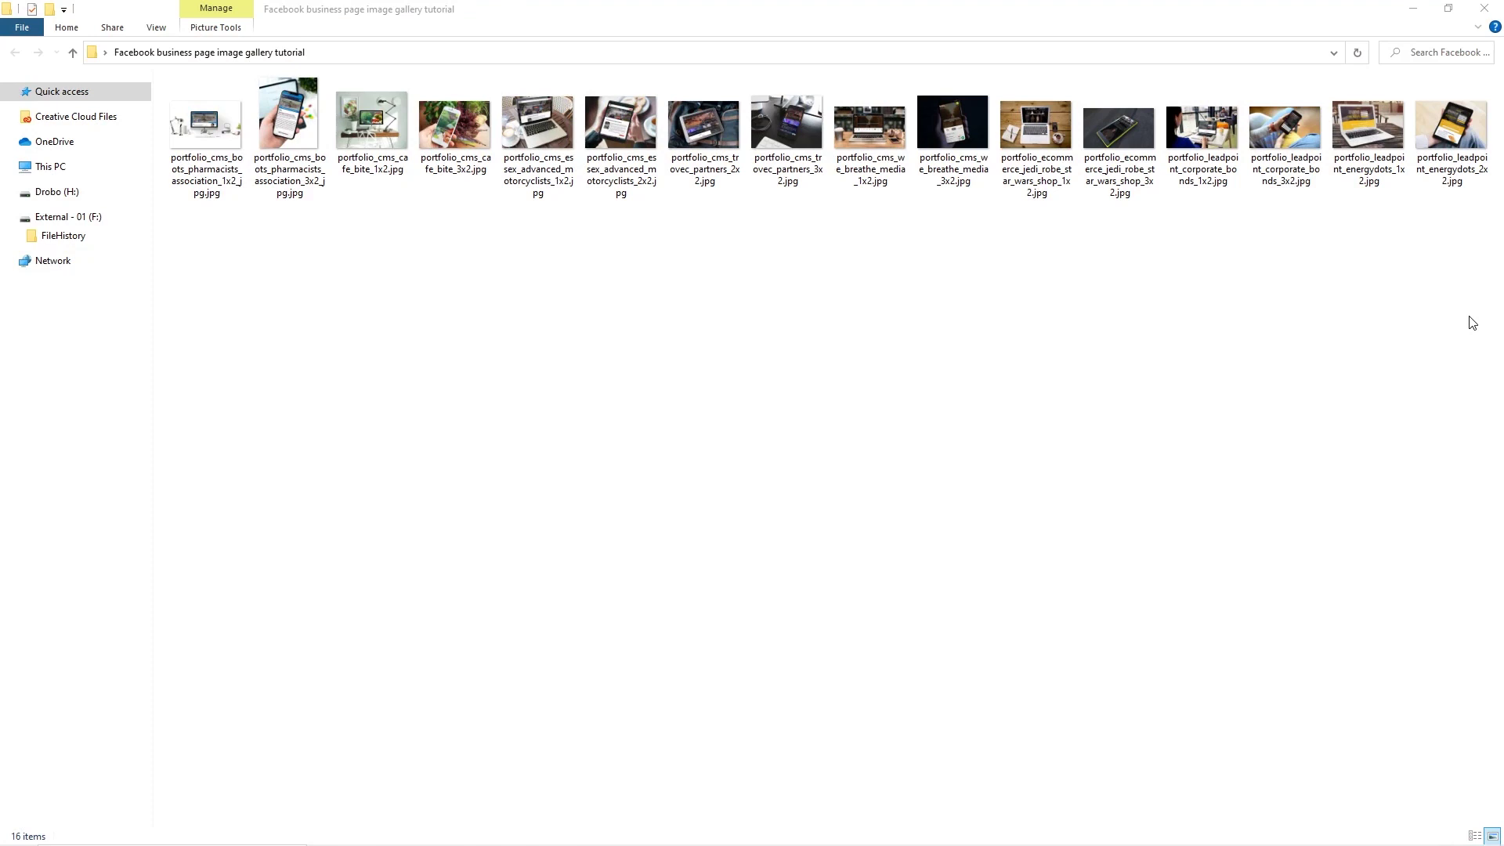
left_click_drag(1471, 252, 296, 311)
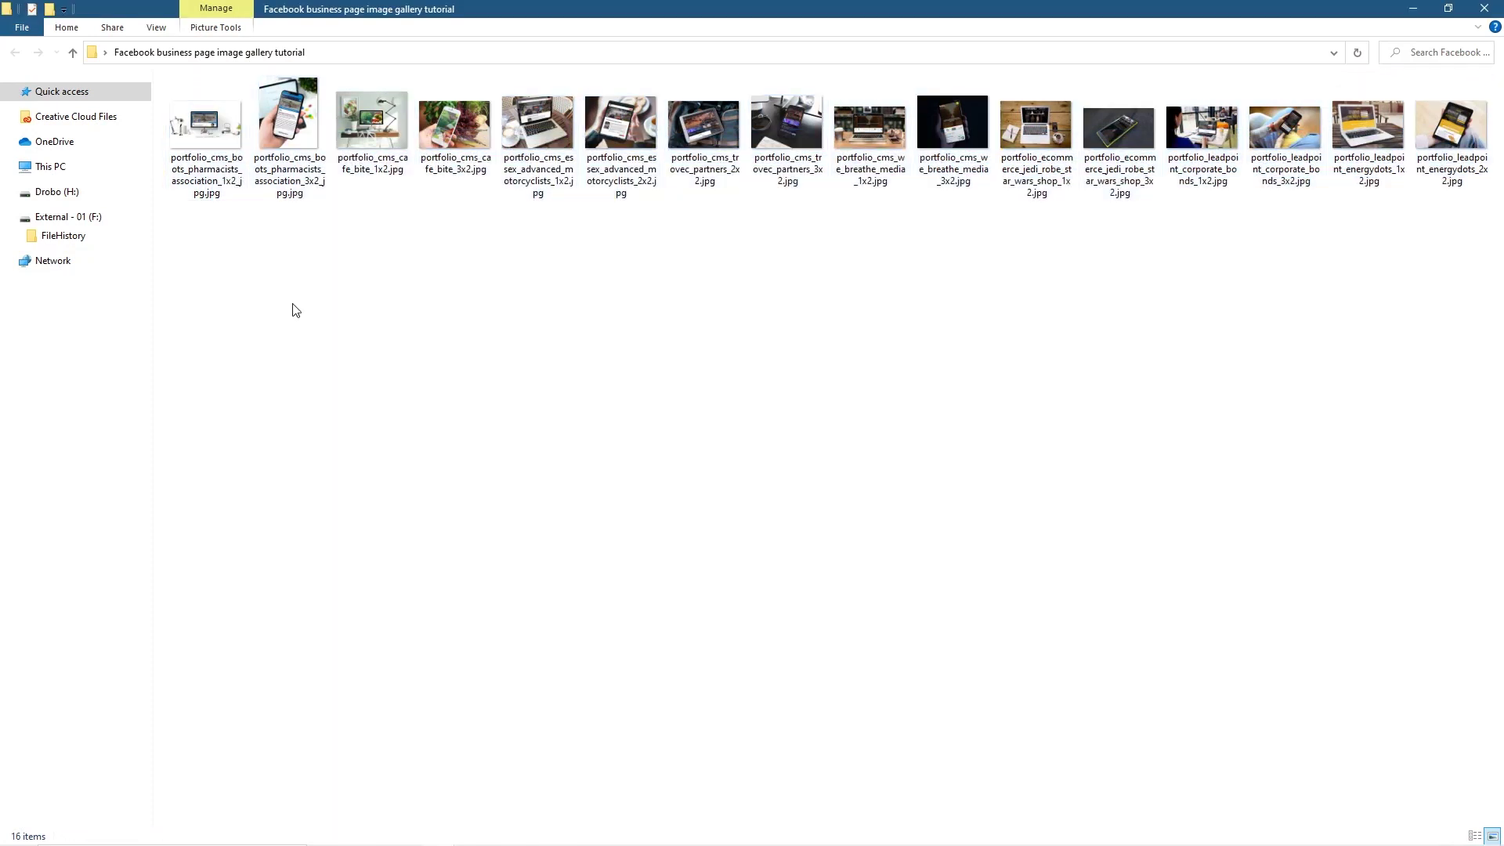
Preview every portfolio mockup image in Photos, from first to last, then close the viewer
double_click(217, 135)
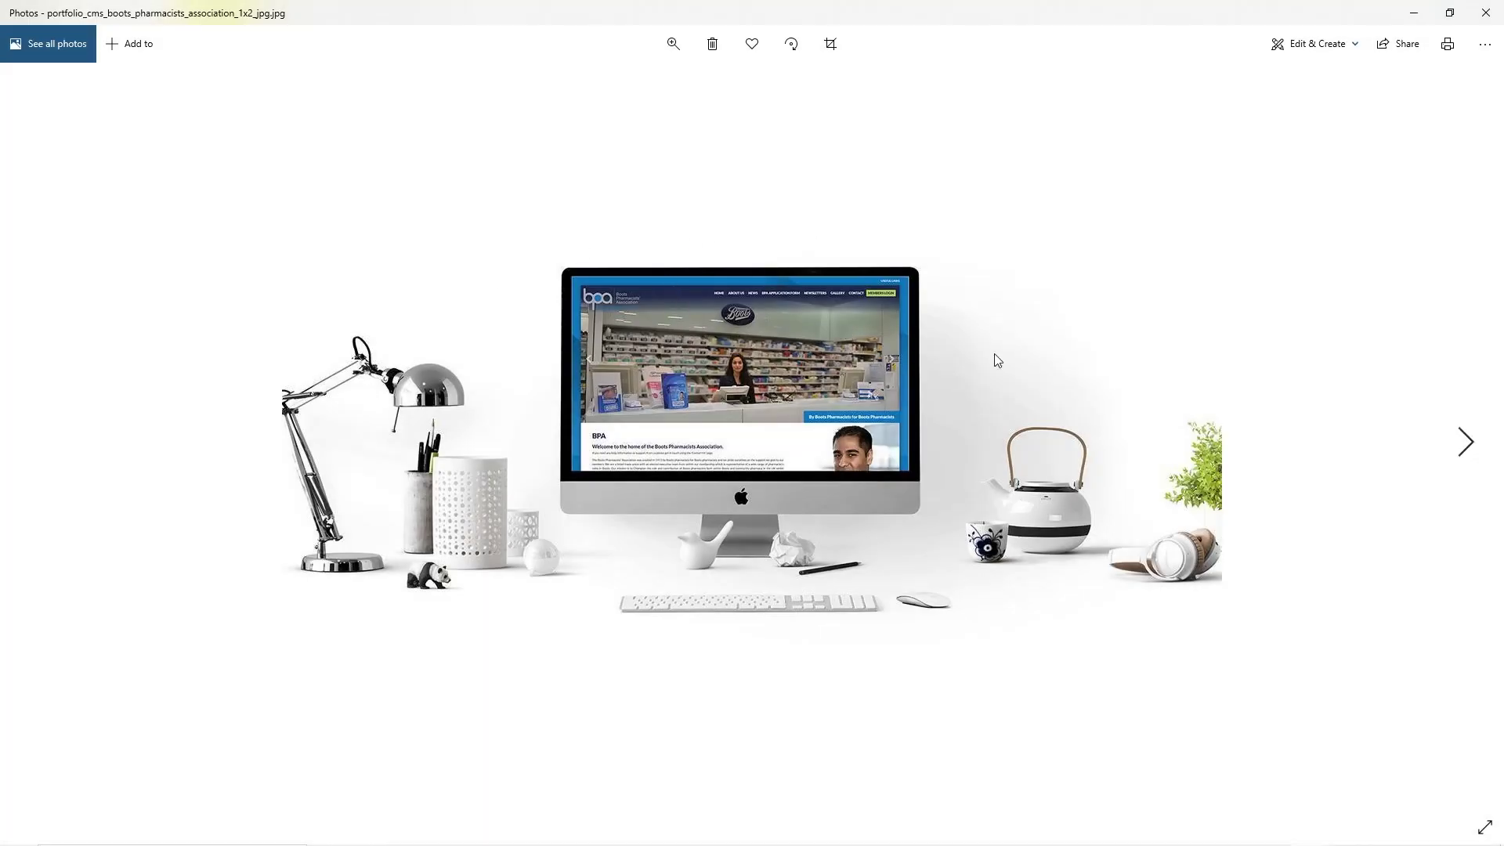
left_click(1465, 442)
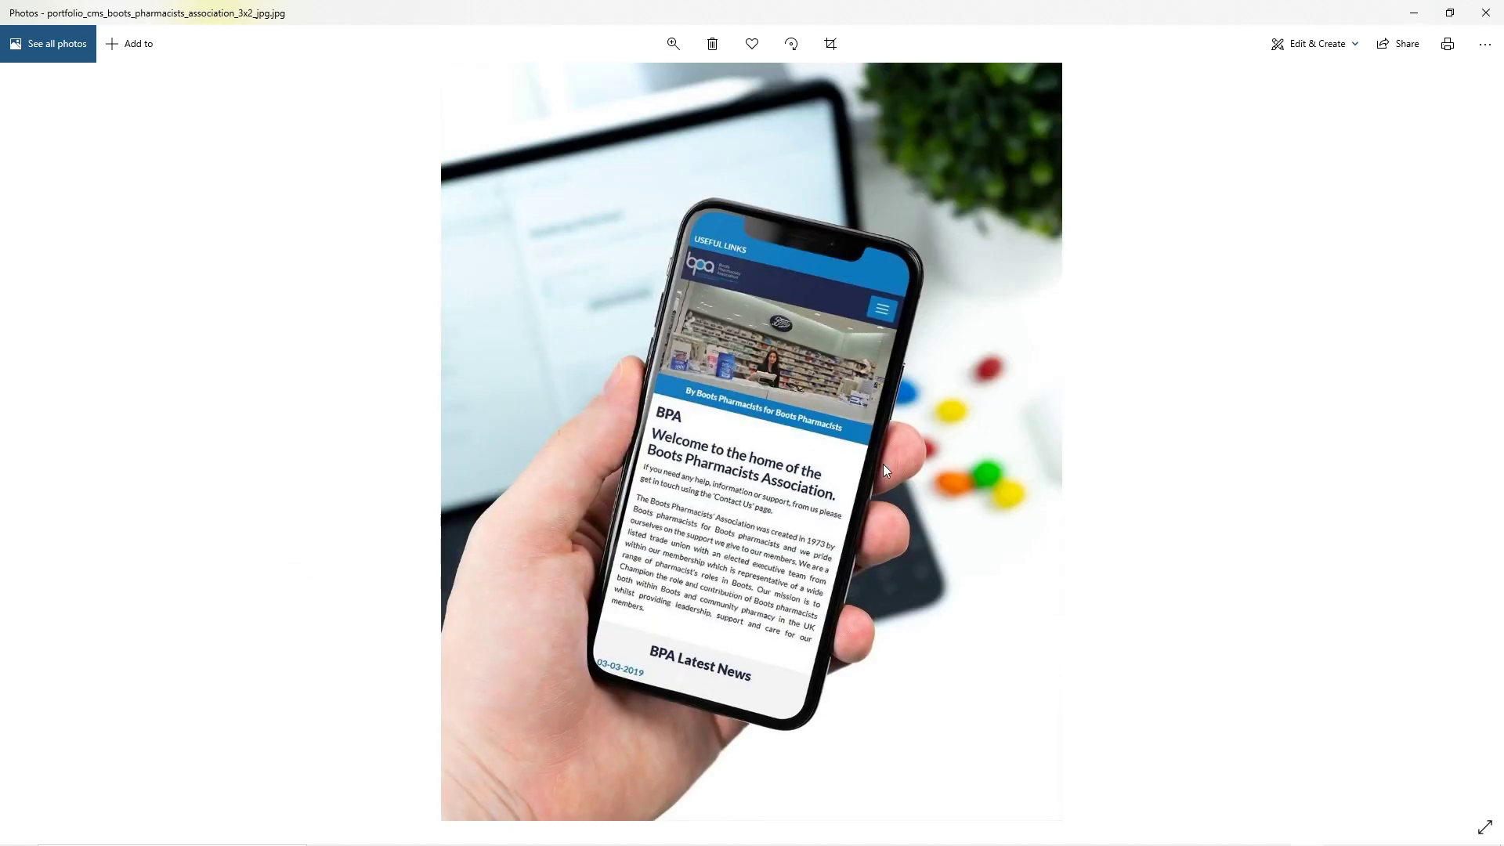
left_click(1465, 450)
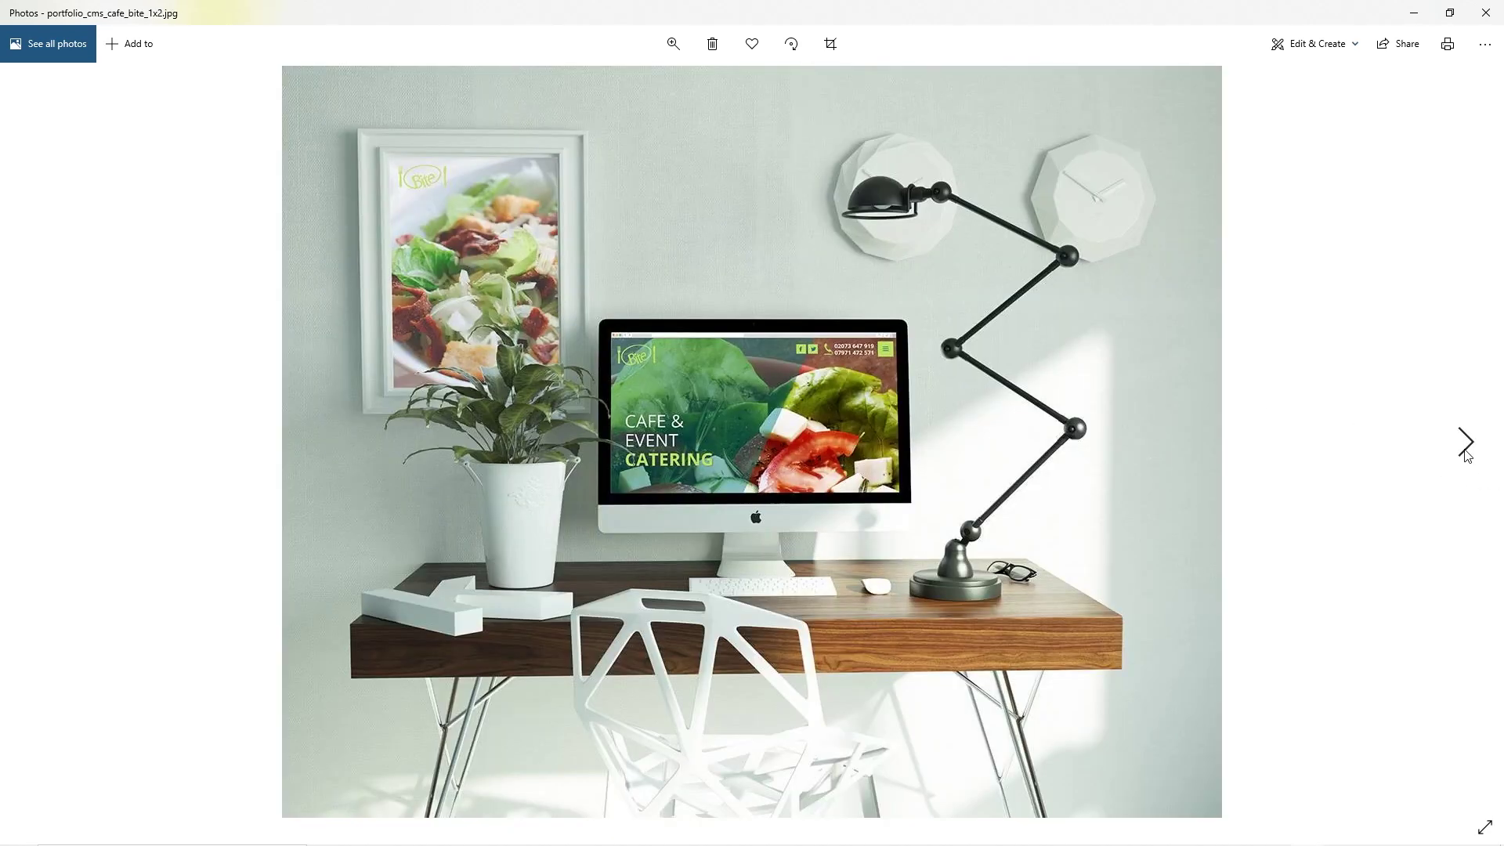
left_click(1465, 444)
left_click(1465, 444)
left_click(1465, 444)
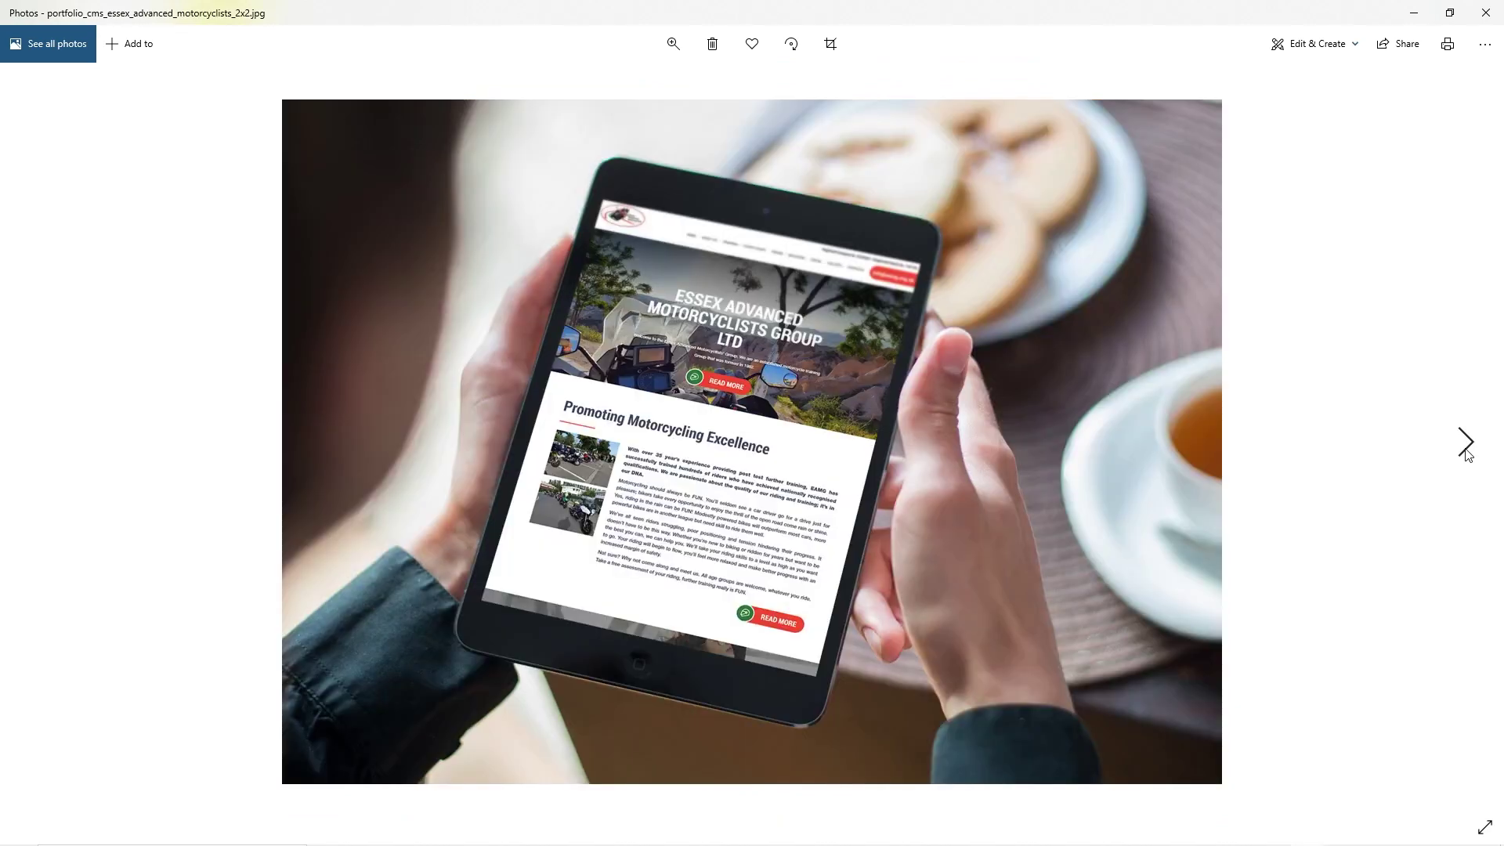
left_click(1465, 446)
left_click(1466, 446)
left_click(1465, 447)
left_click(1465, 447)
left_click(1465, 446)
left_click(1466, 446)
left_click(1465, 447)
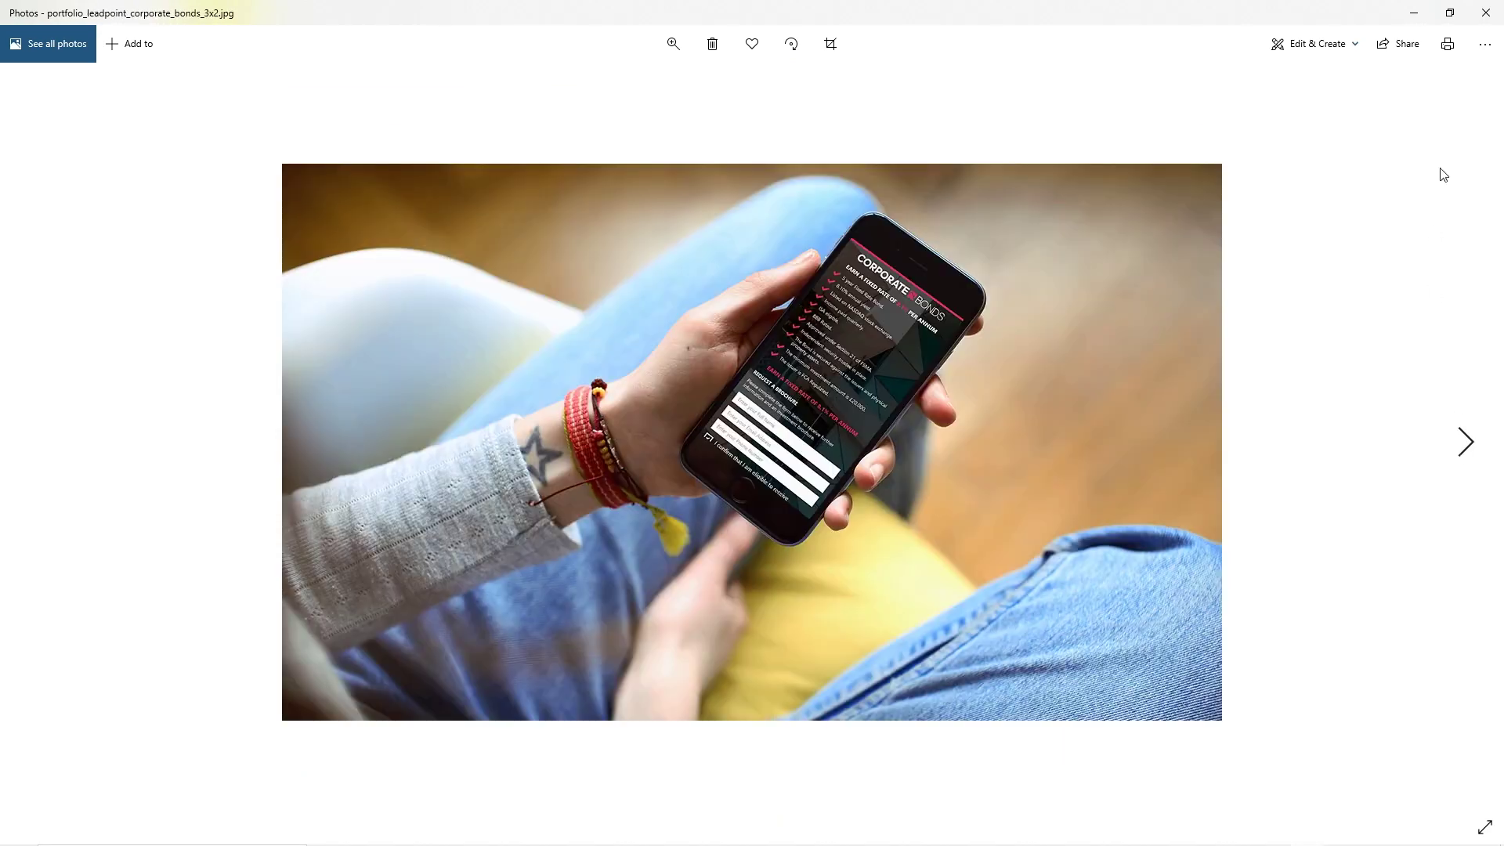
left_click(1484, 17)
Close the image folder and bring up the DCP Web Designers Facebook page in Chrome
left_click_drag(1443, 228, 123, 118)
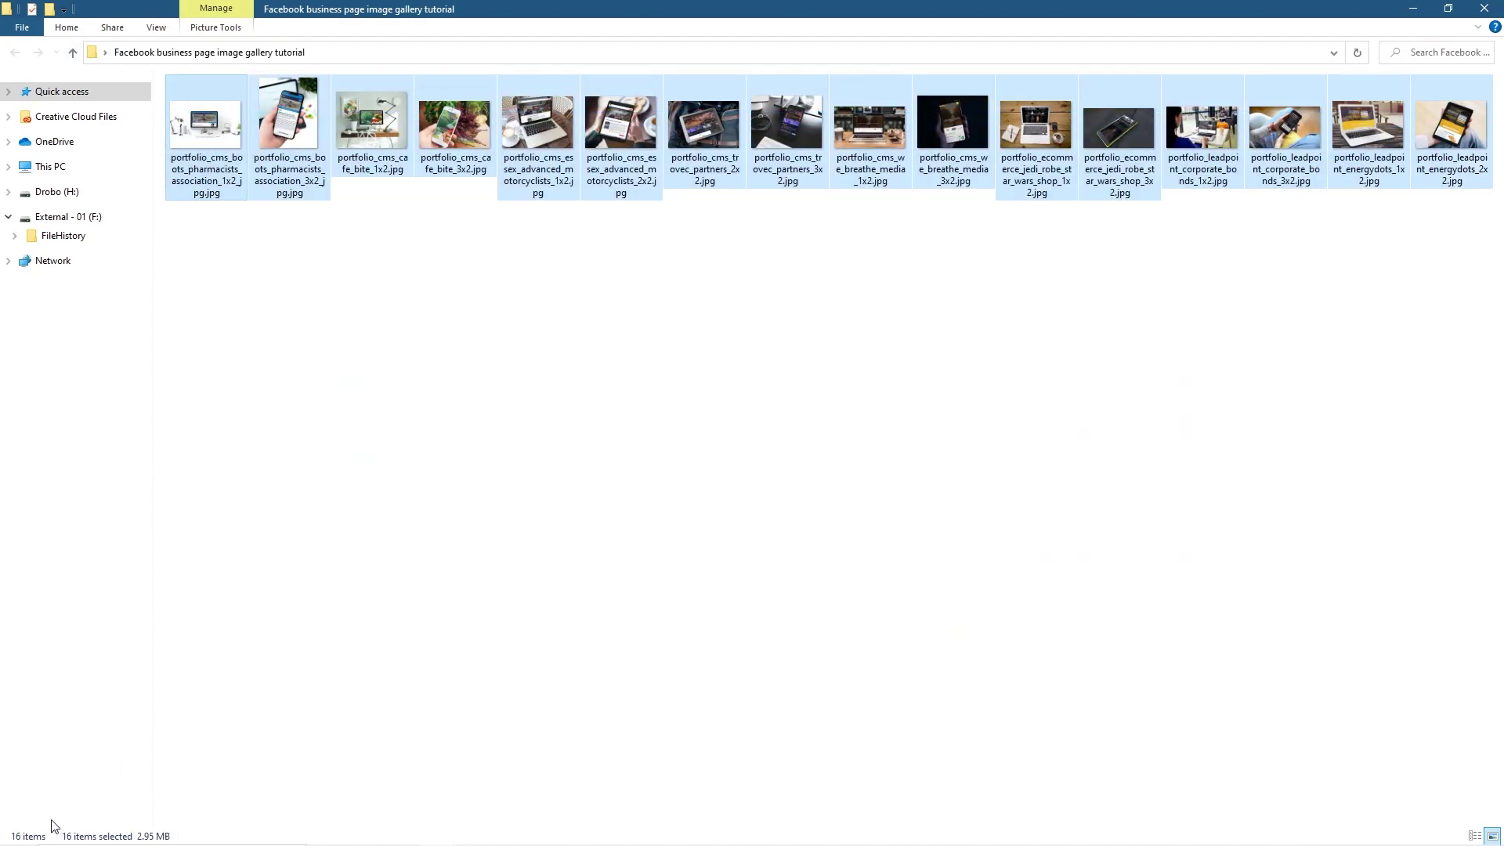
left_click(980, 514)
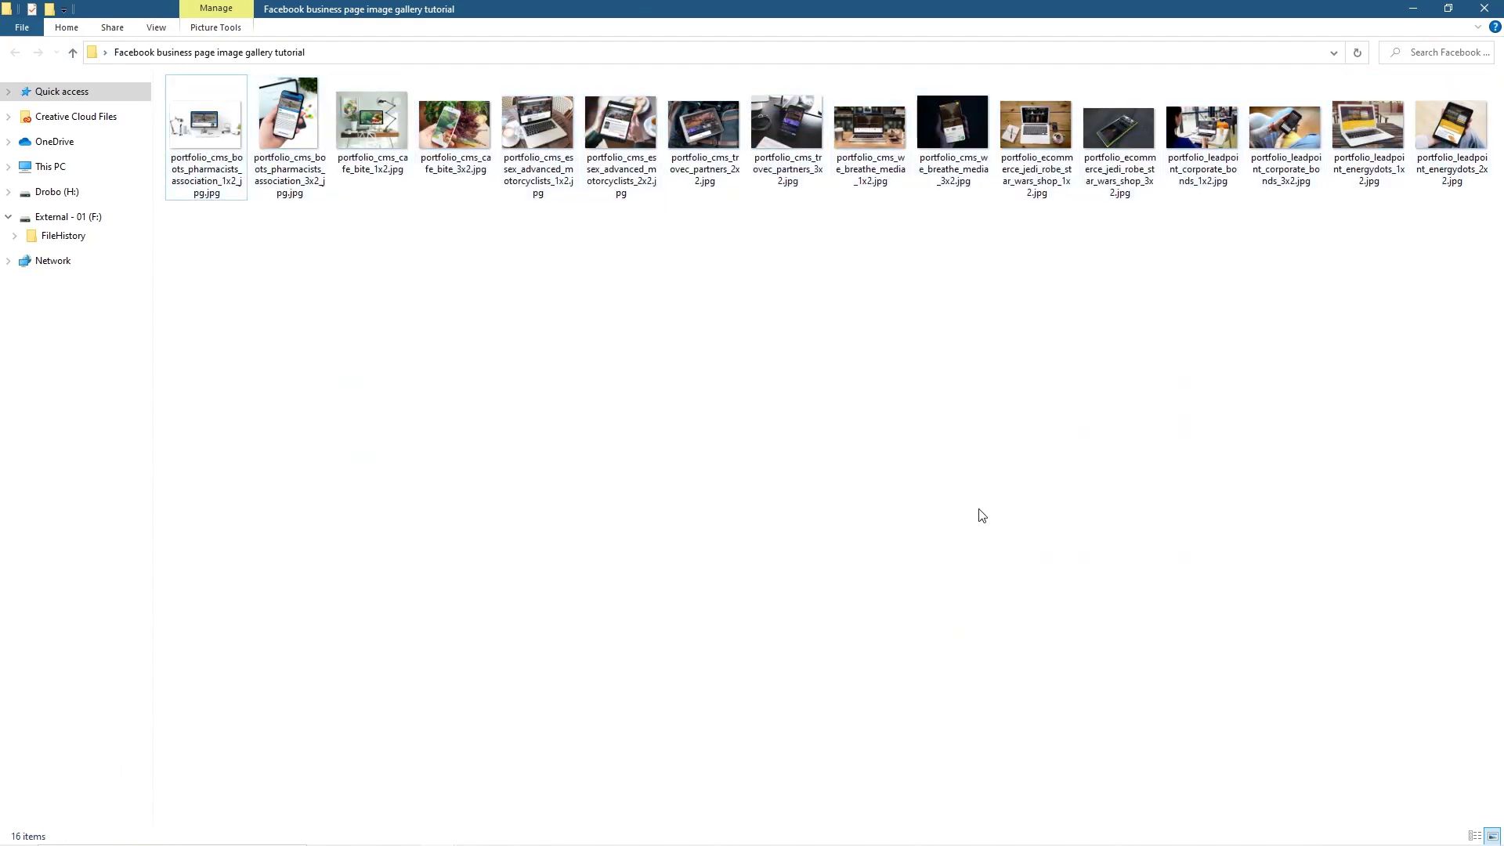
left_click(1484, 10)
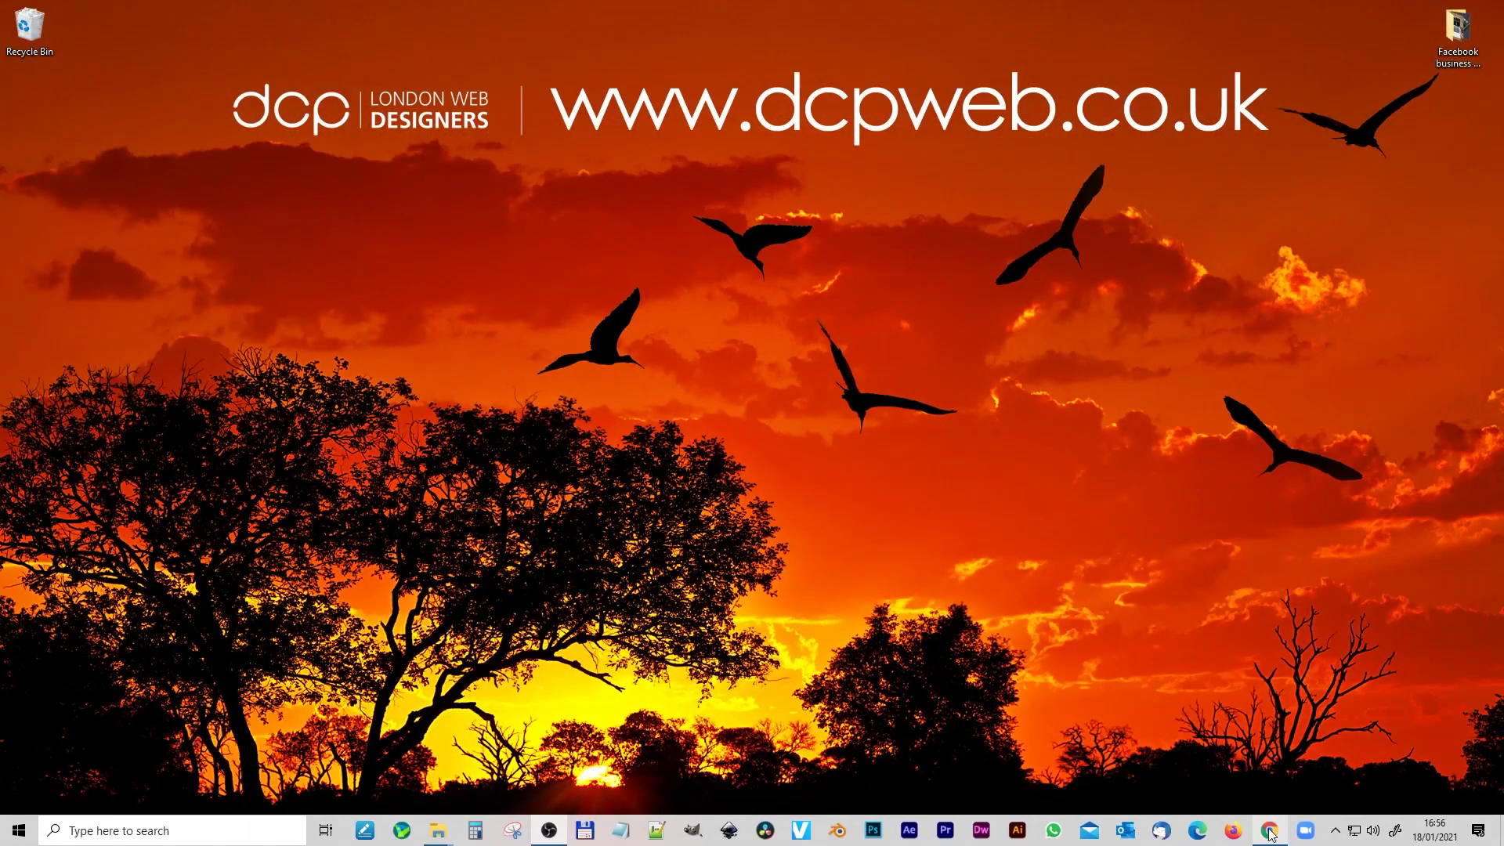
left_click(1271, 834)
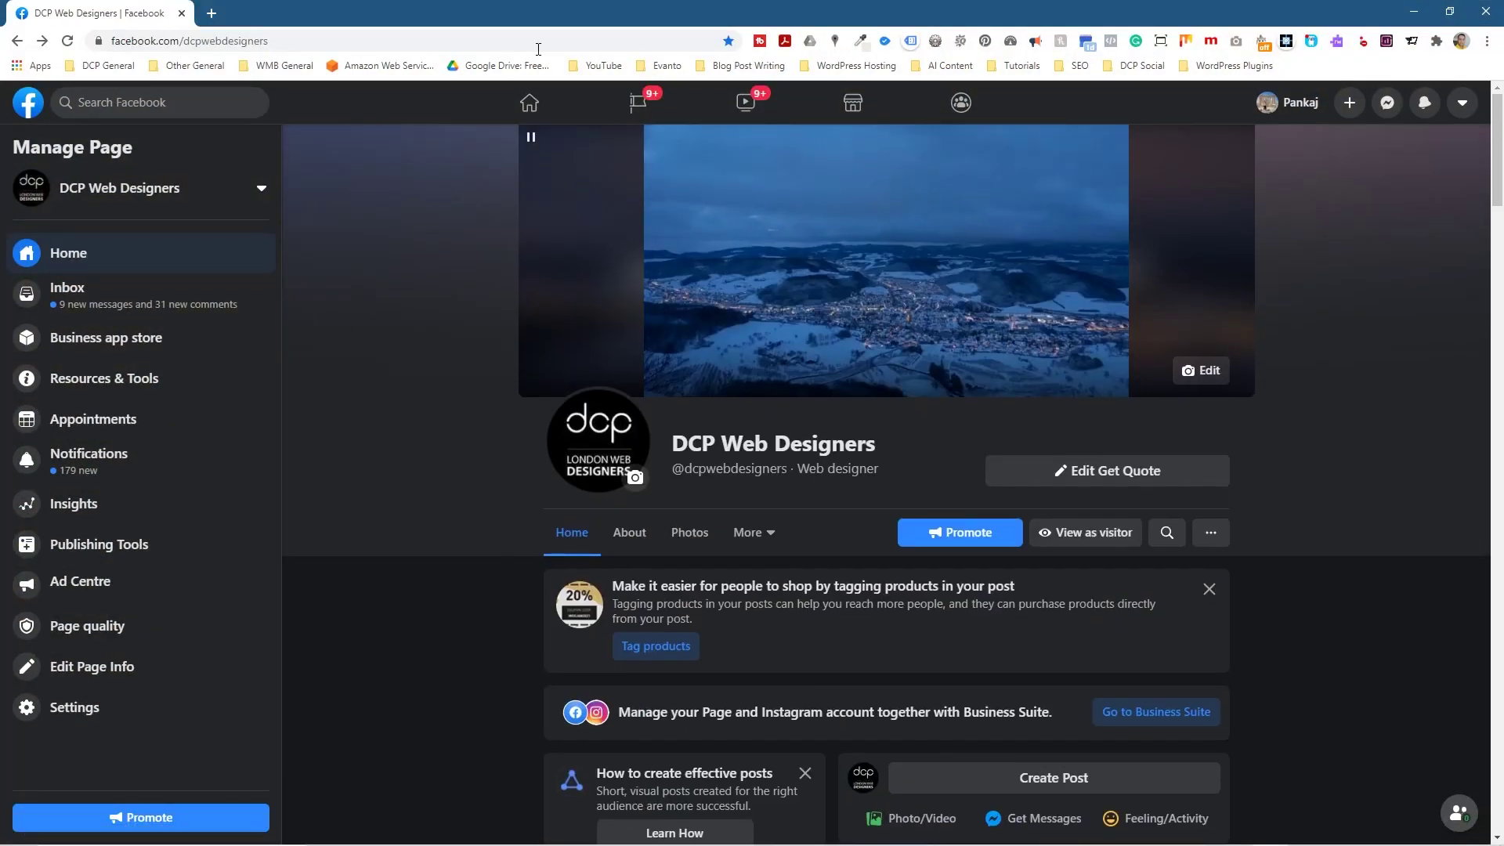
Start a Create Post draft on the DCP Web Designers page
scroll(1106, 732, "down", 5)
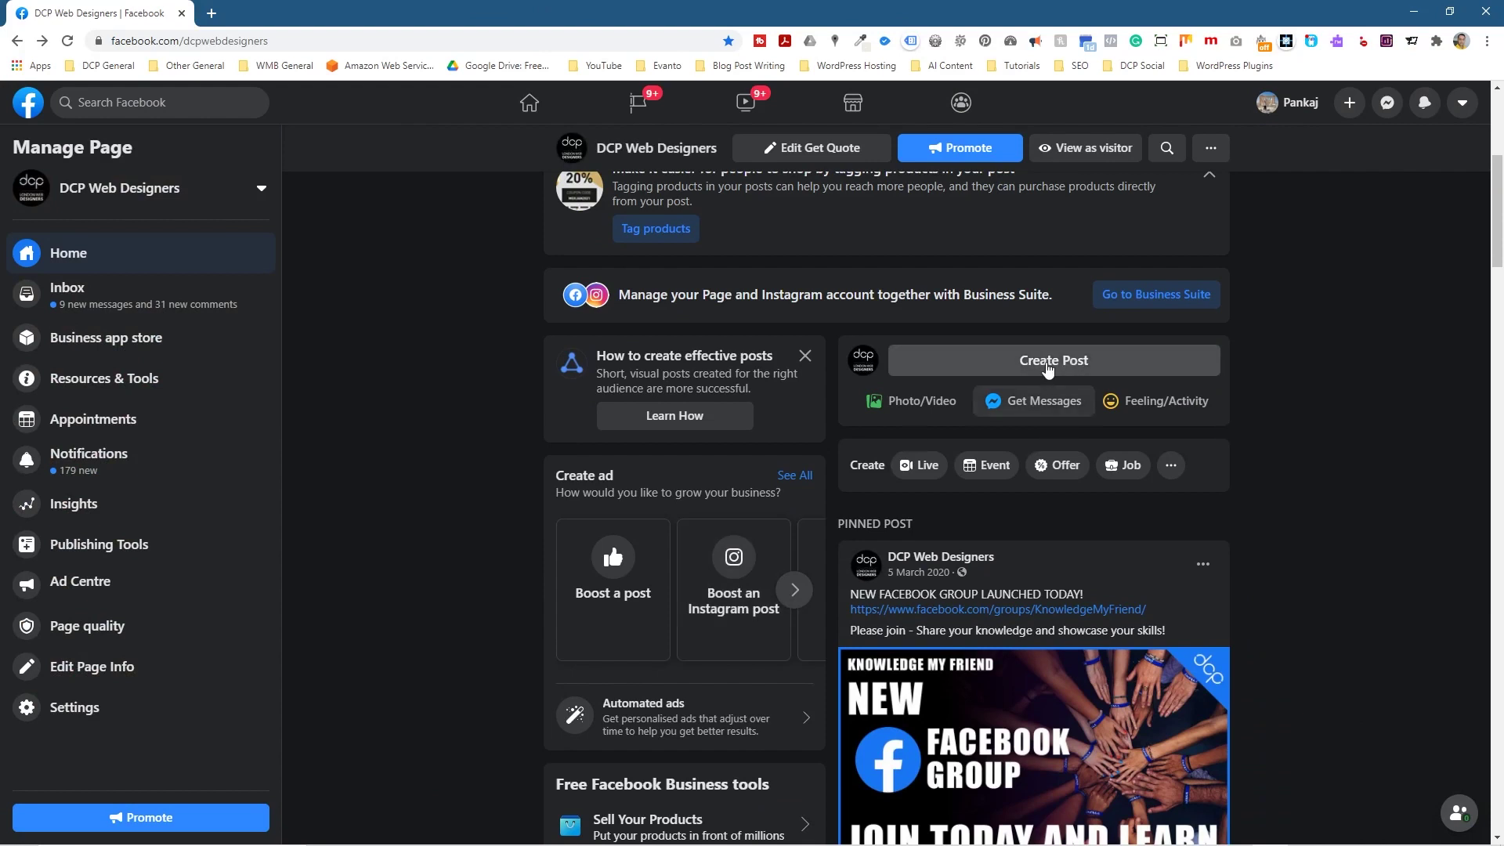
left_click(1050, 365)
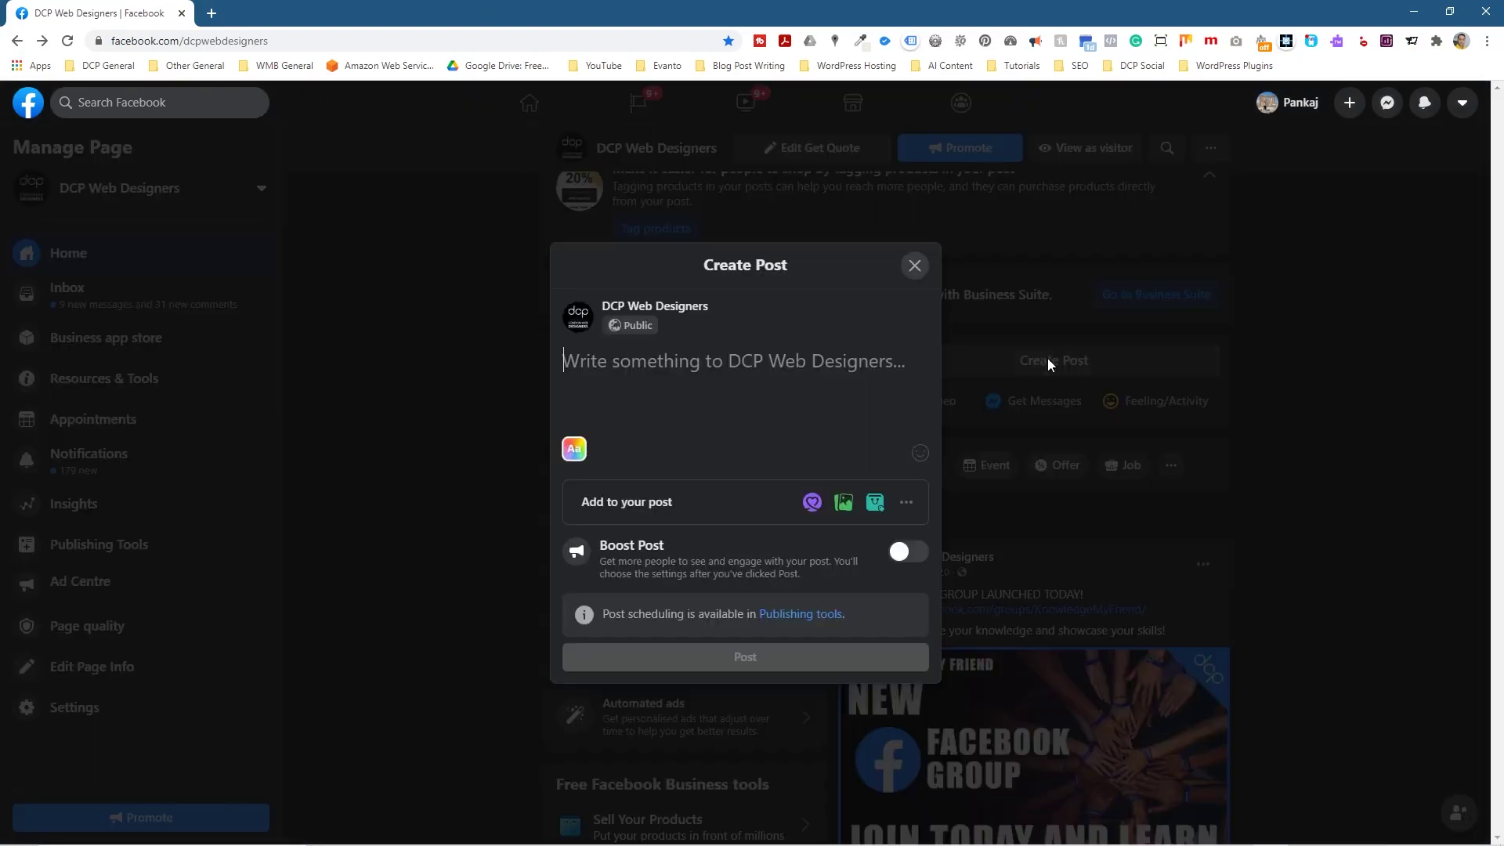
Add all 16 tutorial-folder images to the post through Photo/Video
left_click(904, 505)
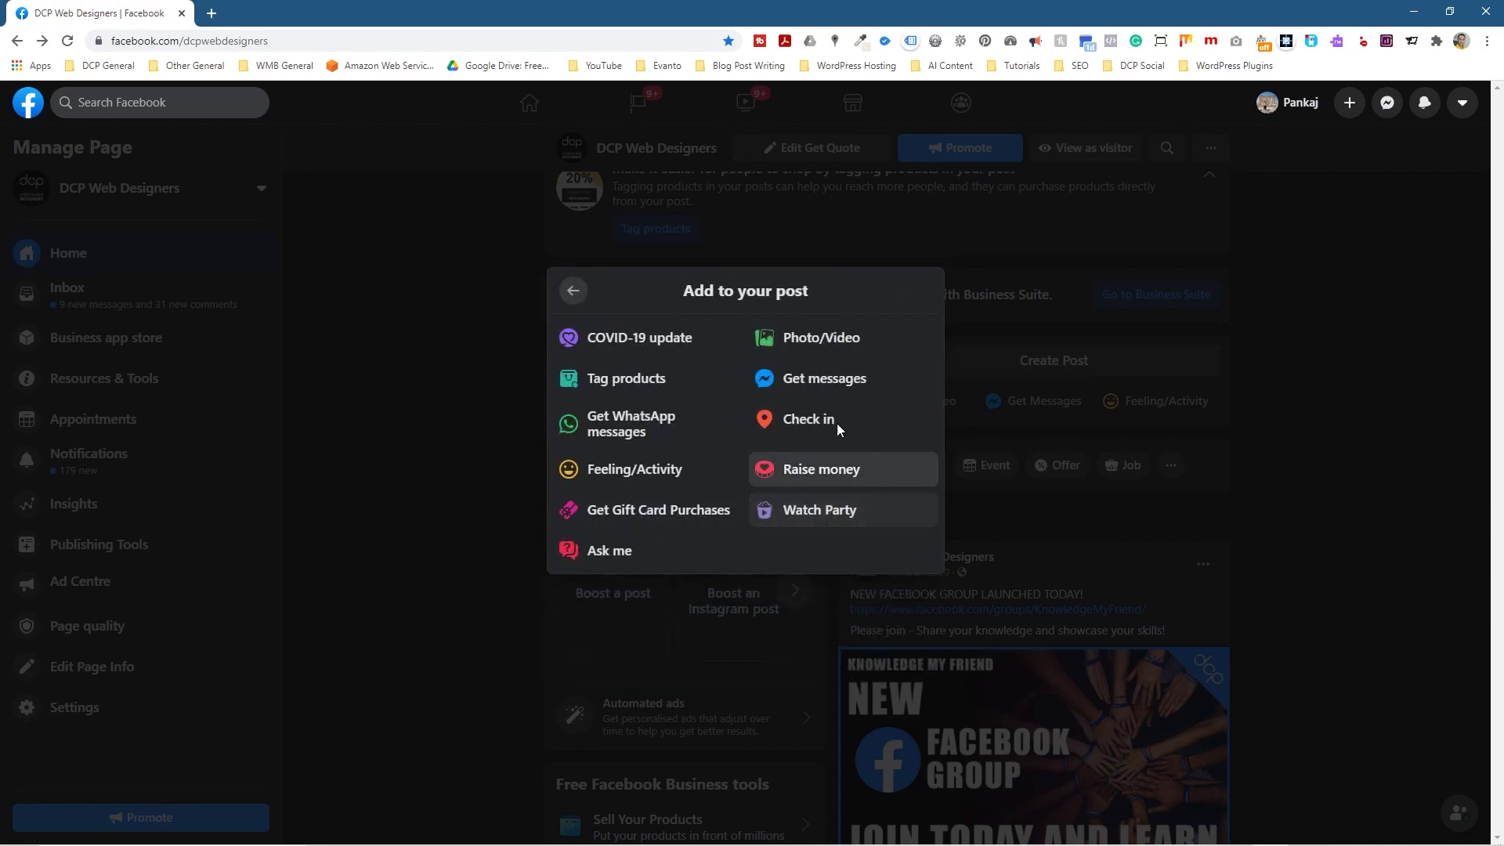
left_click(795, 338)
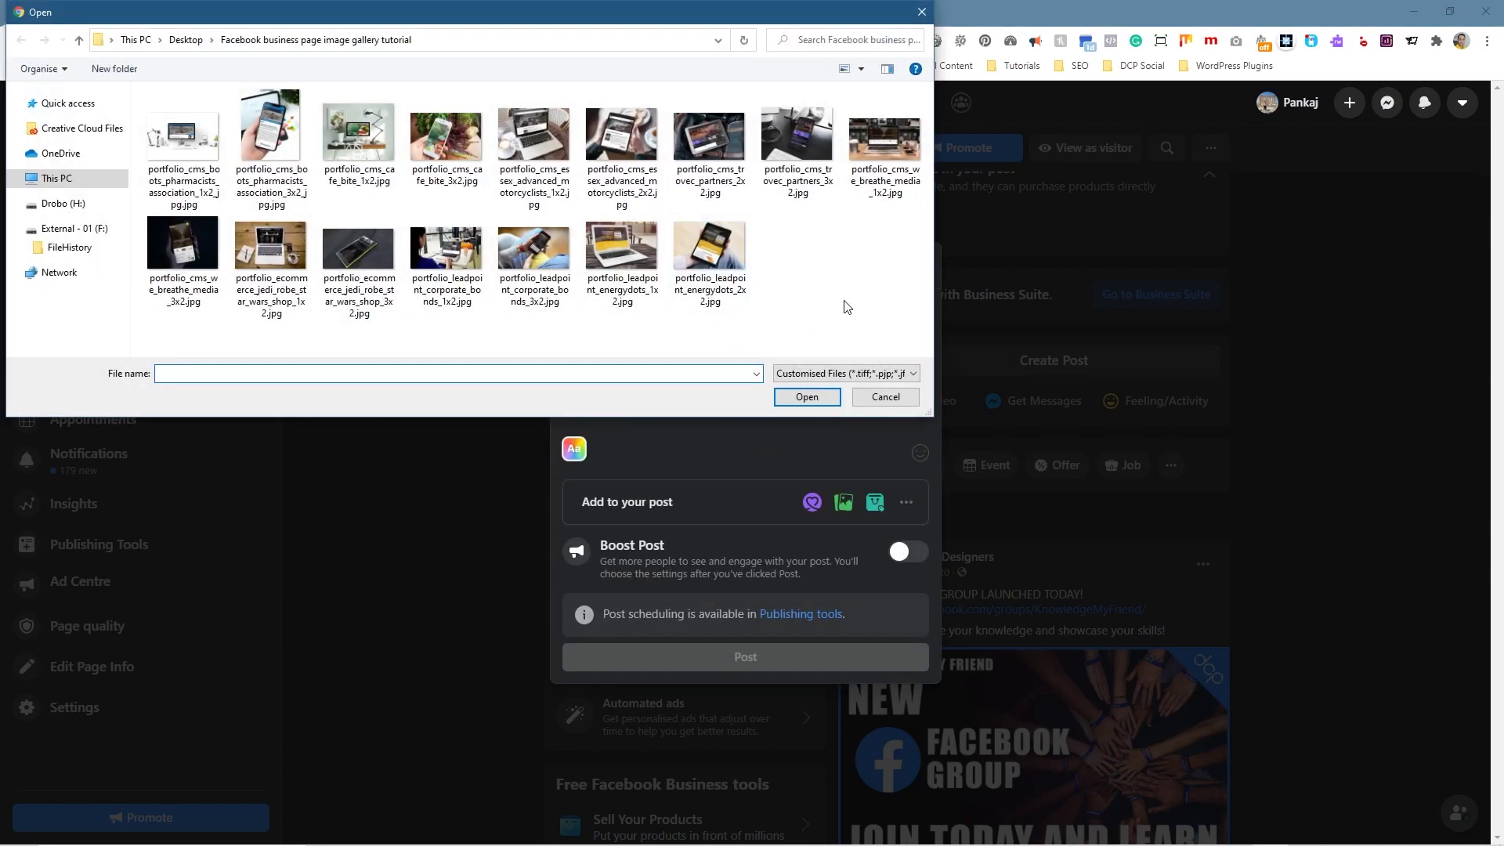
left_click_drag(905, 292, 172, 125)
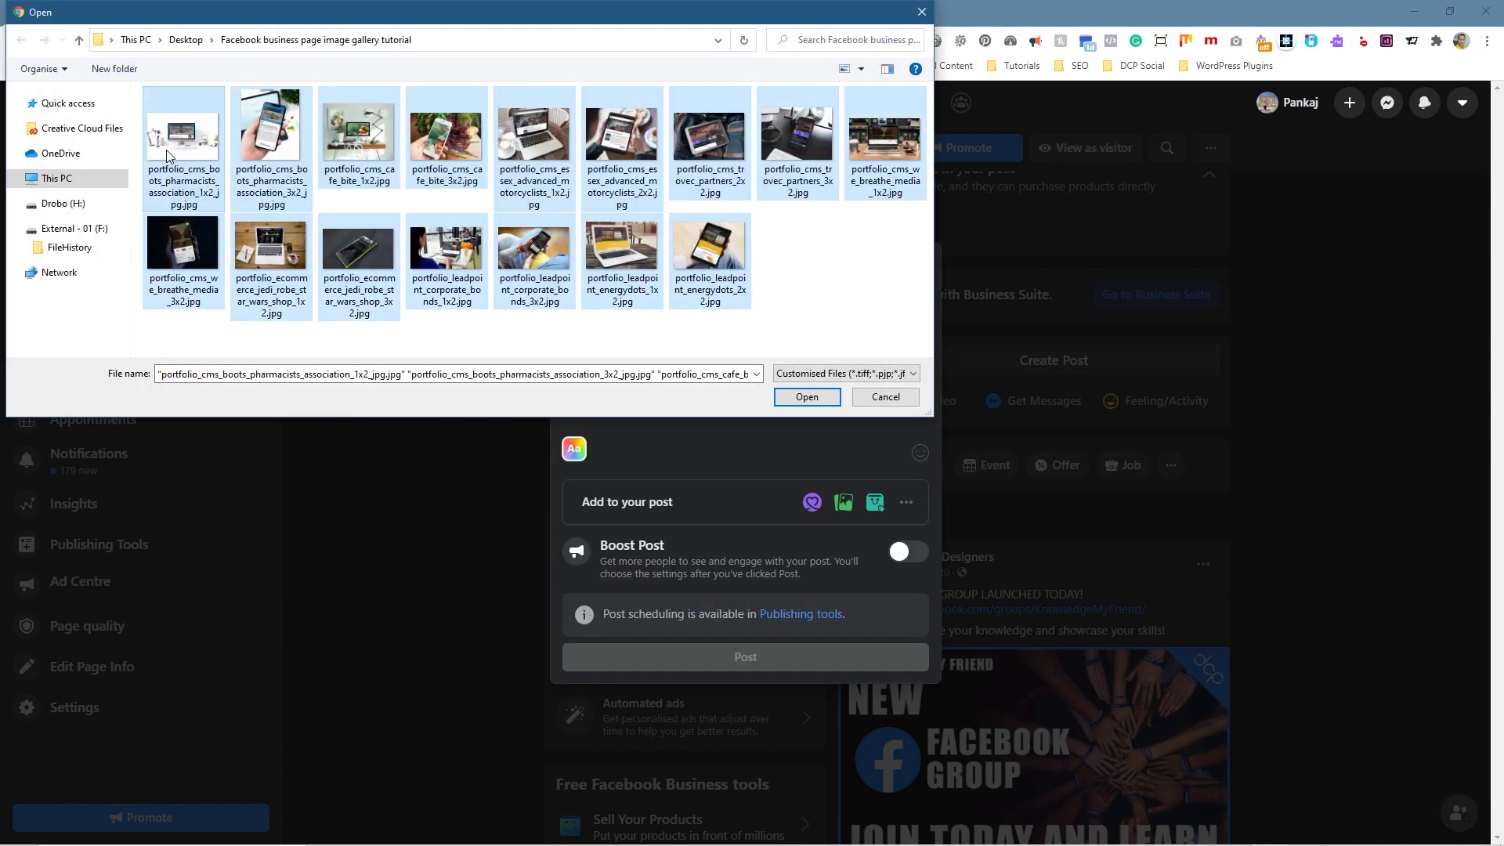
left_click(807, 397)
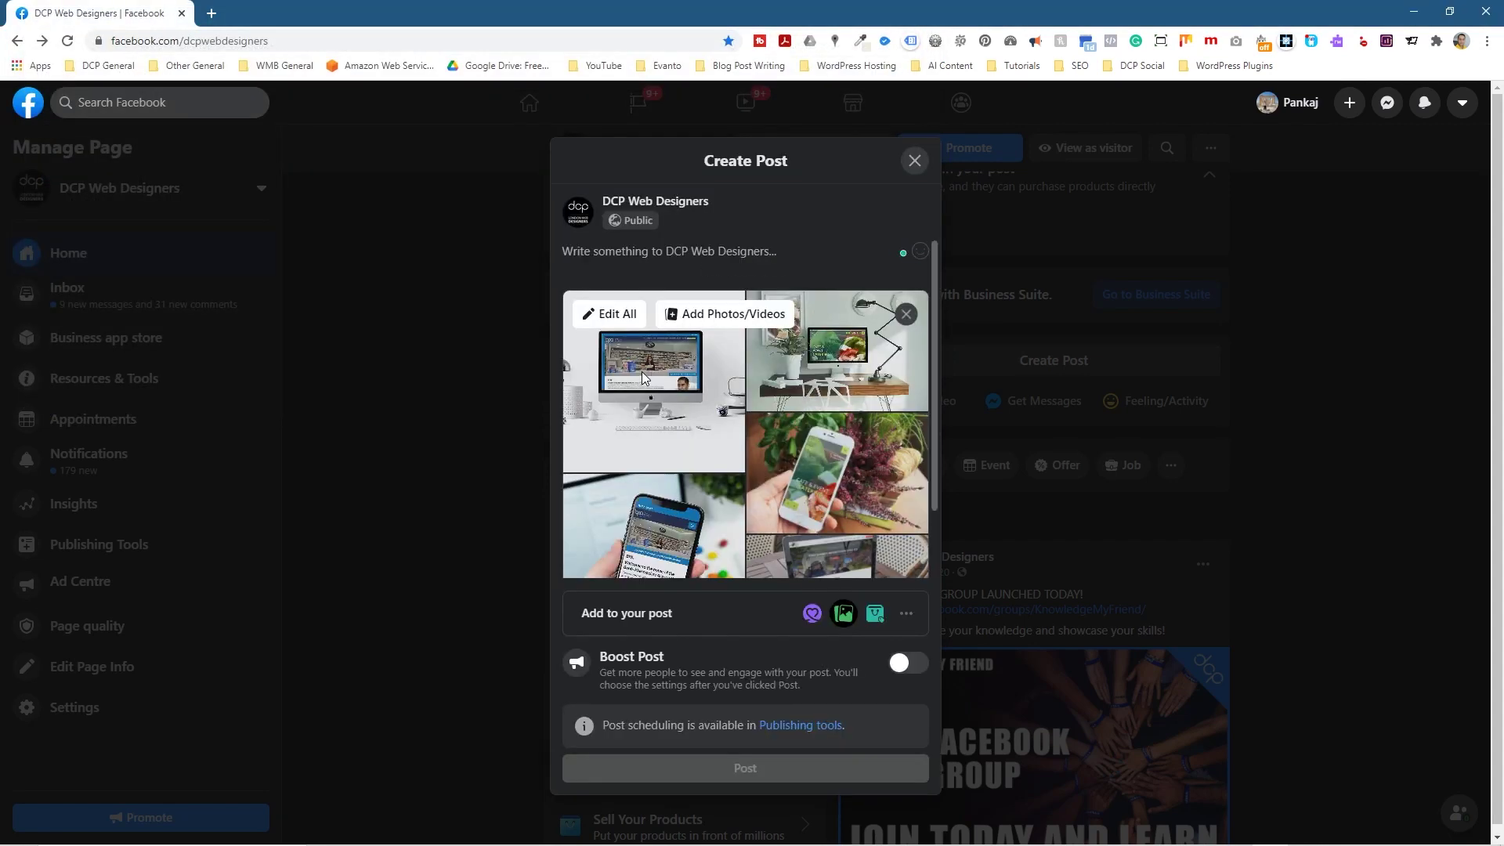
Scroll through the uploaded photo grid showing +12 in the Create Post dialog
scroll(721, 511, "down", 1)
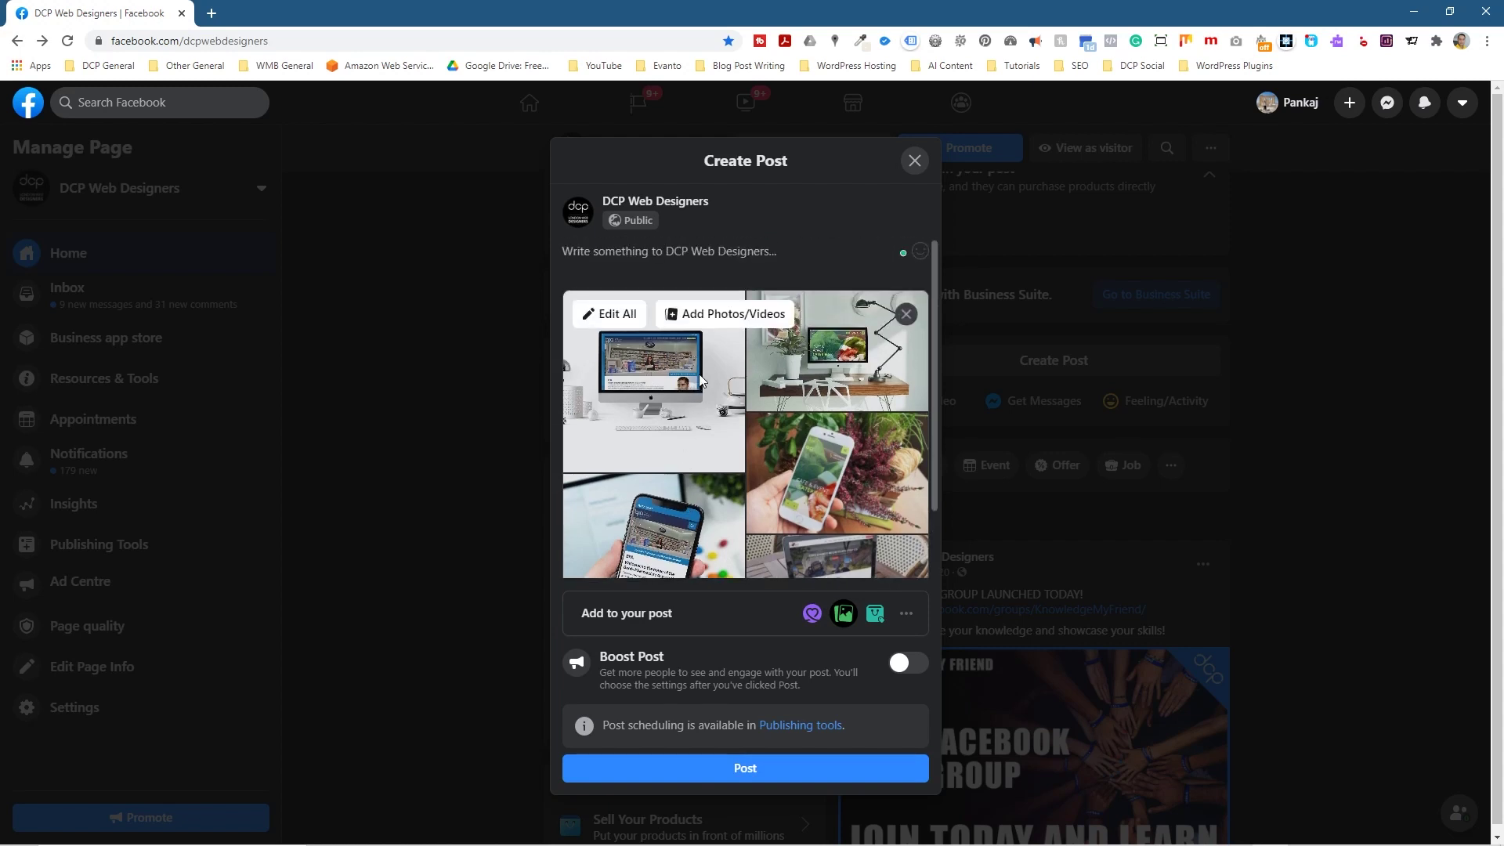
scroll(659, 512, "down", 1)
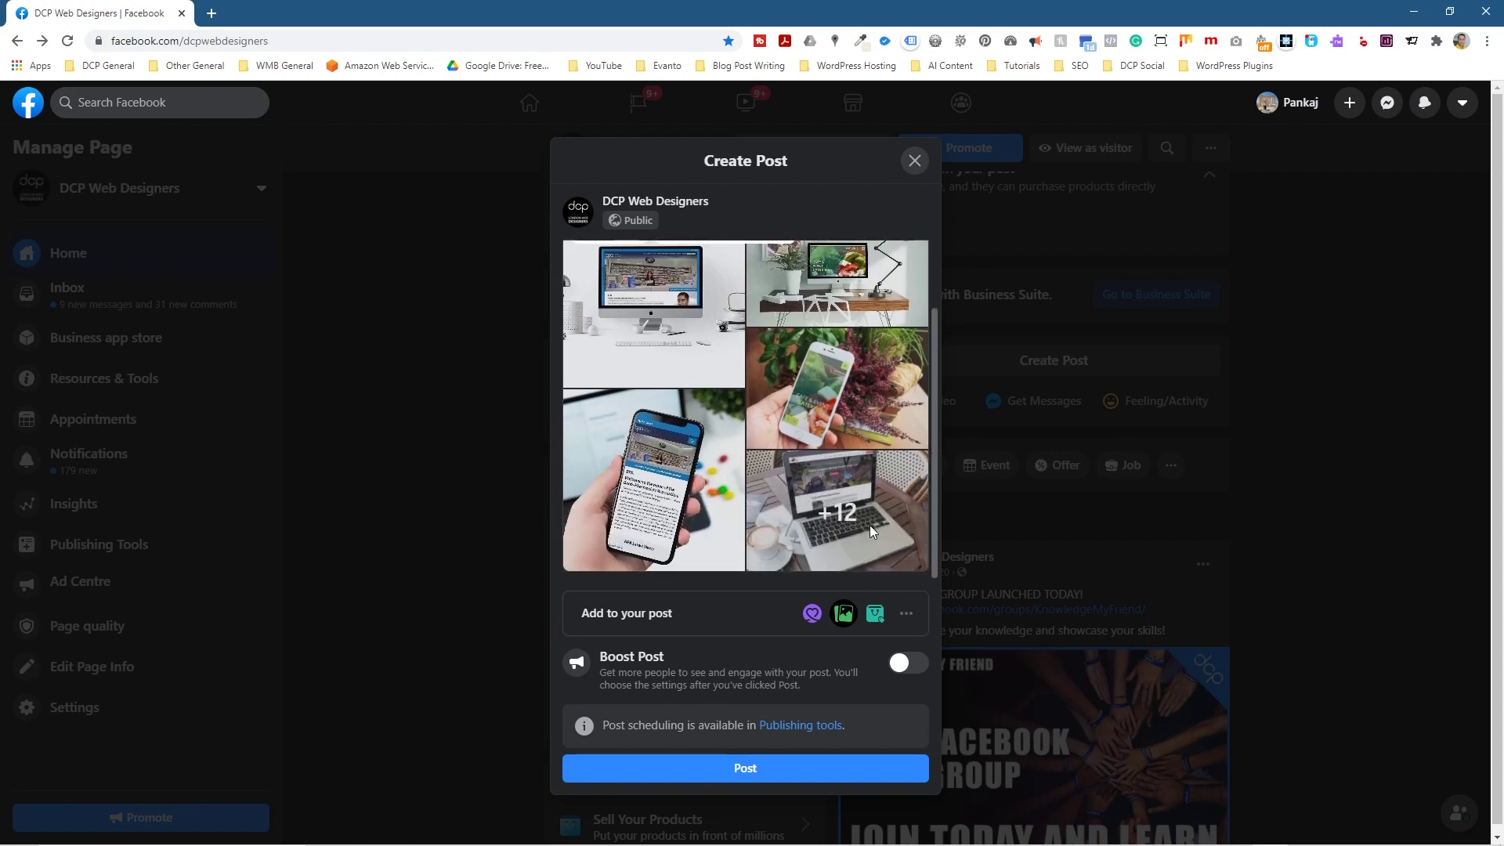
scroll(859, 523, "up", 1)
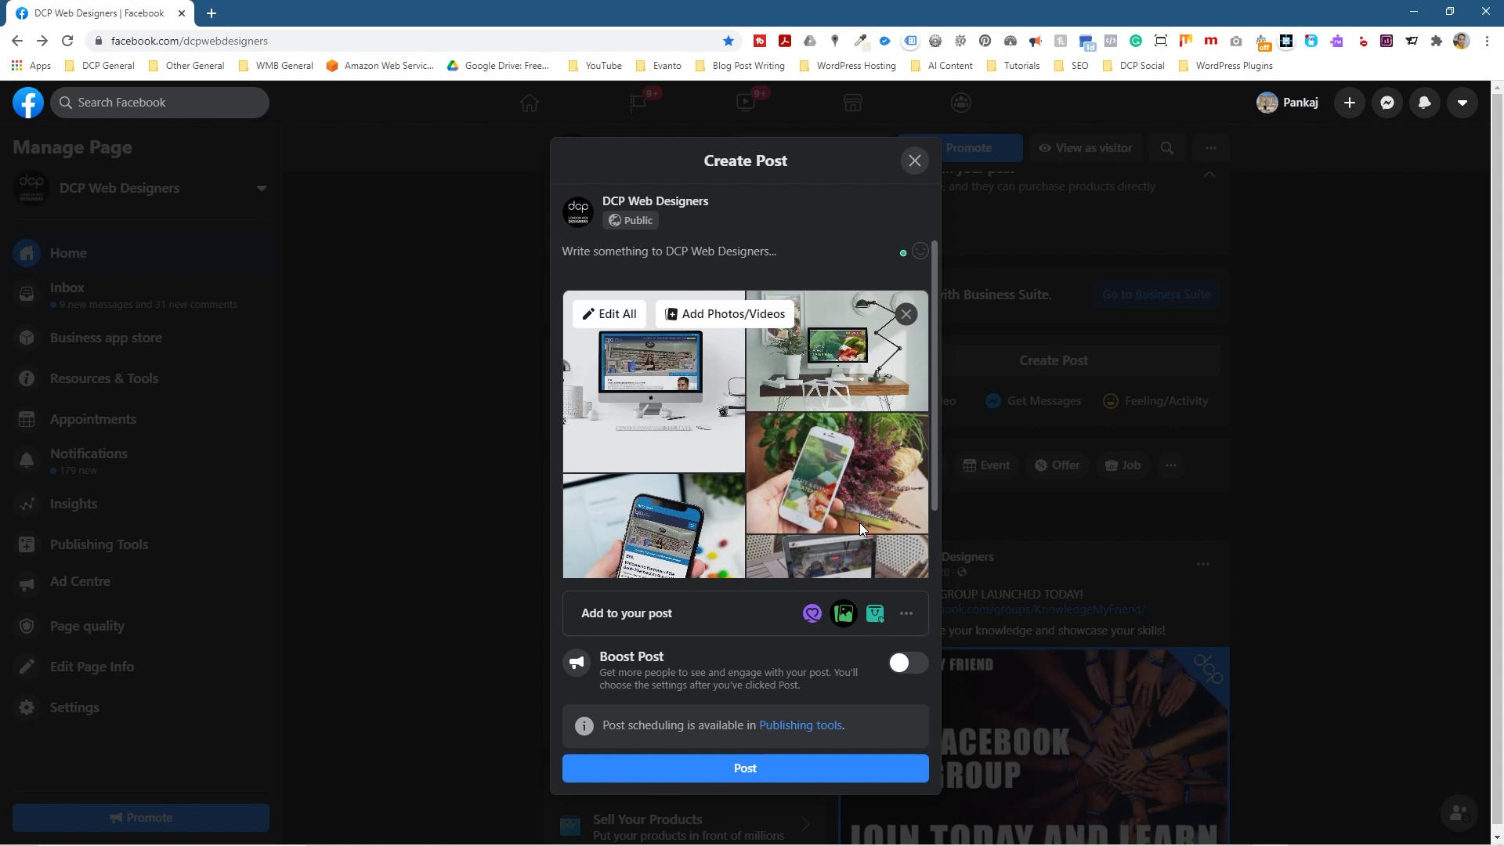
scroll(843, 502, "down", 1)
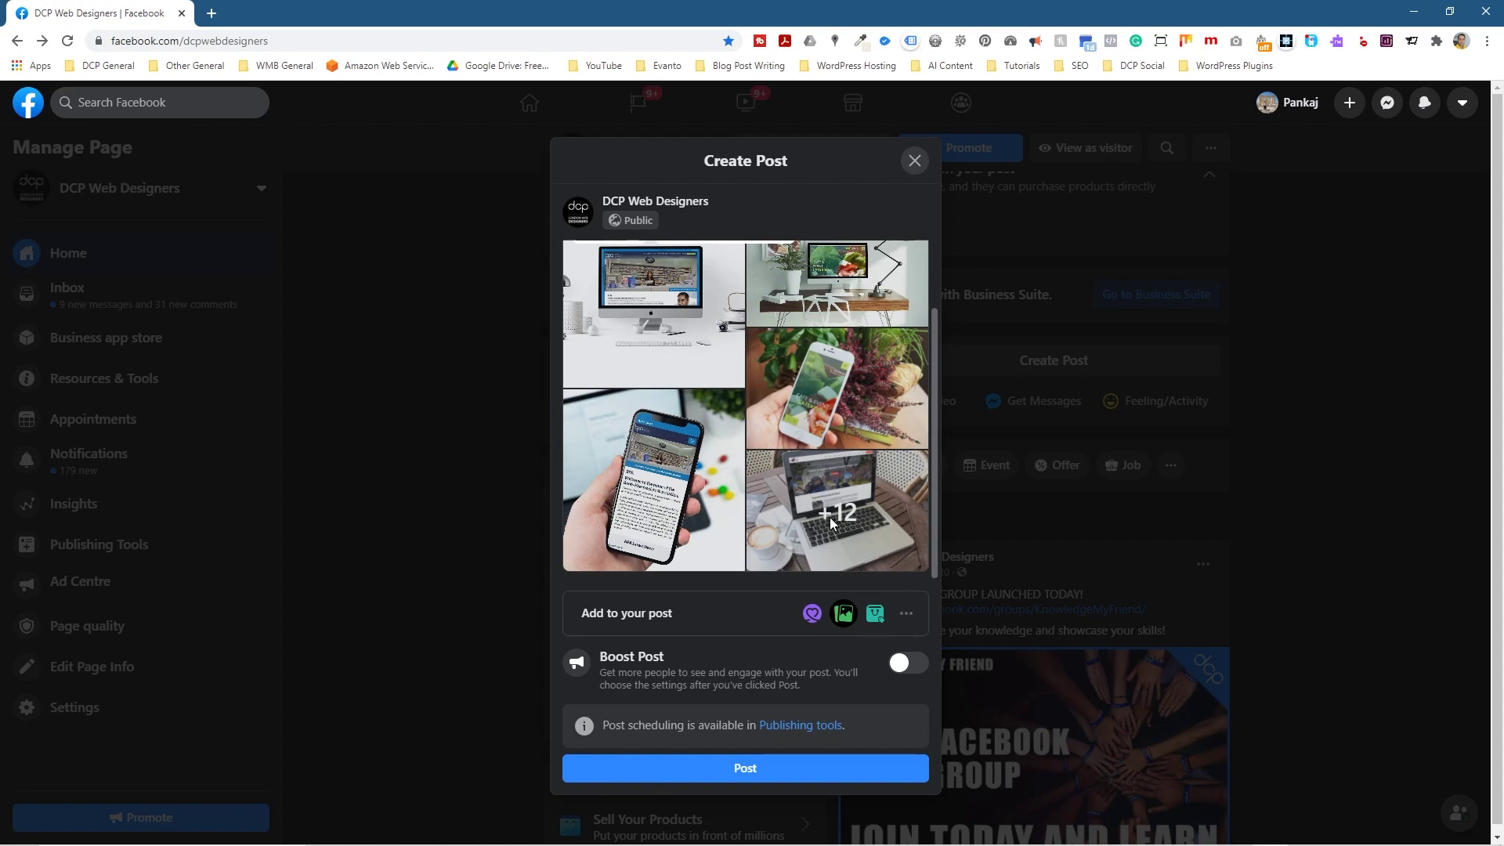
scroll(829, 517, "up", 1)
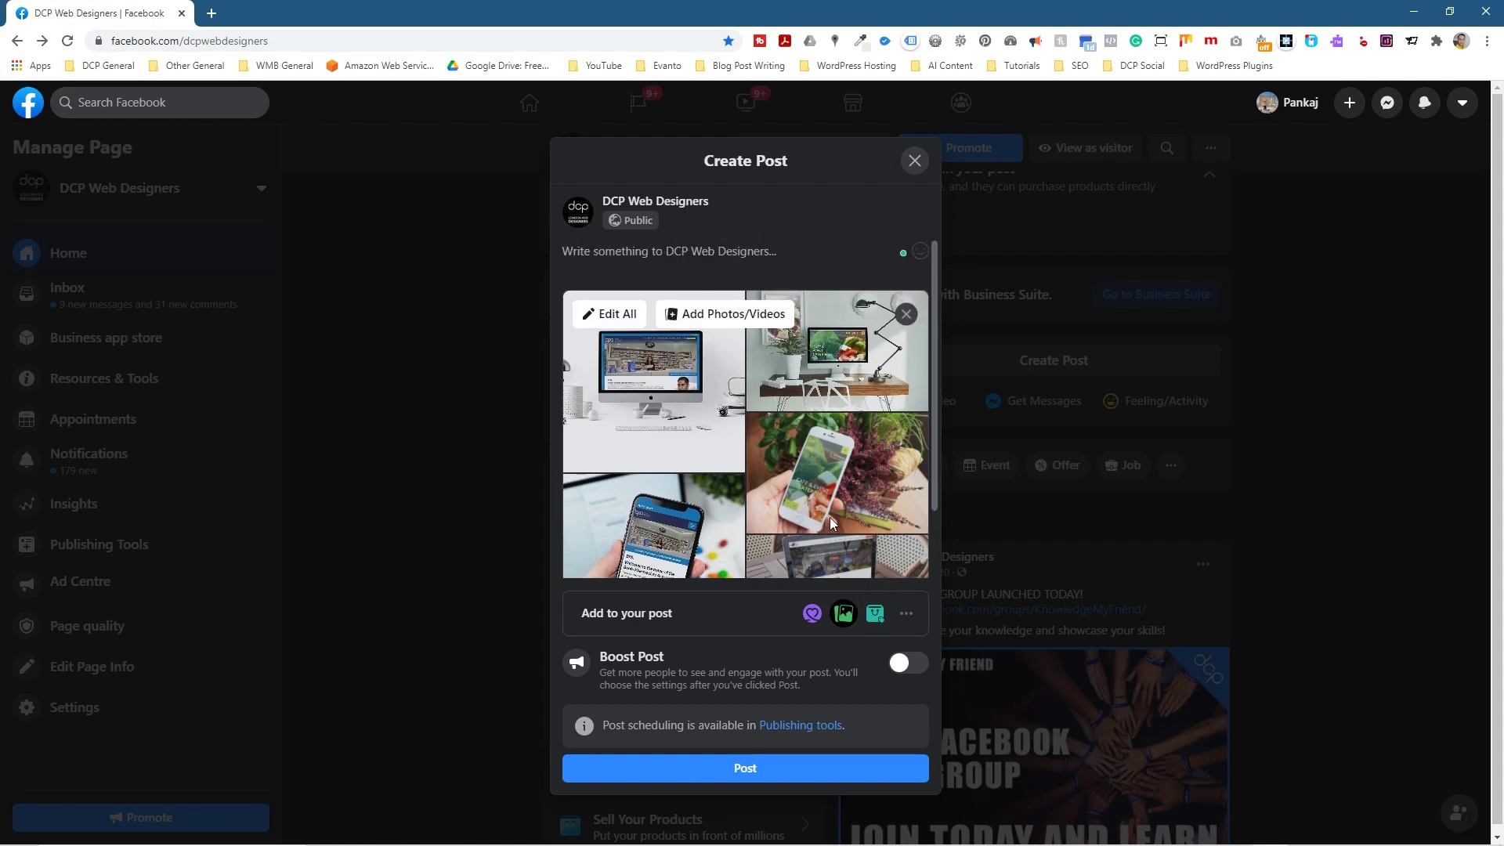
Caption the first desk photo and the following phone photo 'Website Design Project 02'
left_click(618, 315)
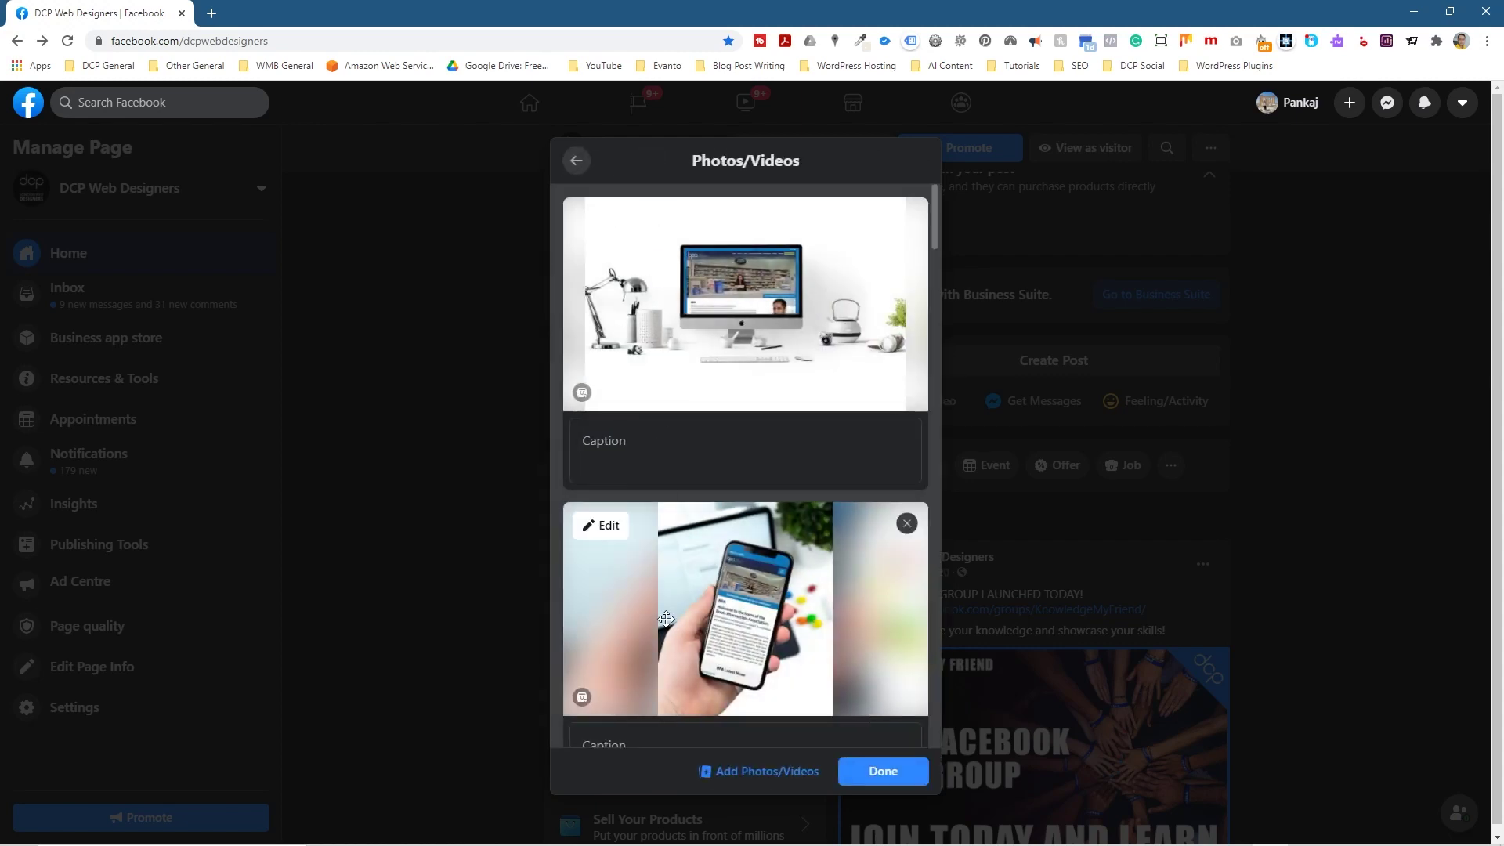
left_click(677, 441)
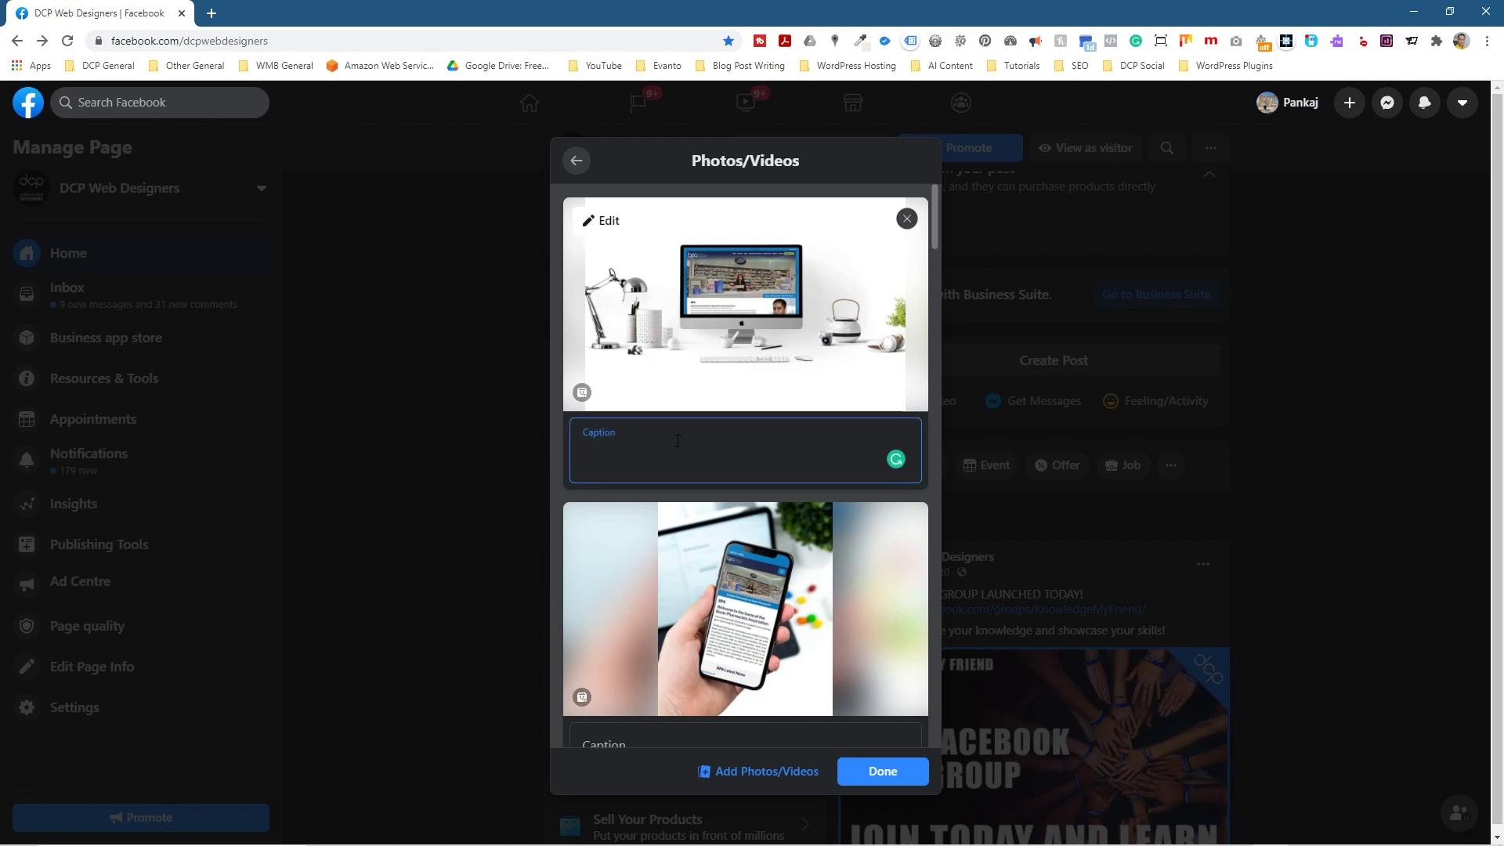
type("Website design Project 02")
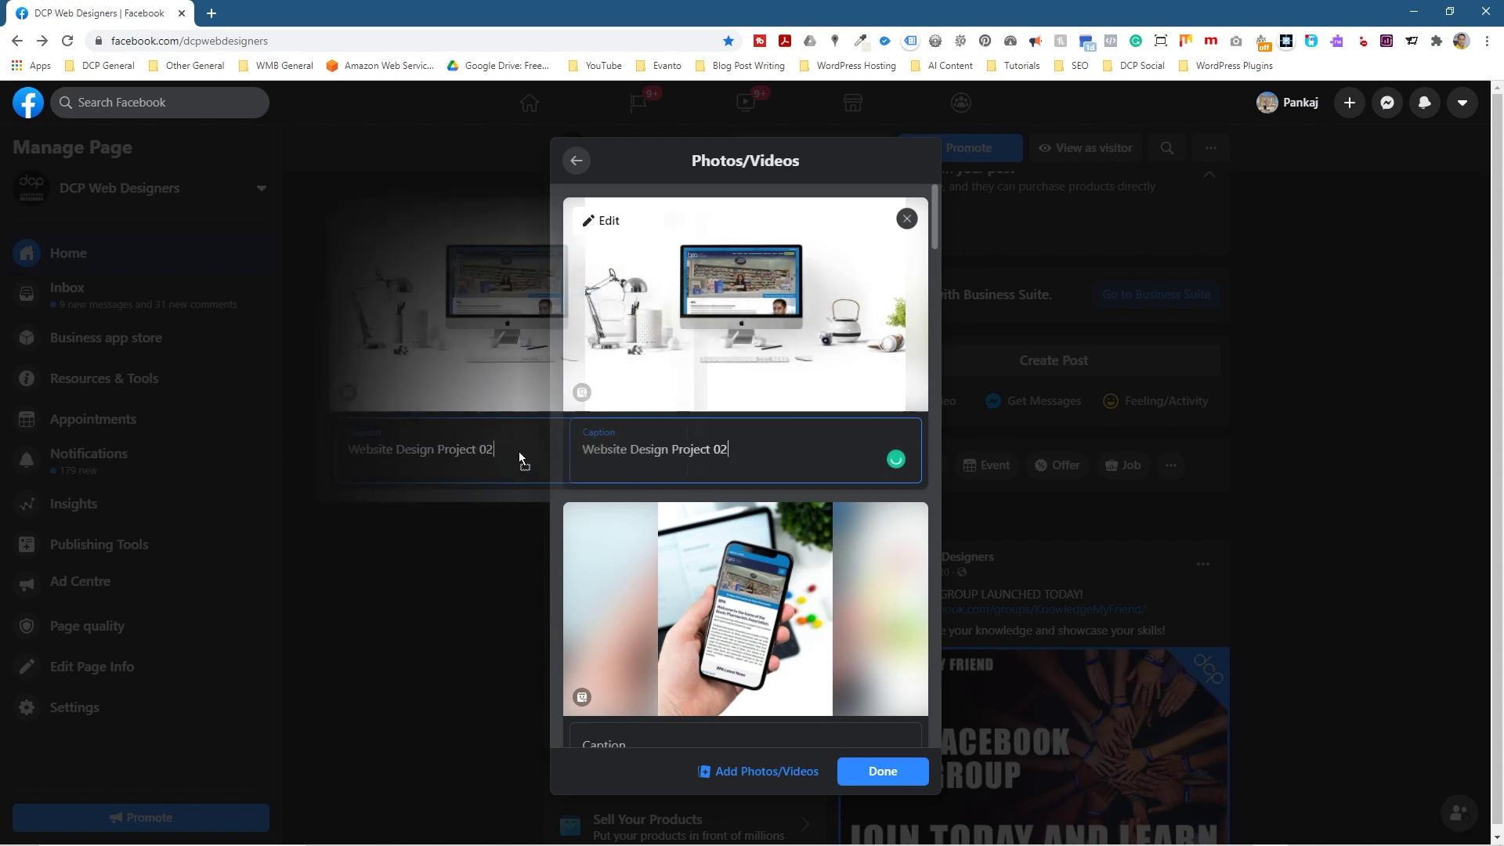
triple_click(760, 453)
key("ctrl+c")
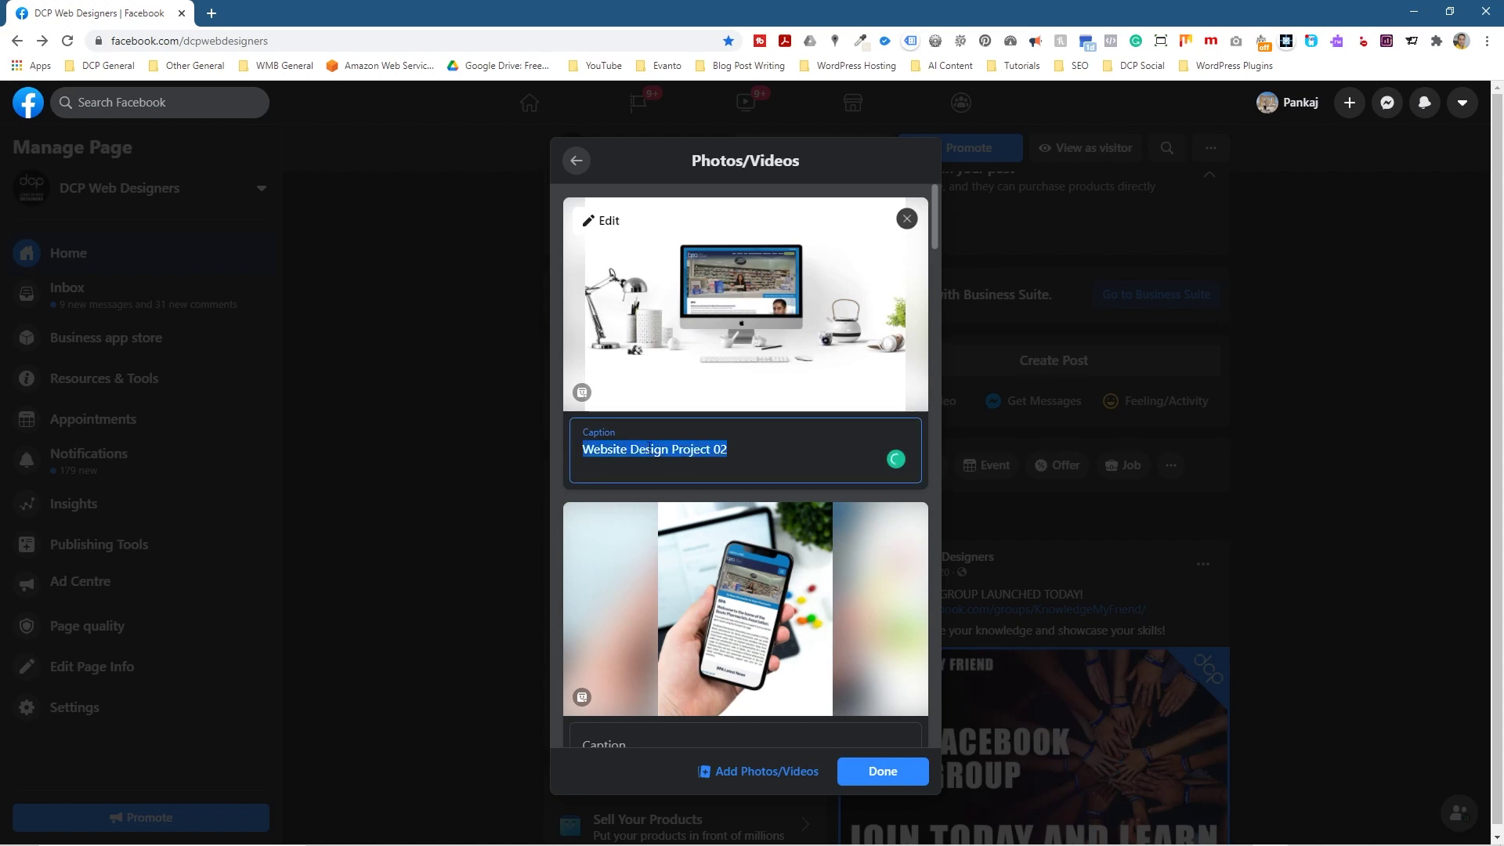
scroll(722, 462, "down", 4)
left_click(745, 445)
key("ctrl+v")
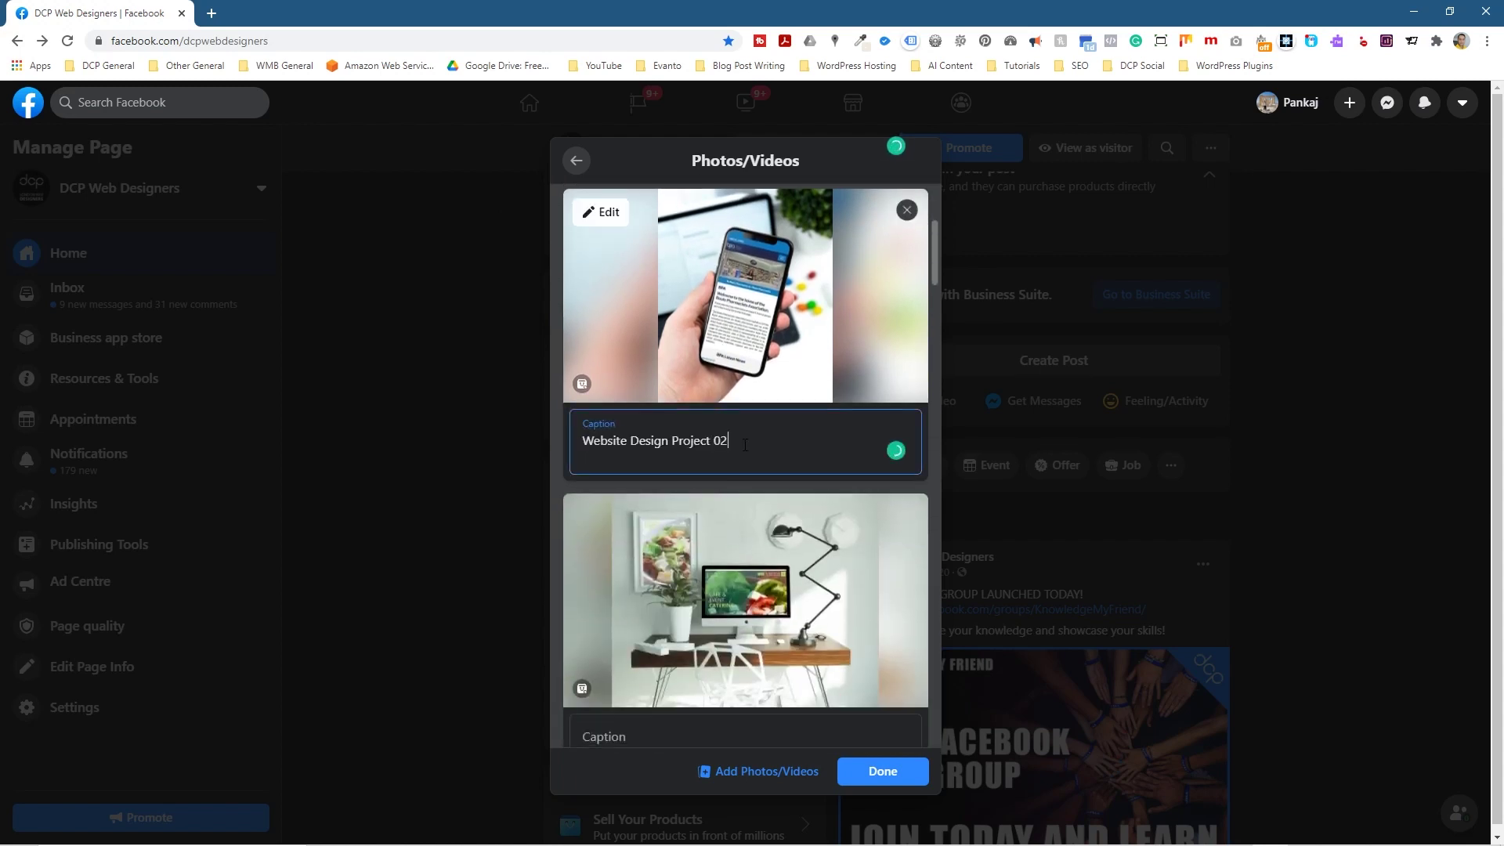
Caption the next desk, phone and laptop photos 'Website Design Project 03'
scroll(697, 480, "down", 3)
left_click(689, 537)
key("ctrl+v")
triple_click(690, 538)
key("ctrl+c")
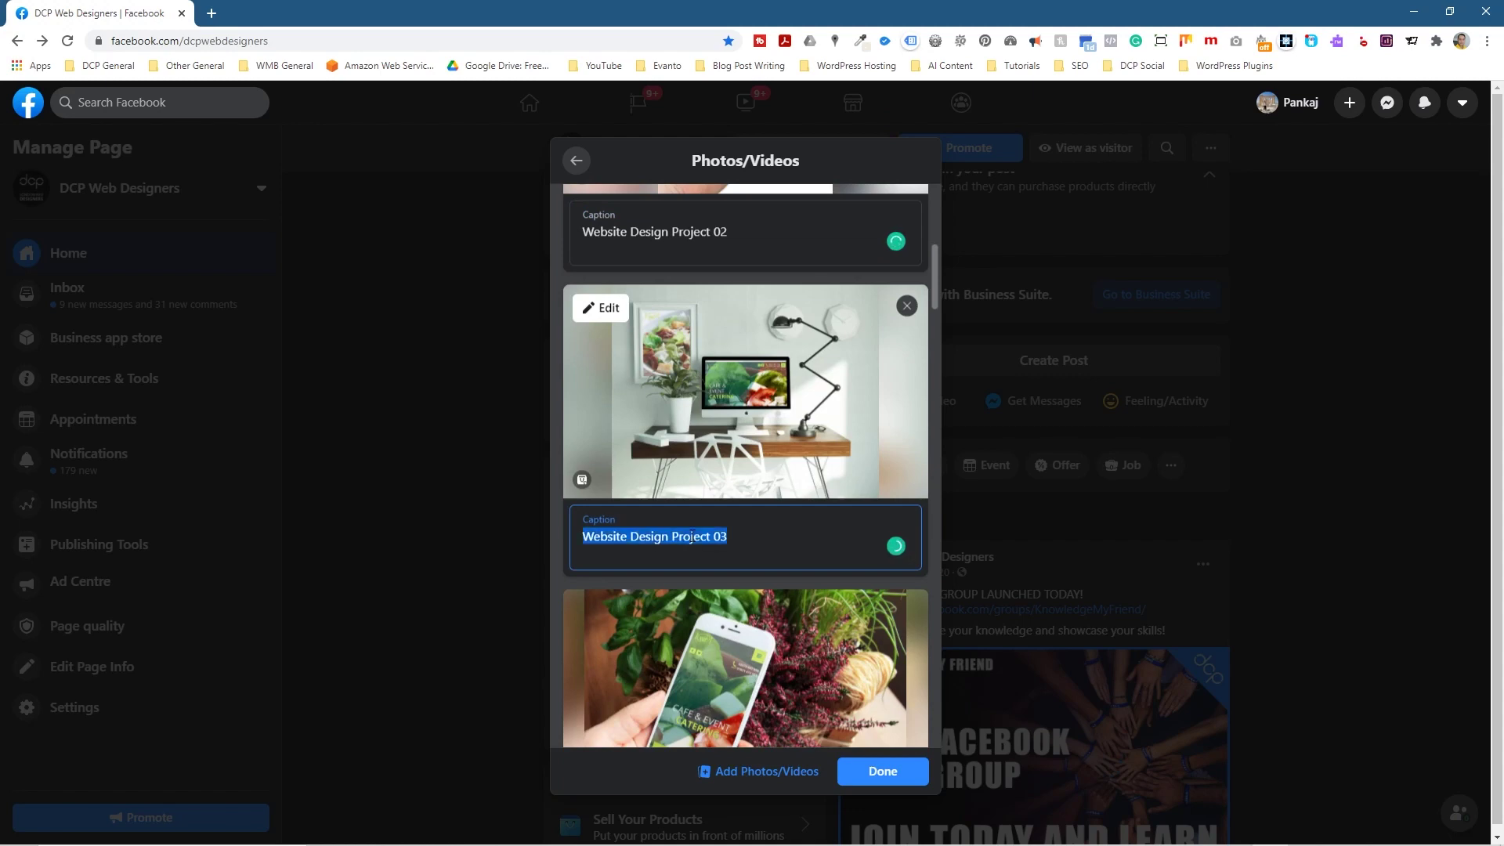
scroll(689, 537, "down", 4)
left_click(649, 546)
key("ctrl+v")
scroll(649, 546, "down", 4)
left_click(669, 532)
key("ctrl+v")
Copy the Project 04 caption onto the tablet, backpack tablet and phone photos
triple_click(669, 532)
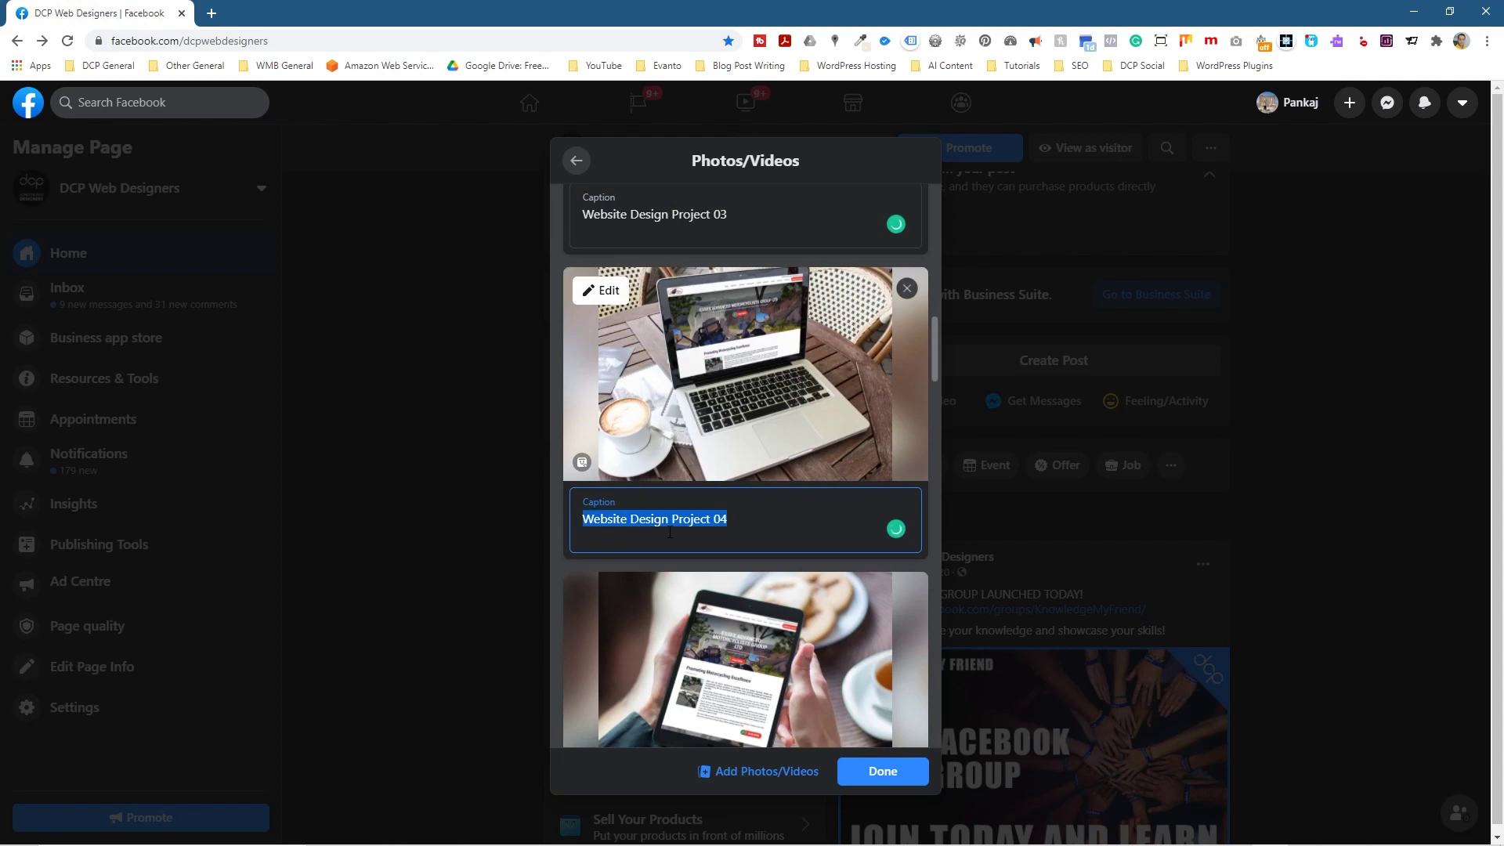
key("ctrl+c")
scroll(670, 532, "down", 4)
left_click(669, 533)
key("ctrl+v")
scroll(731, 576, "down", 1)
scroll(731, 576, "down", 3)
left_click(692, 519)
key("ctrl+v")
scroll(691, 518, "down", 3)
left_click(655, 599)
key("ctrl+v")
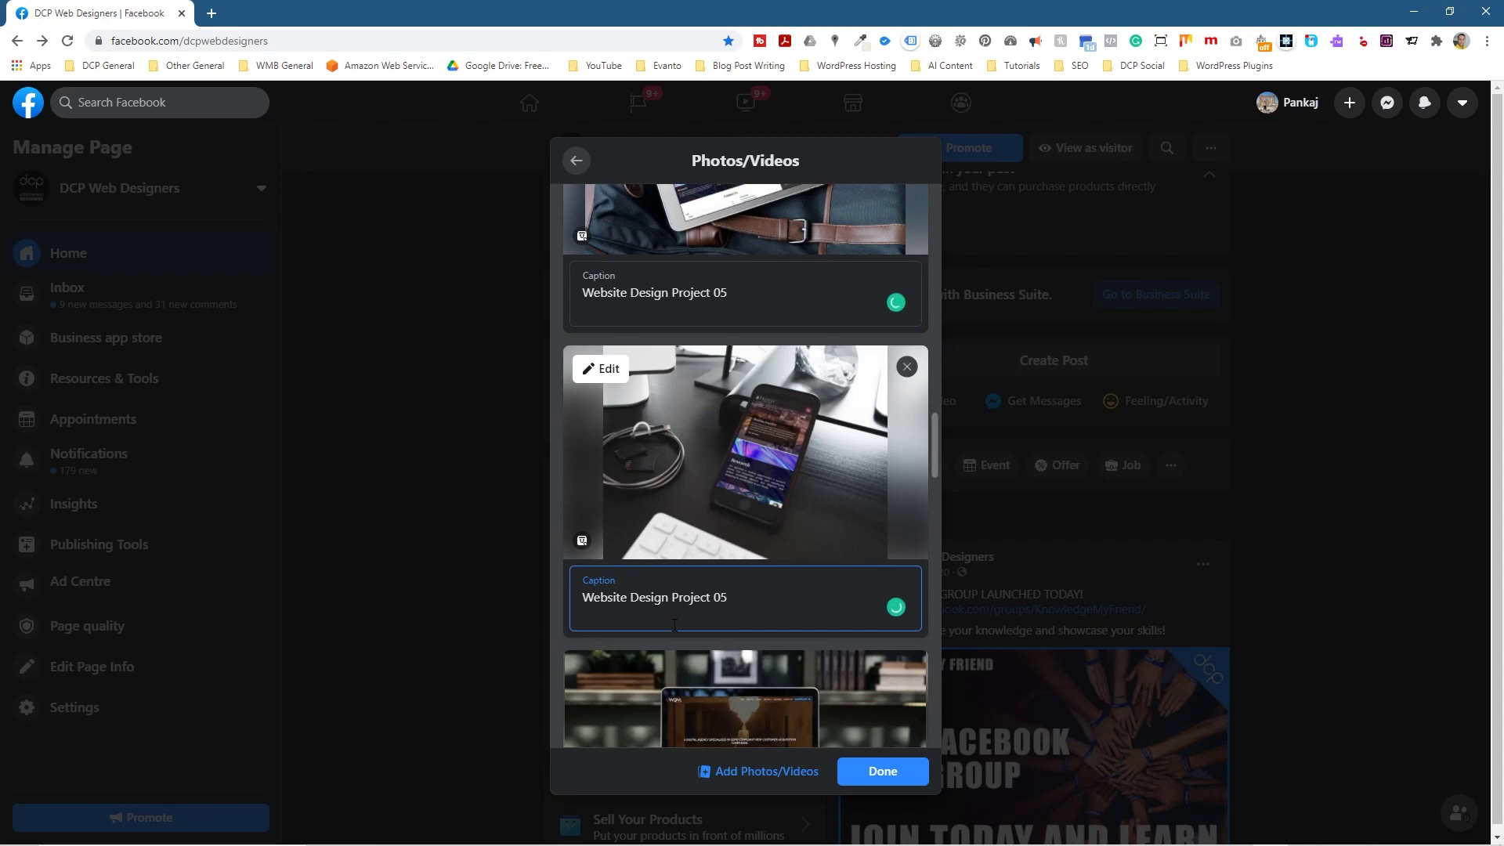
Paste the copied project caption onto the next laptop and phone photos
scroll(674, 623, "down", 3)
left_click(642, 592)
key("ctrl+v")
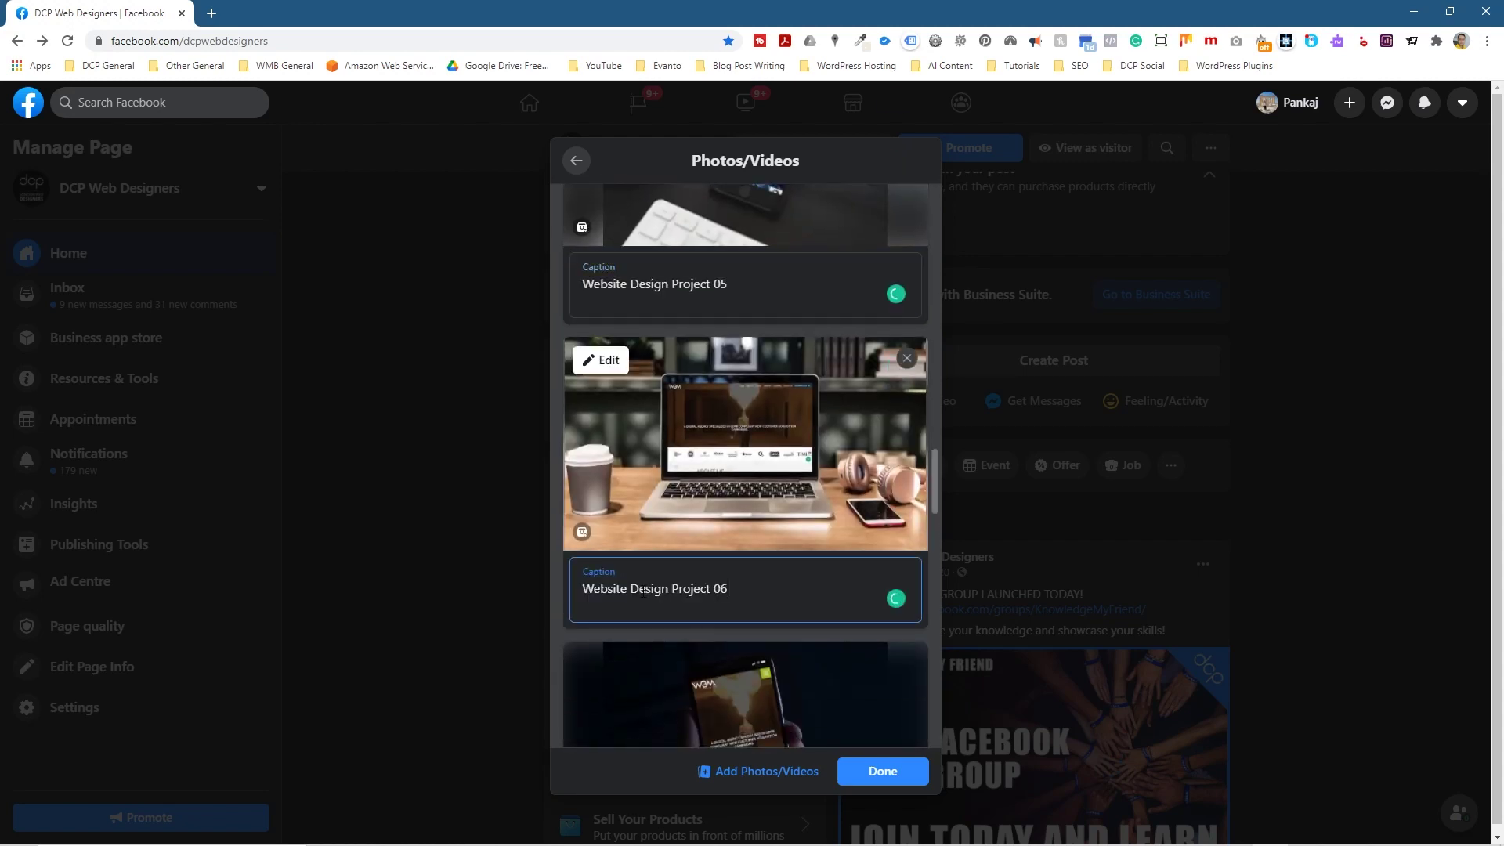
scroll(665, 609, "down", 3)
left_click(689, 687)
key("ctrl+v")
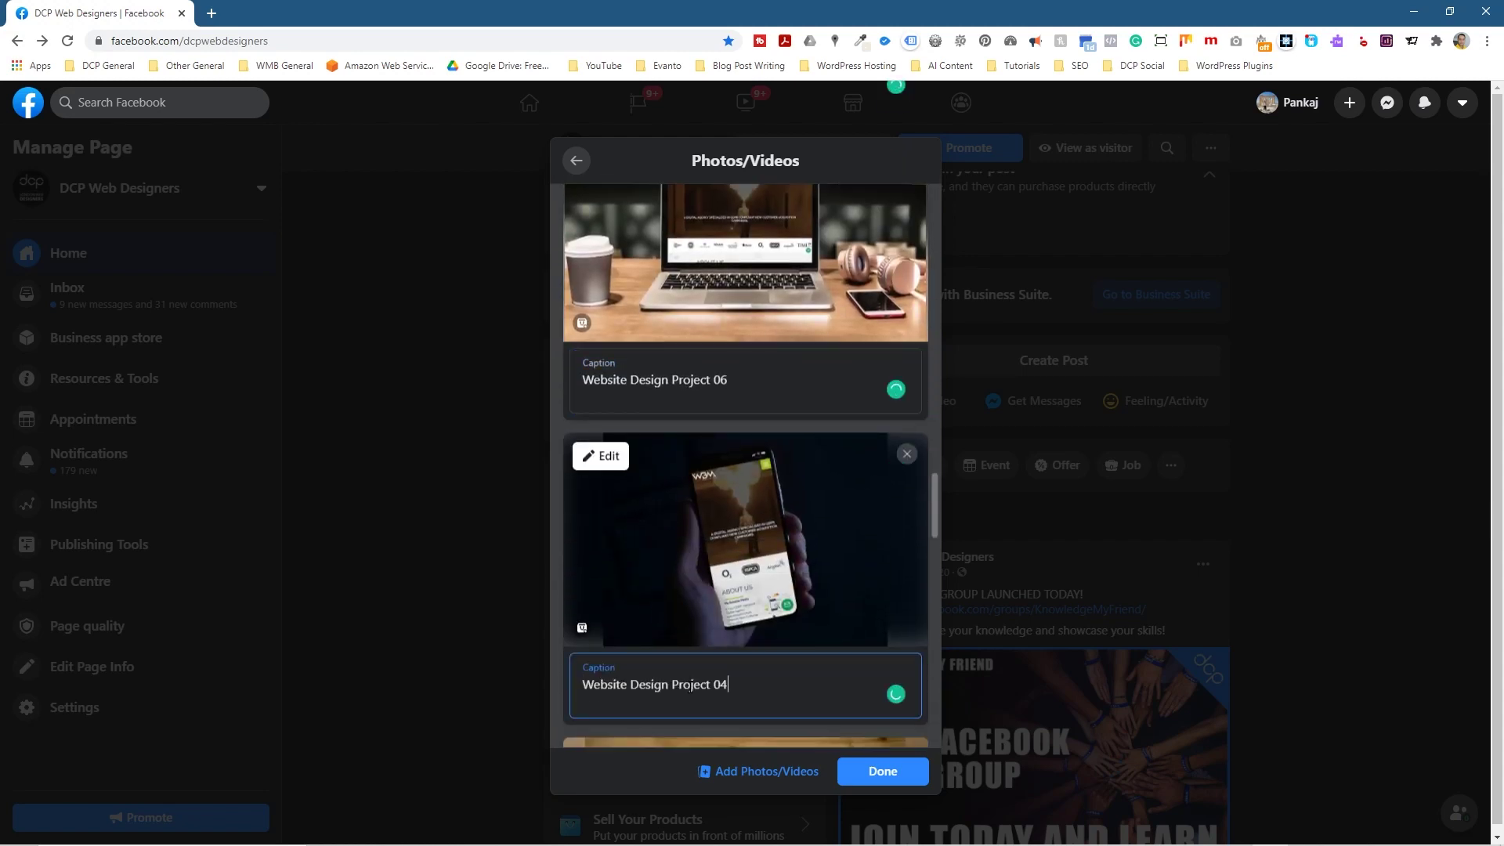
Caption the desk laptop and yellow phone photos 'Website Design Project 01'
scroll(719, 610, "down", 5)
left_click(711, 565)
key("ctrl+v")
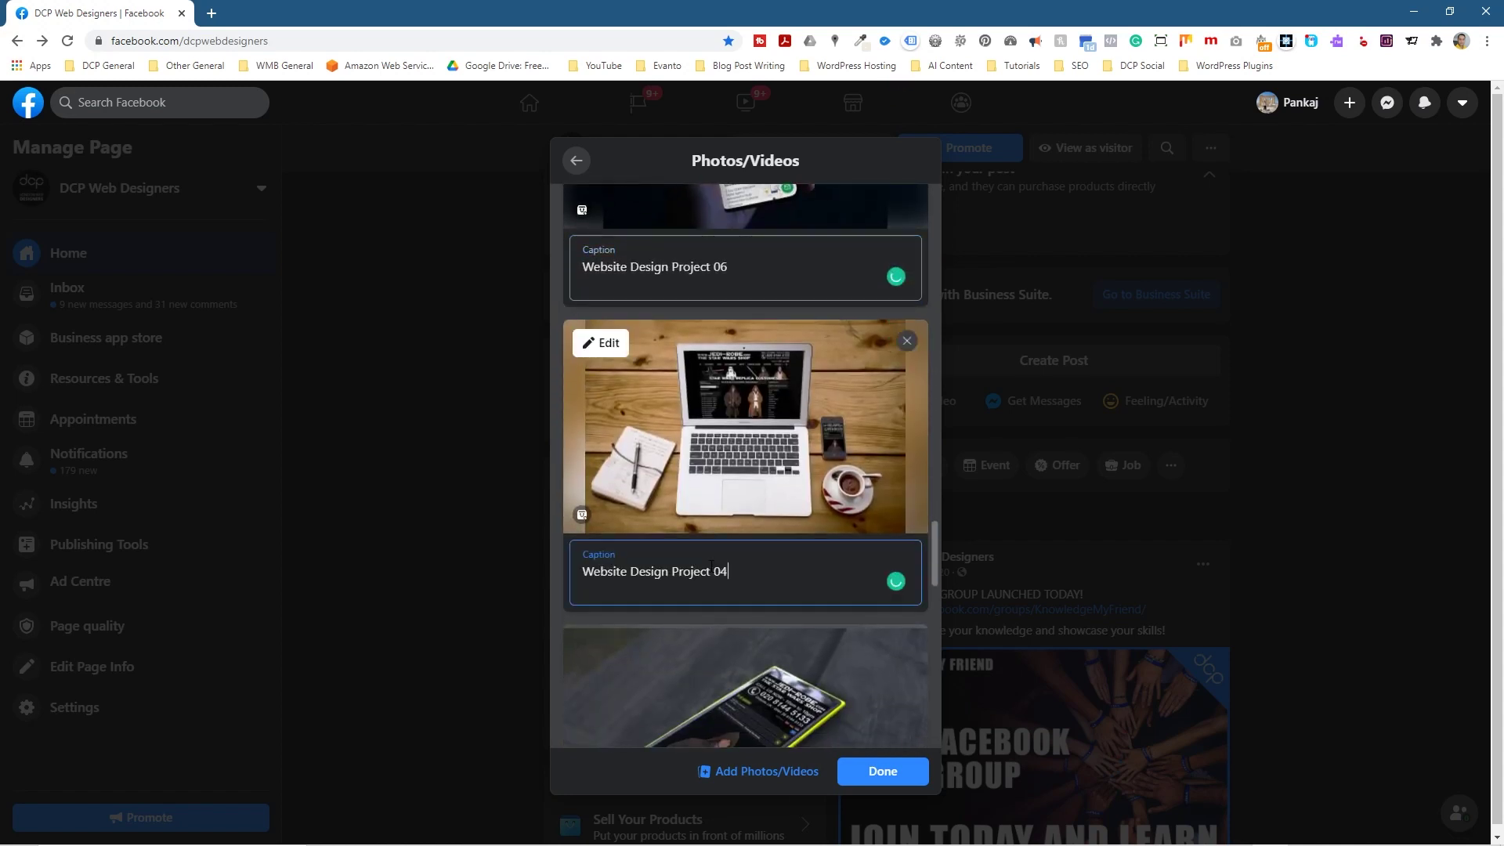
type("1")
key("ctrl+a")
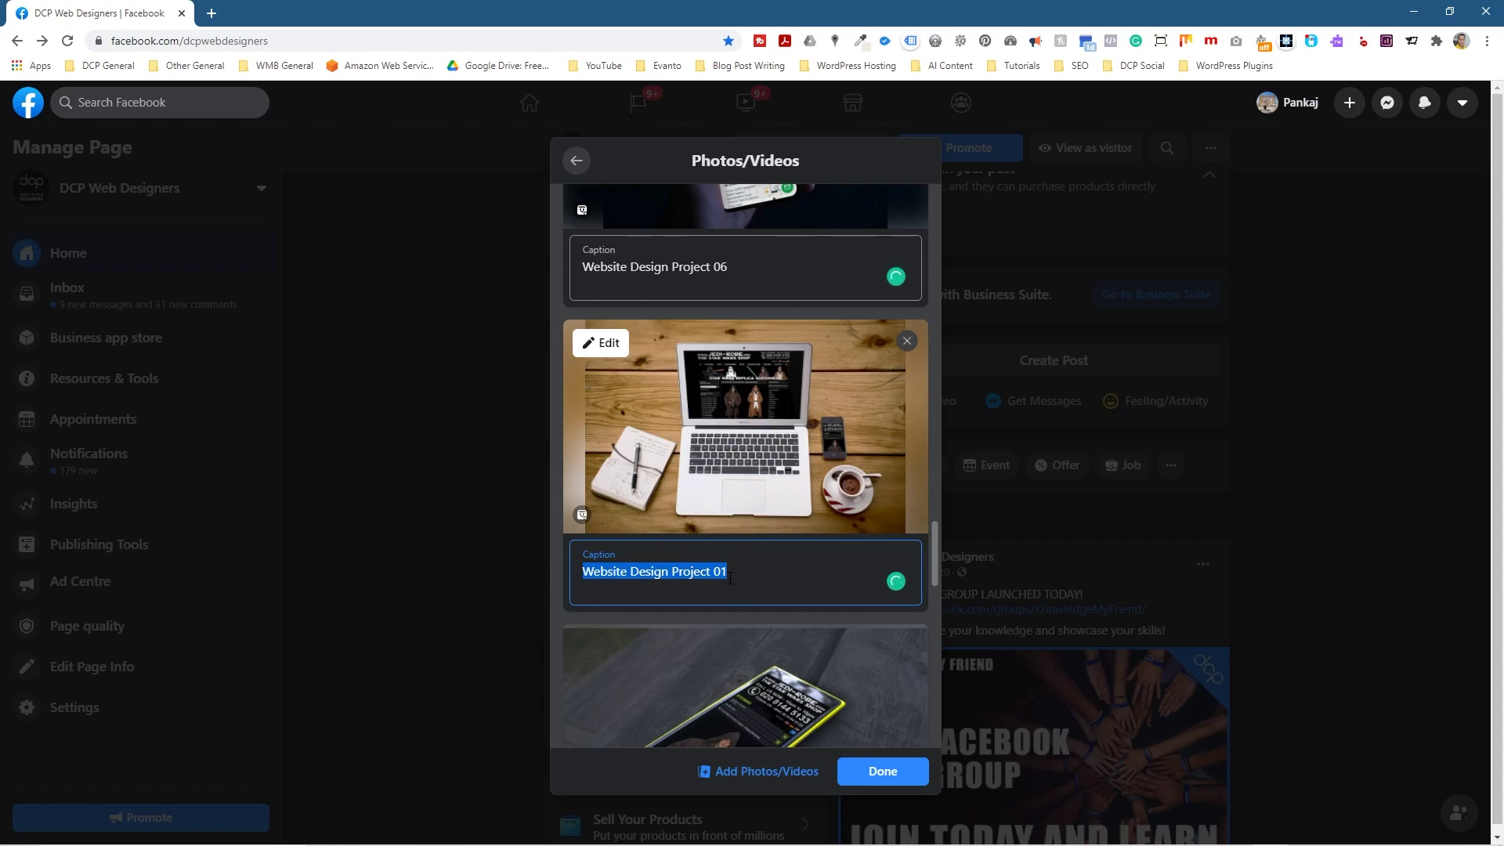
scroll(729, 578, "down", 3)
left_click(704, 664)
key("ctrl+v")
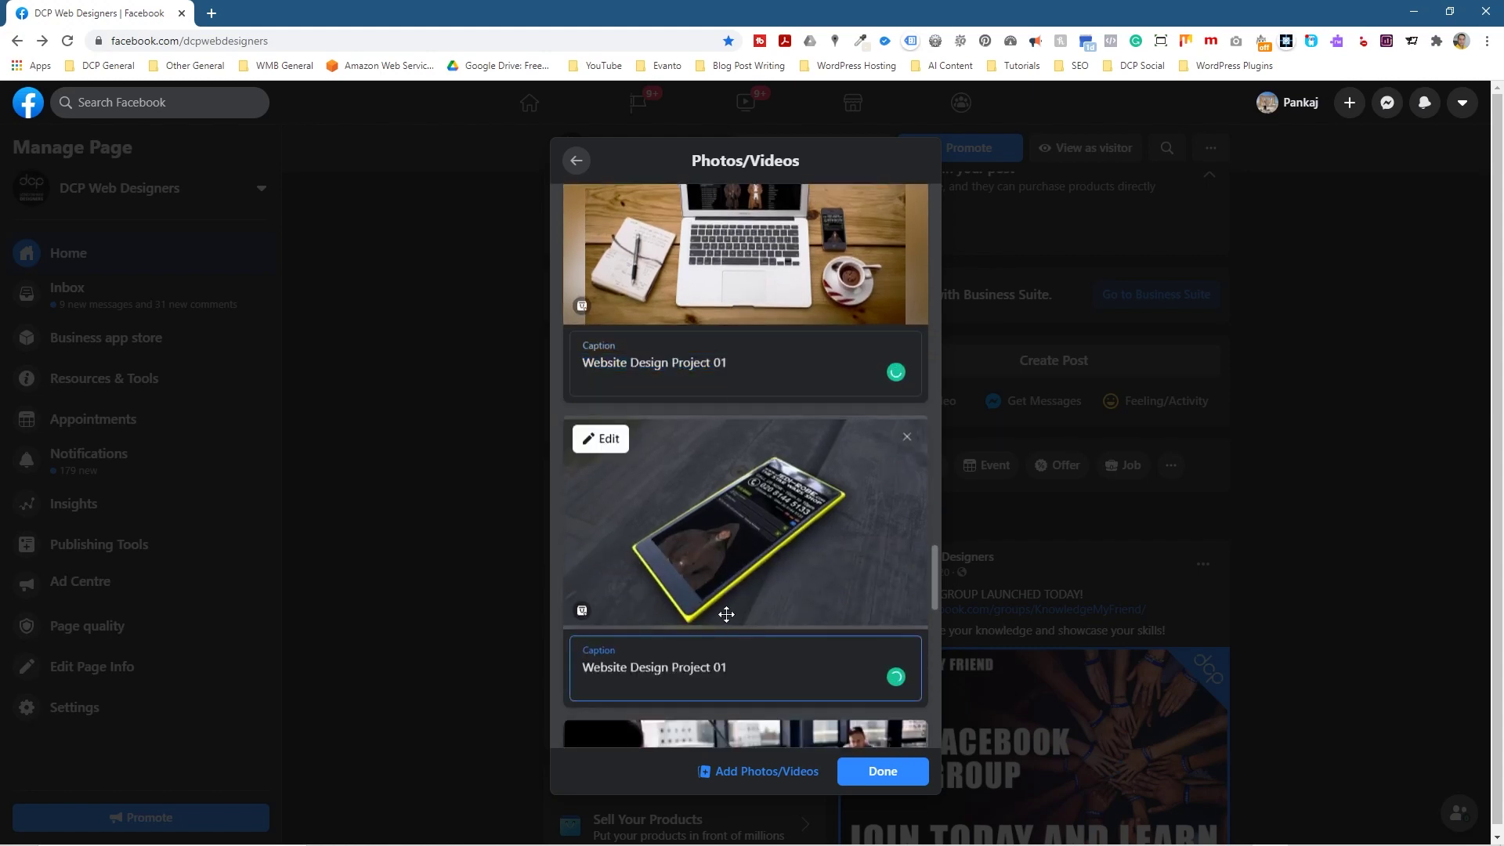
Paste project captions onto the next photo and the hand-held phone photo, including Project 07
scroll(726, 614, "down", 3)
scroll(690, 337, "up", 7)
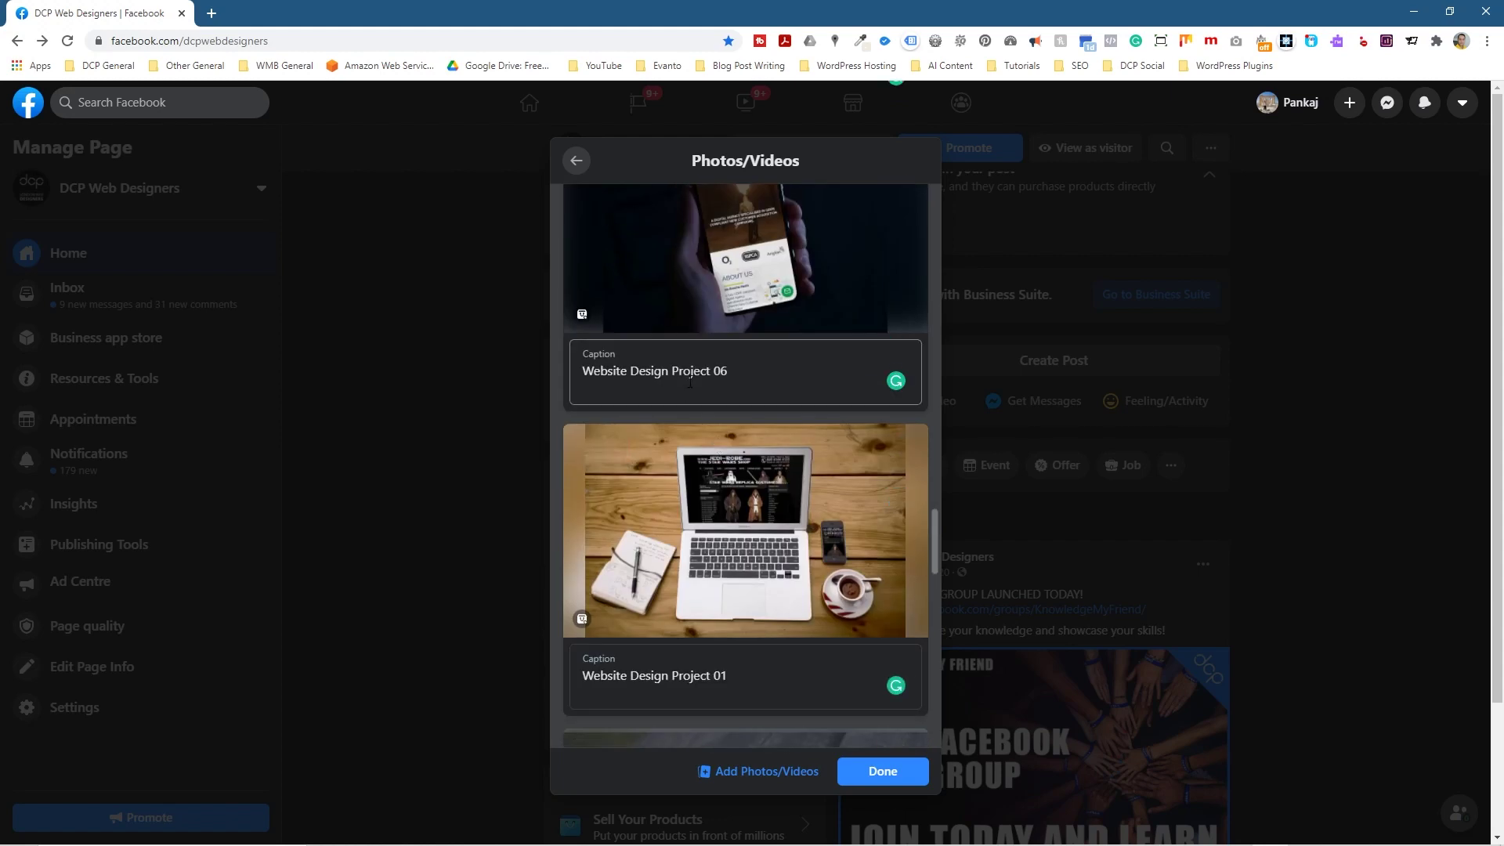
scroll(705, 509, "down", 5)
left_click(718, 554)
key("ctrl+v")
key("ctrl+a")
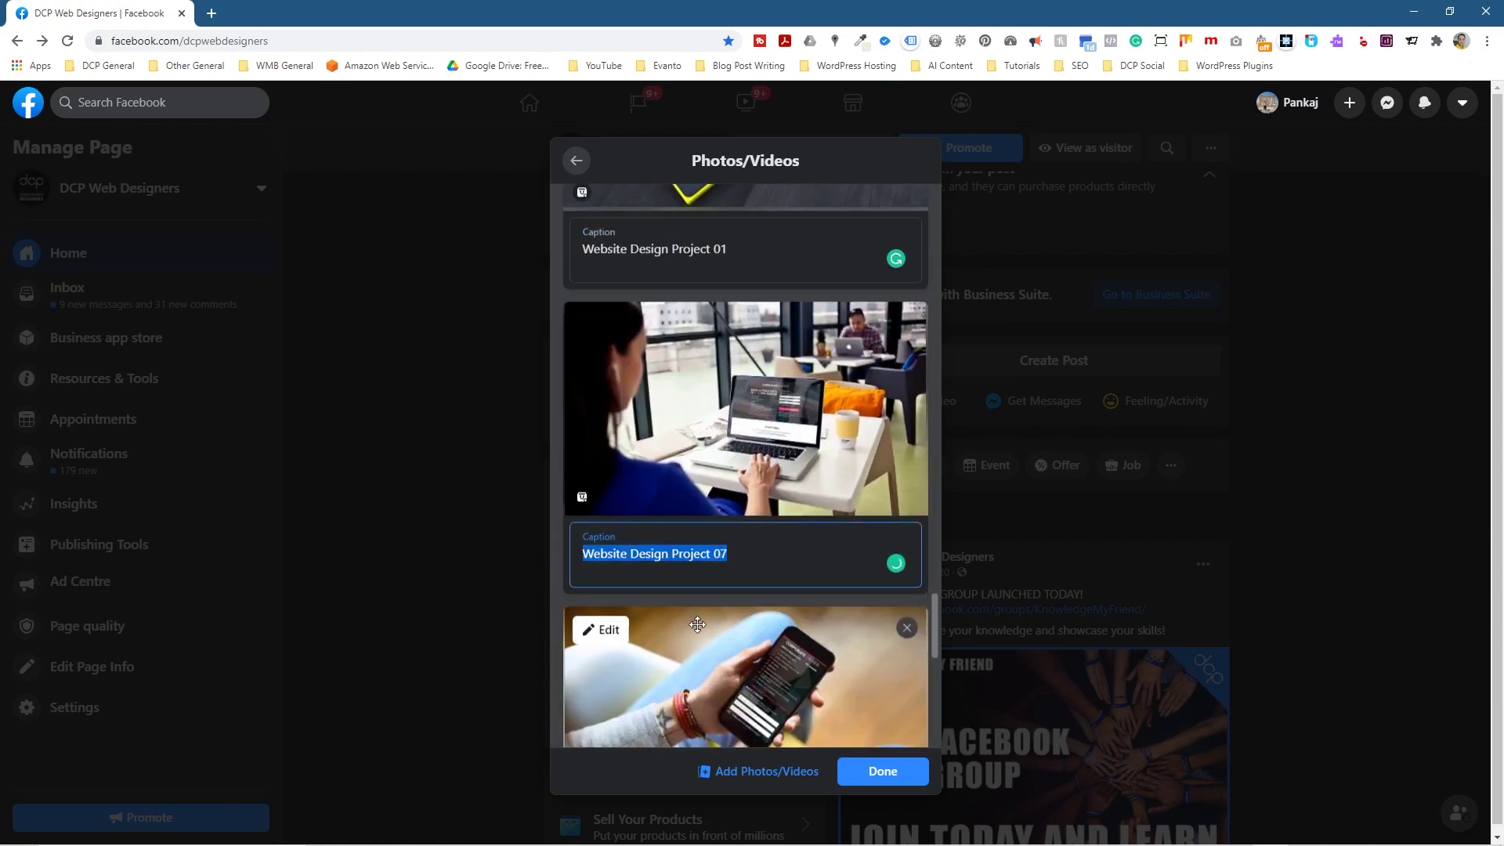
scroll(744, 587, "down", 4)
left_click(775, 555)
key("ctrl+v")
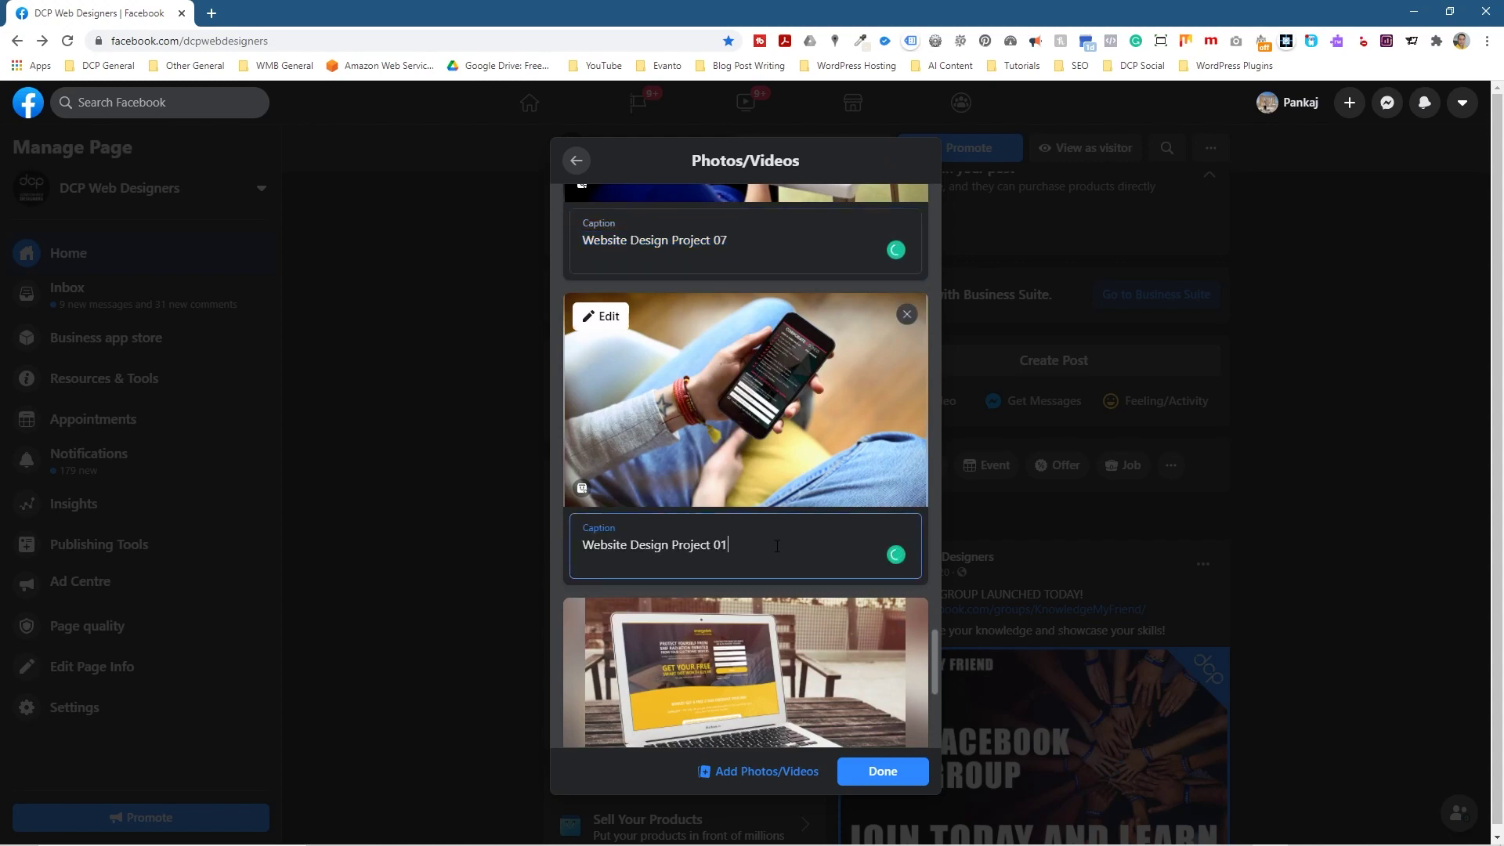
key("ctrl+a")
key("ctrl+c")
Caption the last laptop and tablet photos 'Website Design Project 08'
scroll(777, 546, "down", 5)
left_click(727, 427)
key("ctrl+v")
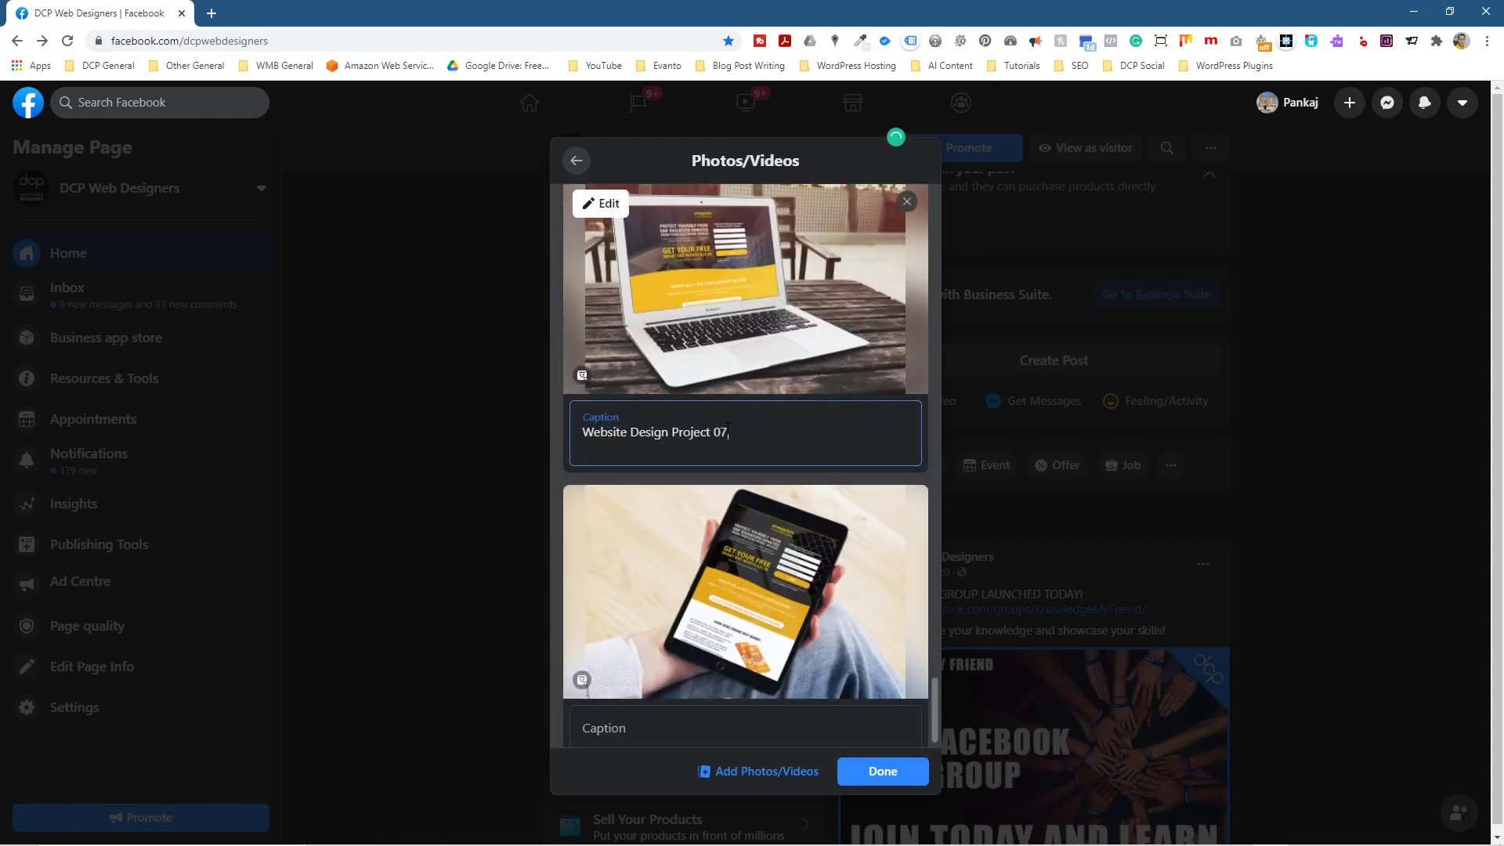
type("8")
scroll(744, 587, "down", 2)
left_click(746, 694)
key("ctrl+v")
type("8")
scroll(778, 624, "up", 10)
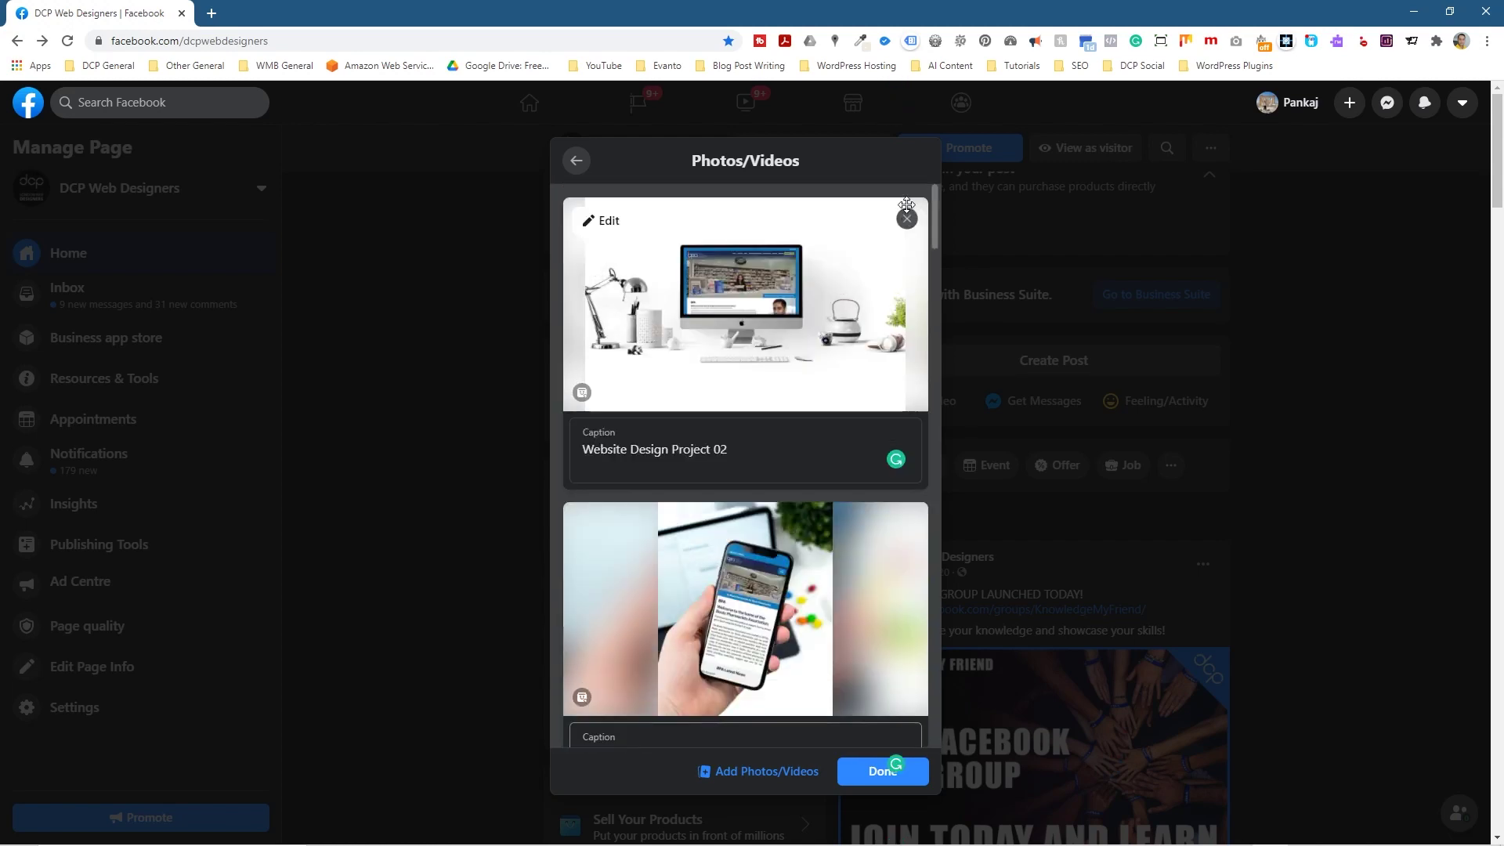
mouse_move(601, 531)
mouse_move(614, 239)
left_click(605, 223)
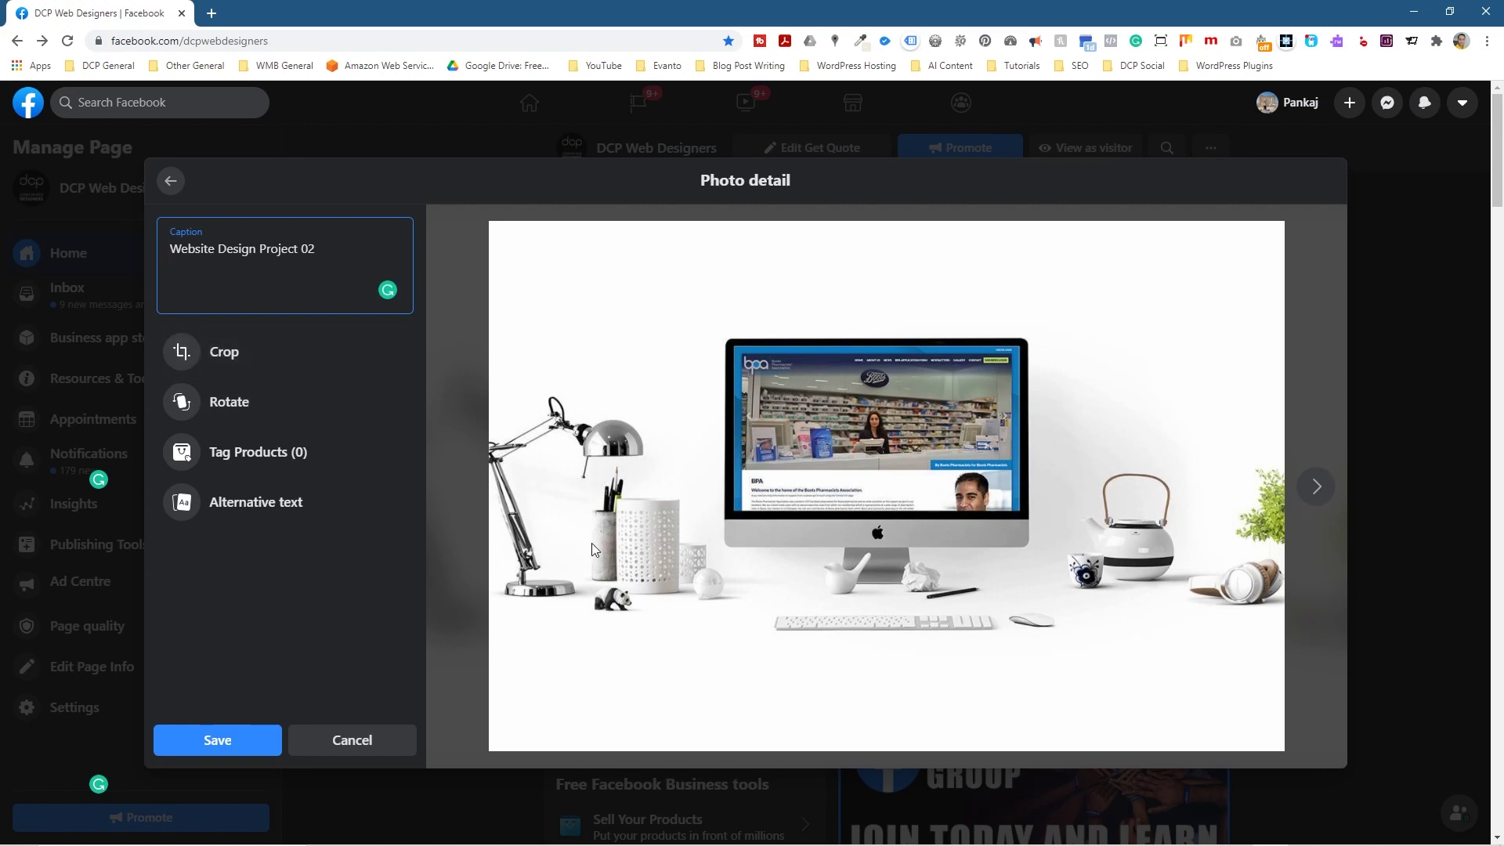
Try cropping the Website Design Project 02 desk photo, then stretch the crop back to the full image
left_click(256, 370)
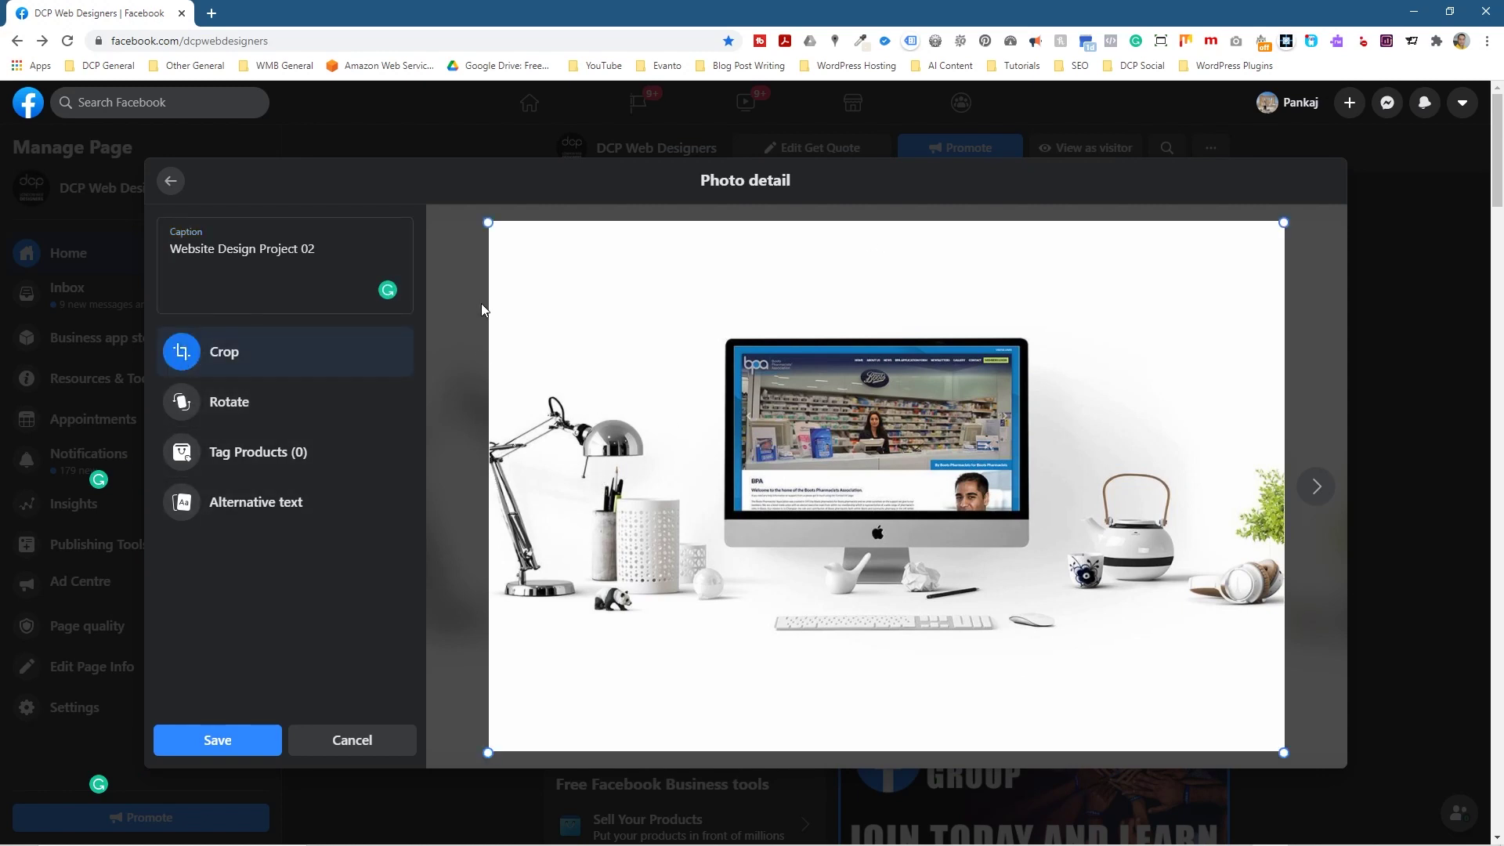
left_click_drag(487, 753, 701, 764)
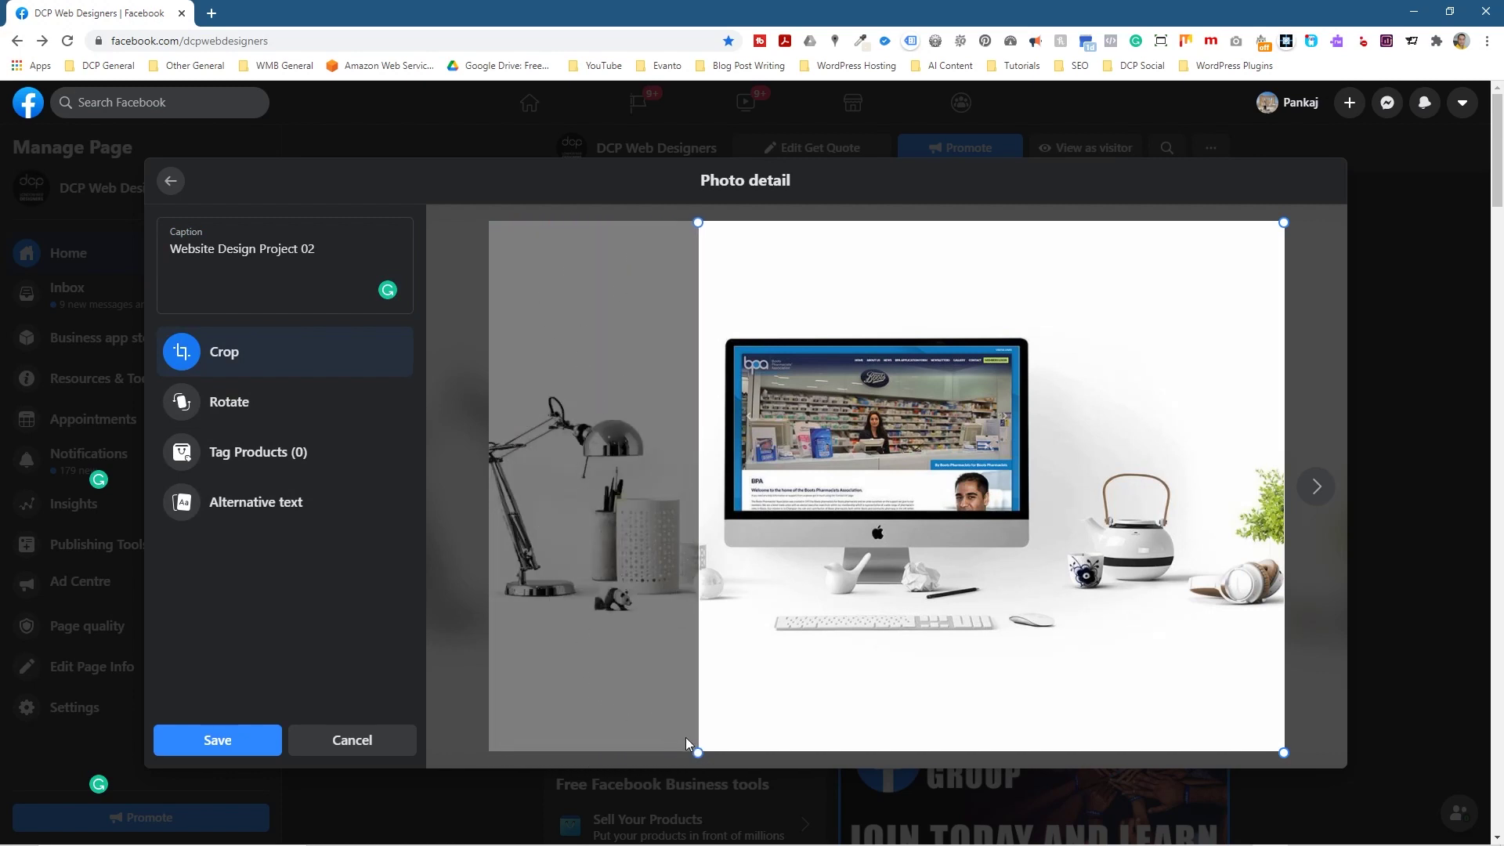
left_click_drag(1283, 750, 1058, 606)
left_click_drag(695, 224, 692, 301)
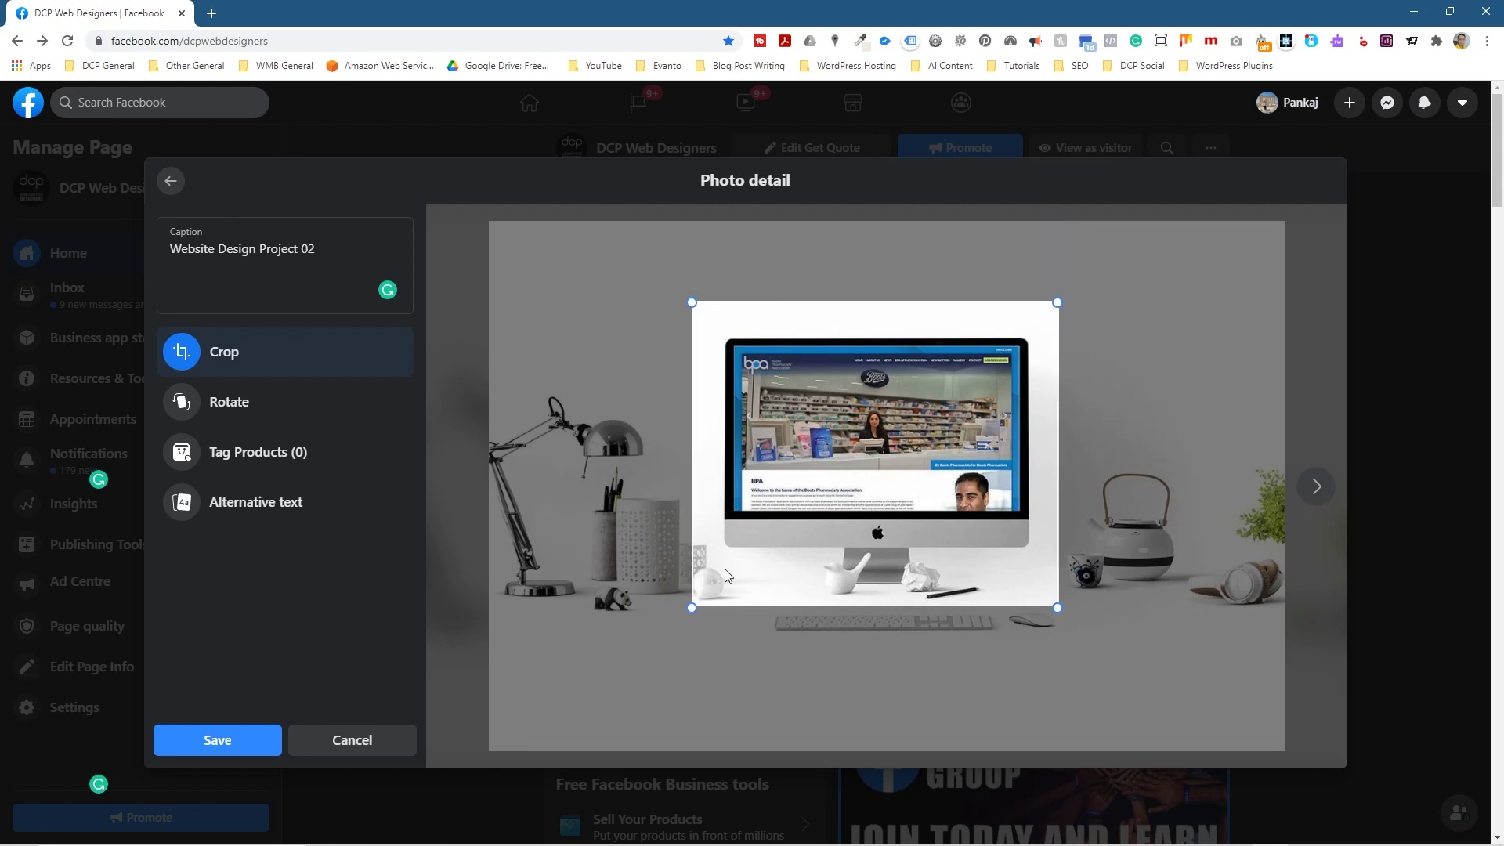
left_click_drag(692, 302, 488, 222)
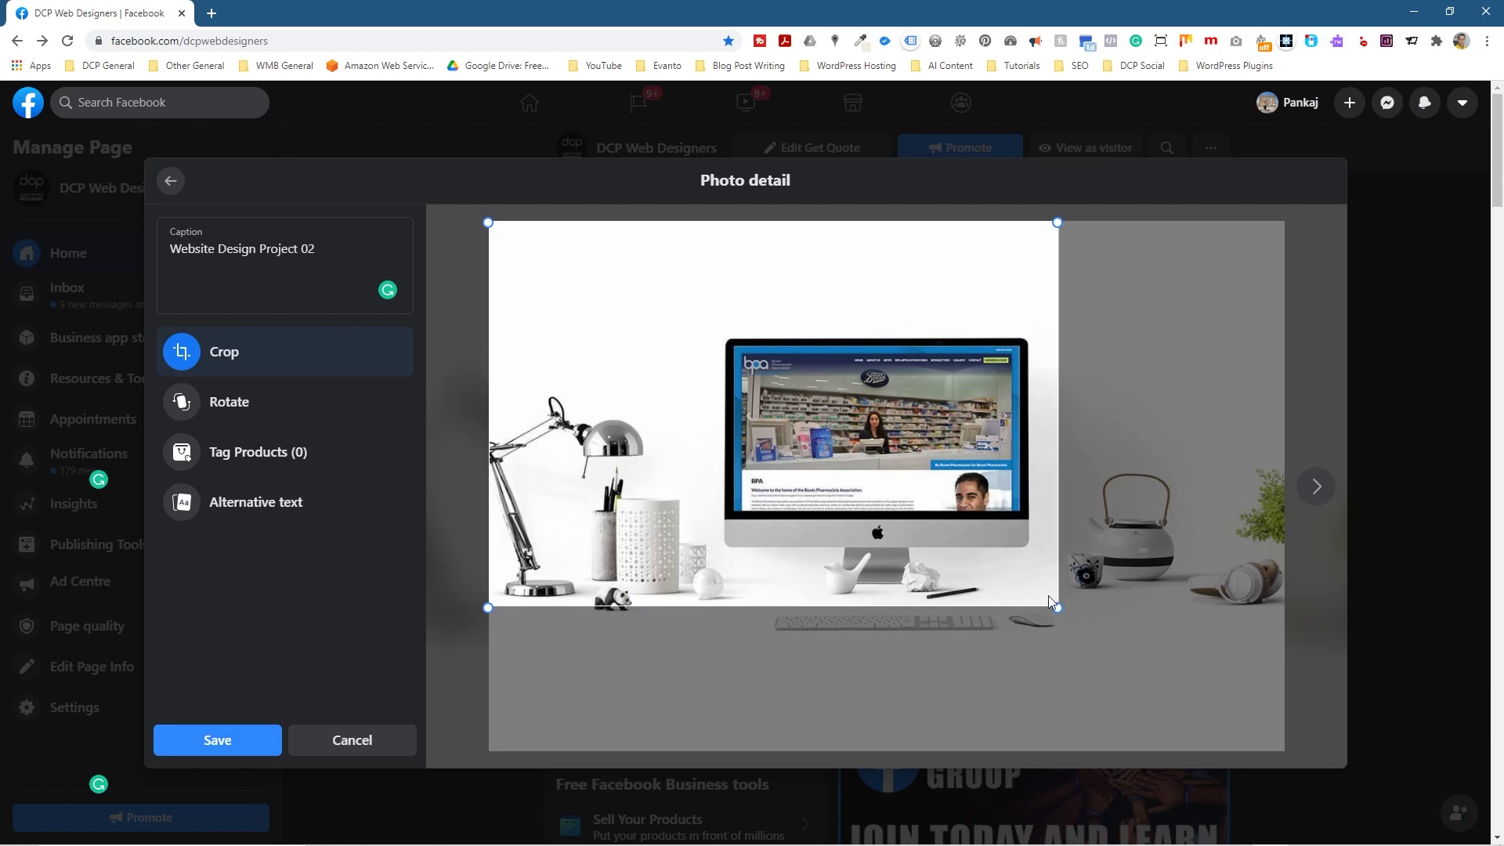
left_click_drag(1053, 603, 1406, 816)
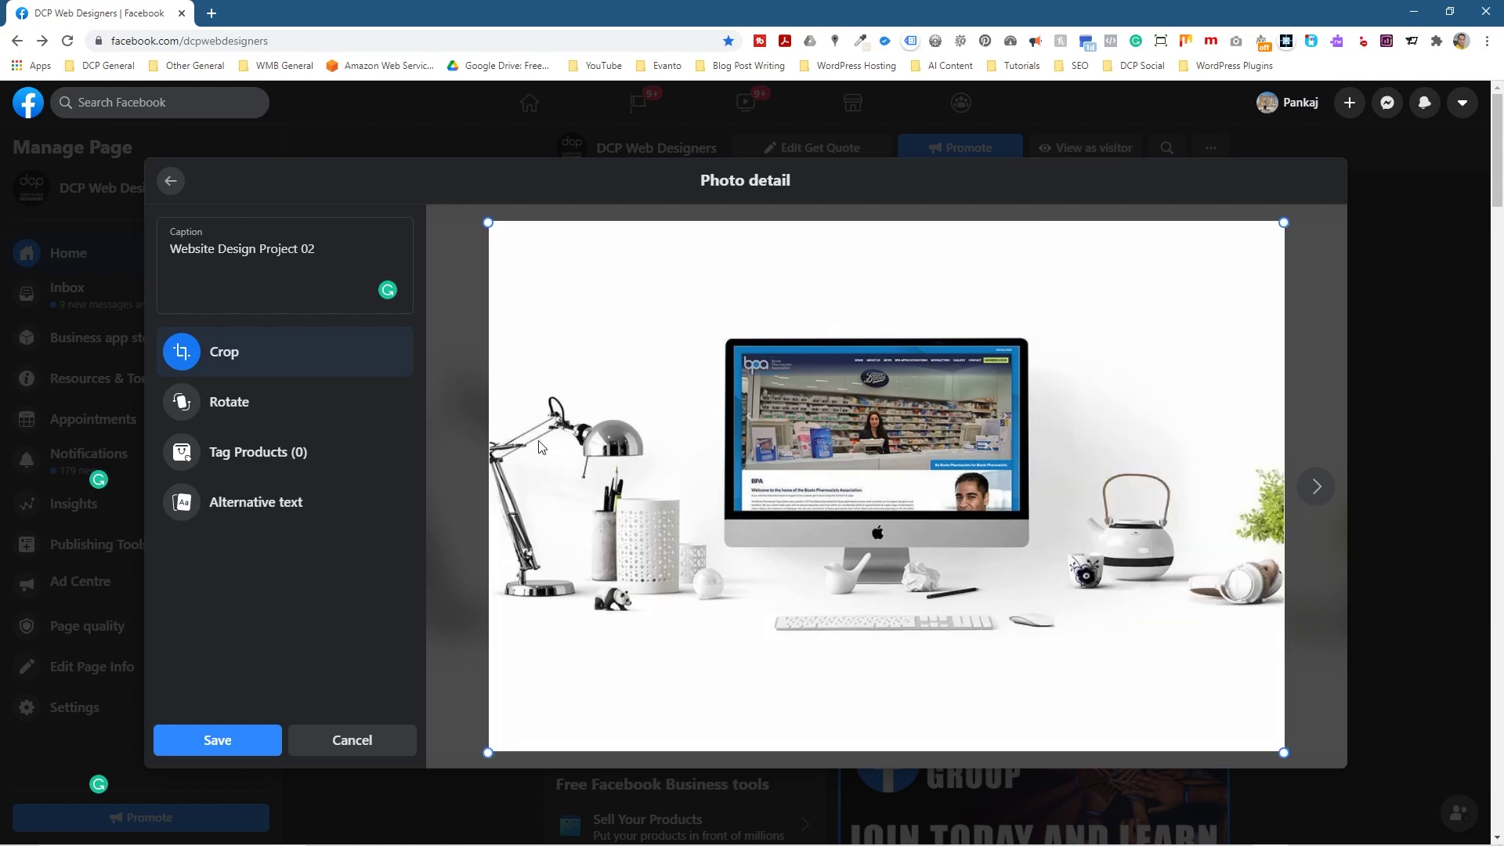
Rotate the desk photo a full turn and save alt text 'Website Design Project 02 Desktop View'
left_click(360, 423)
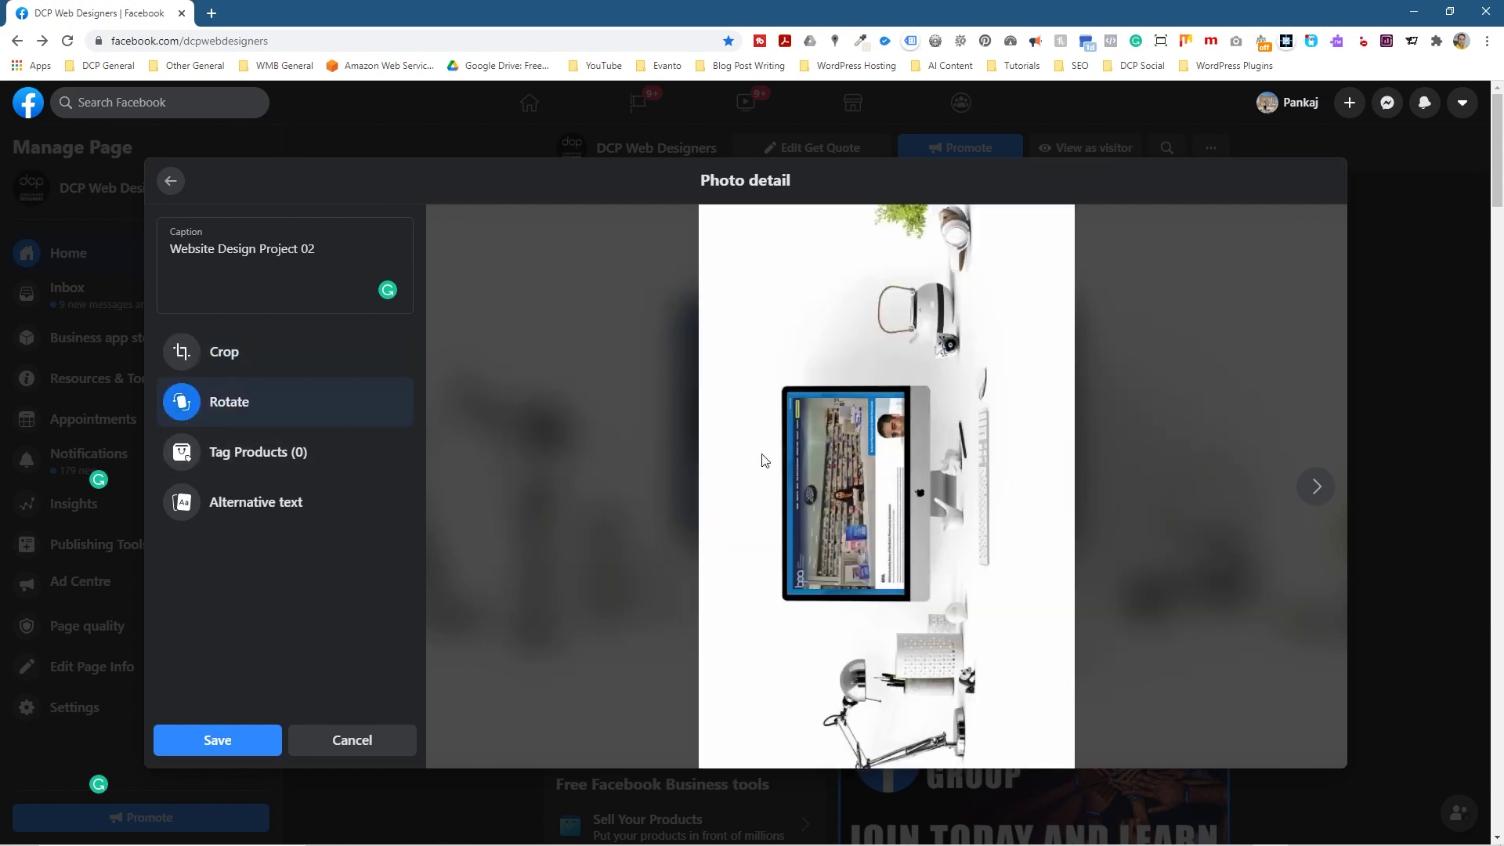
left_click(328, 413)
left_click(332, 416)
left_click(332, 416)
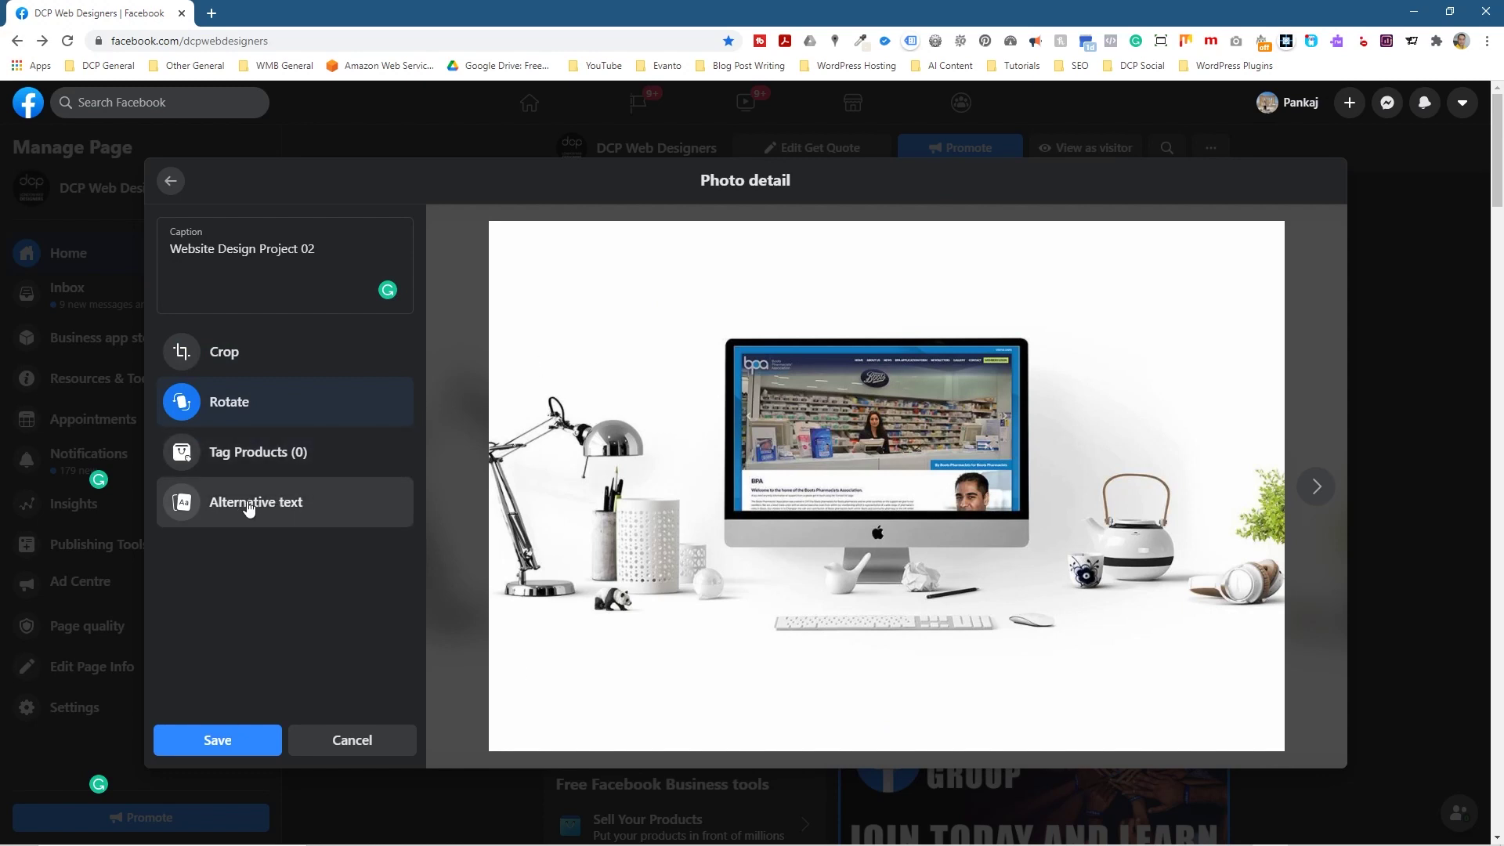
left_click(282, 251)
key("ctrl+a")
key("ctrl+c")
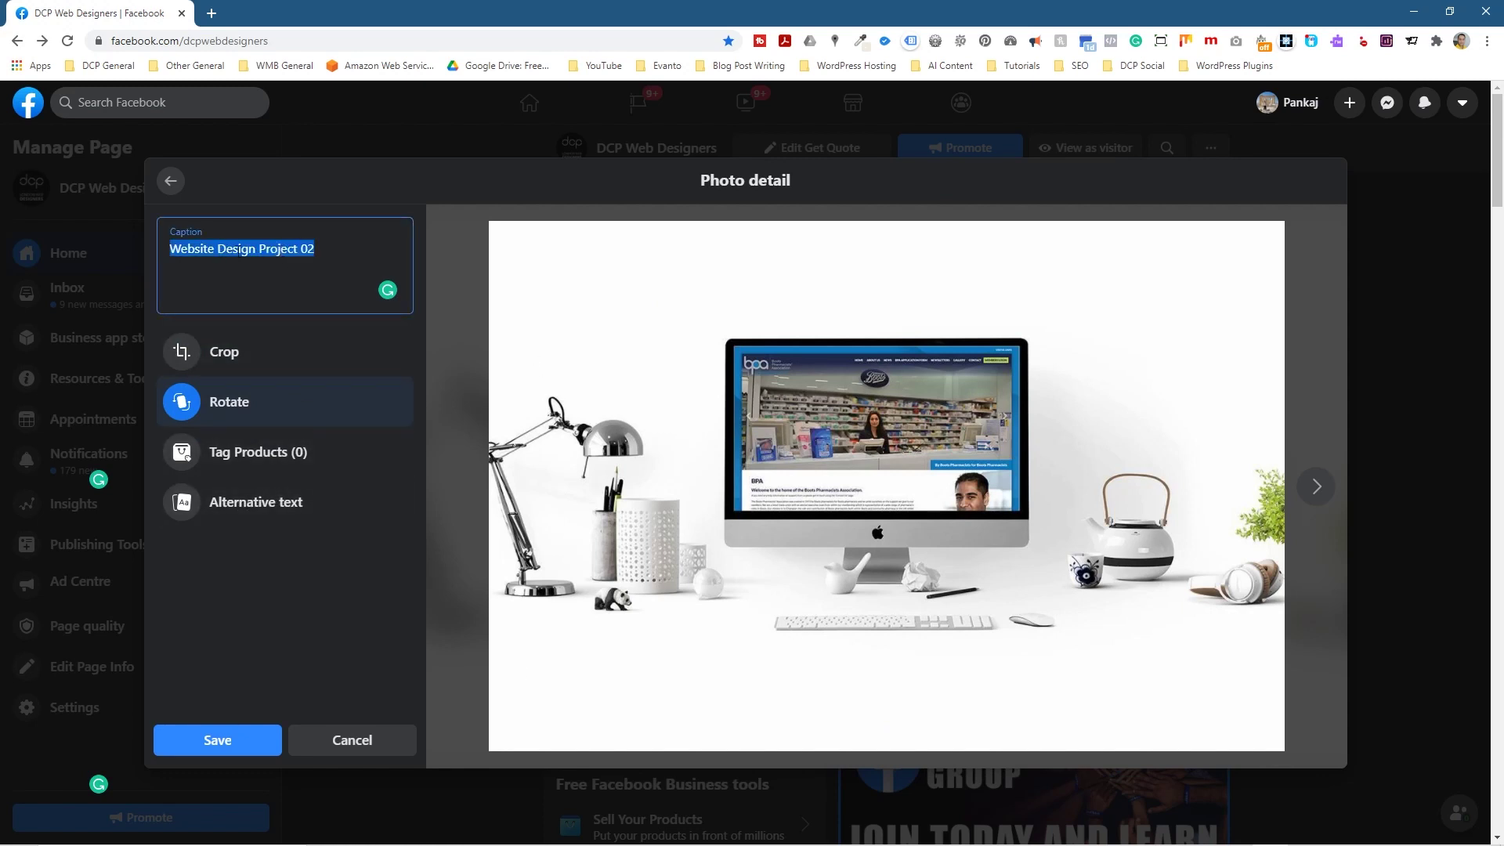
left_click(252, 502)
key("ctrl+v")
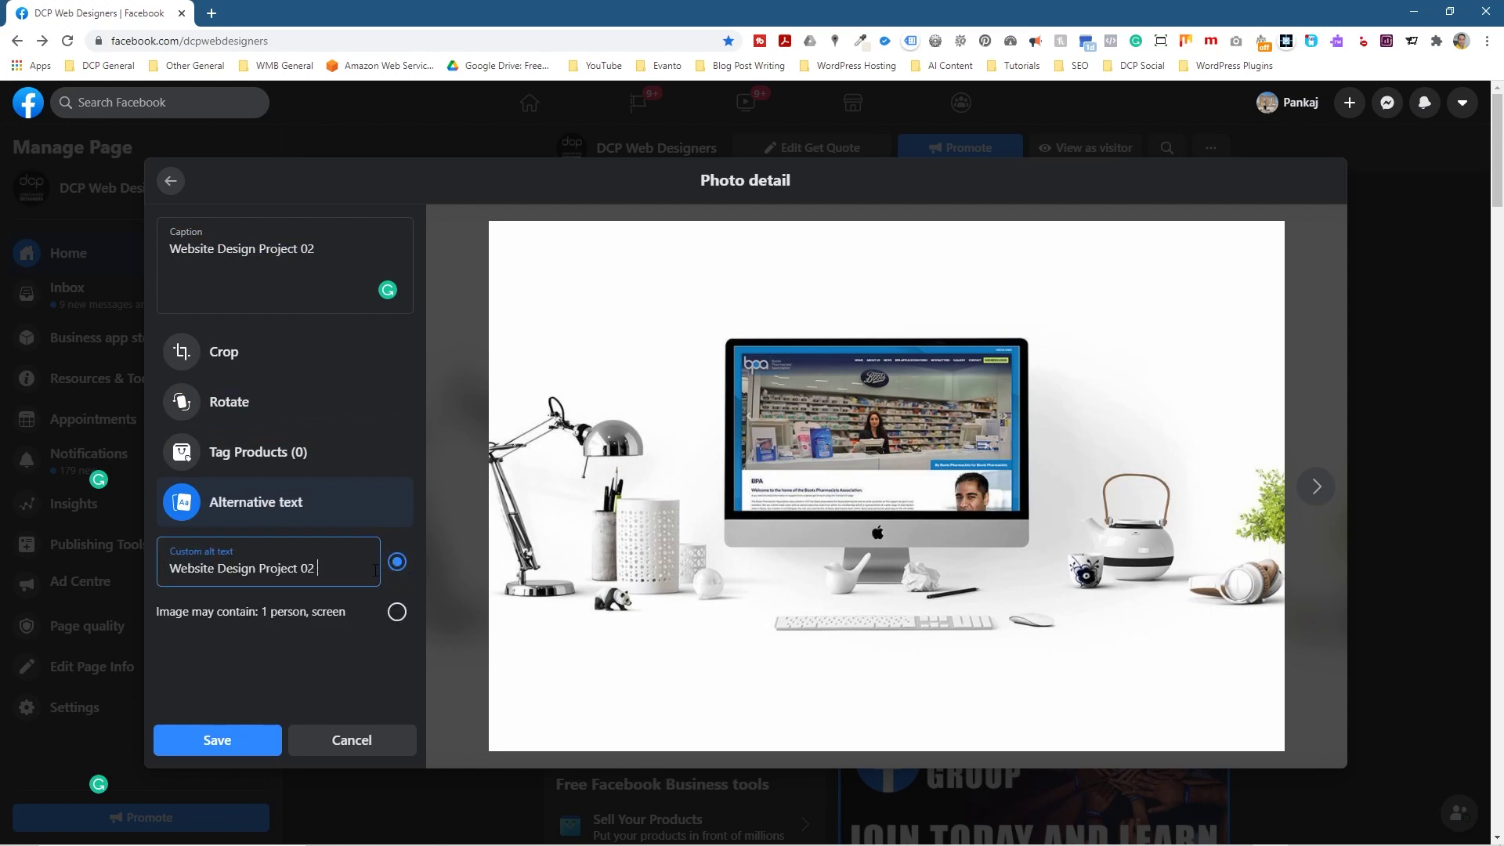
type("op View")
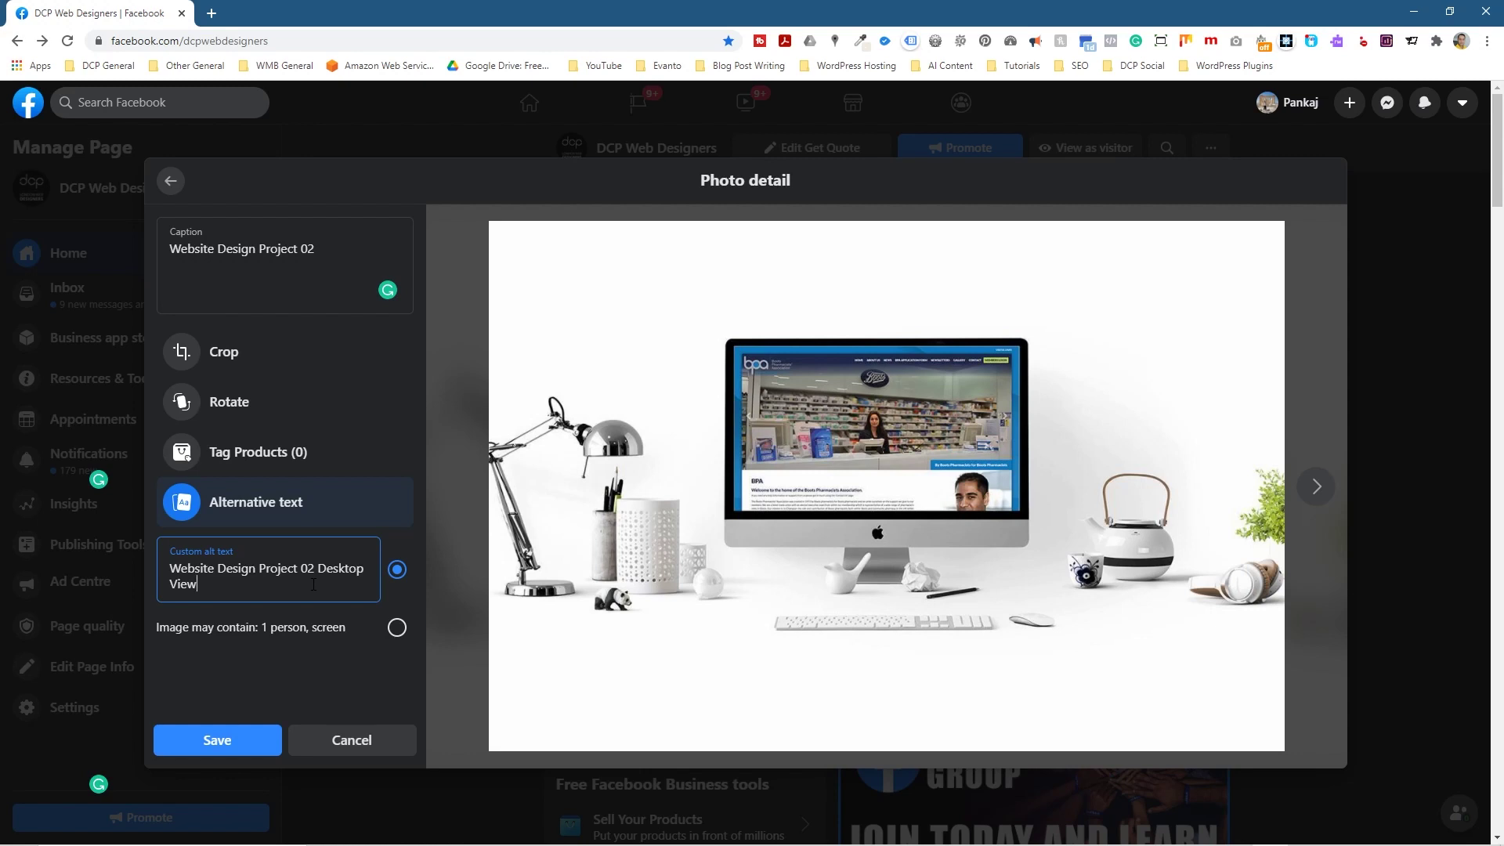
key("ctrl+a")
key("ctrl+c")
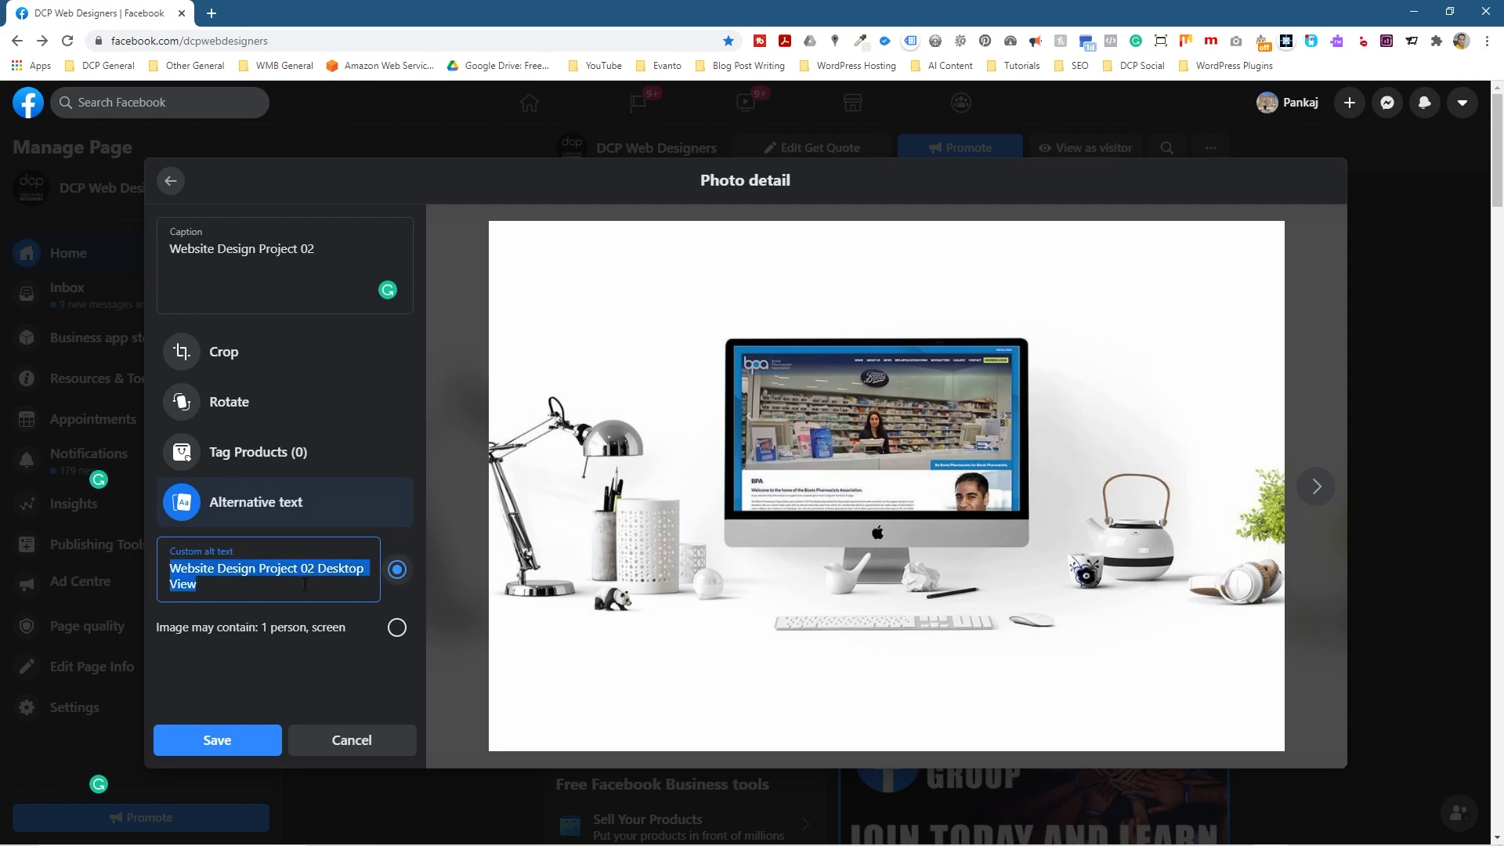
left_click(223, 742)
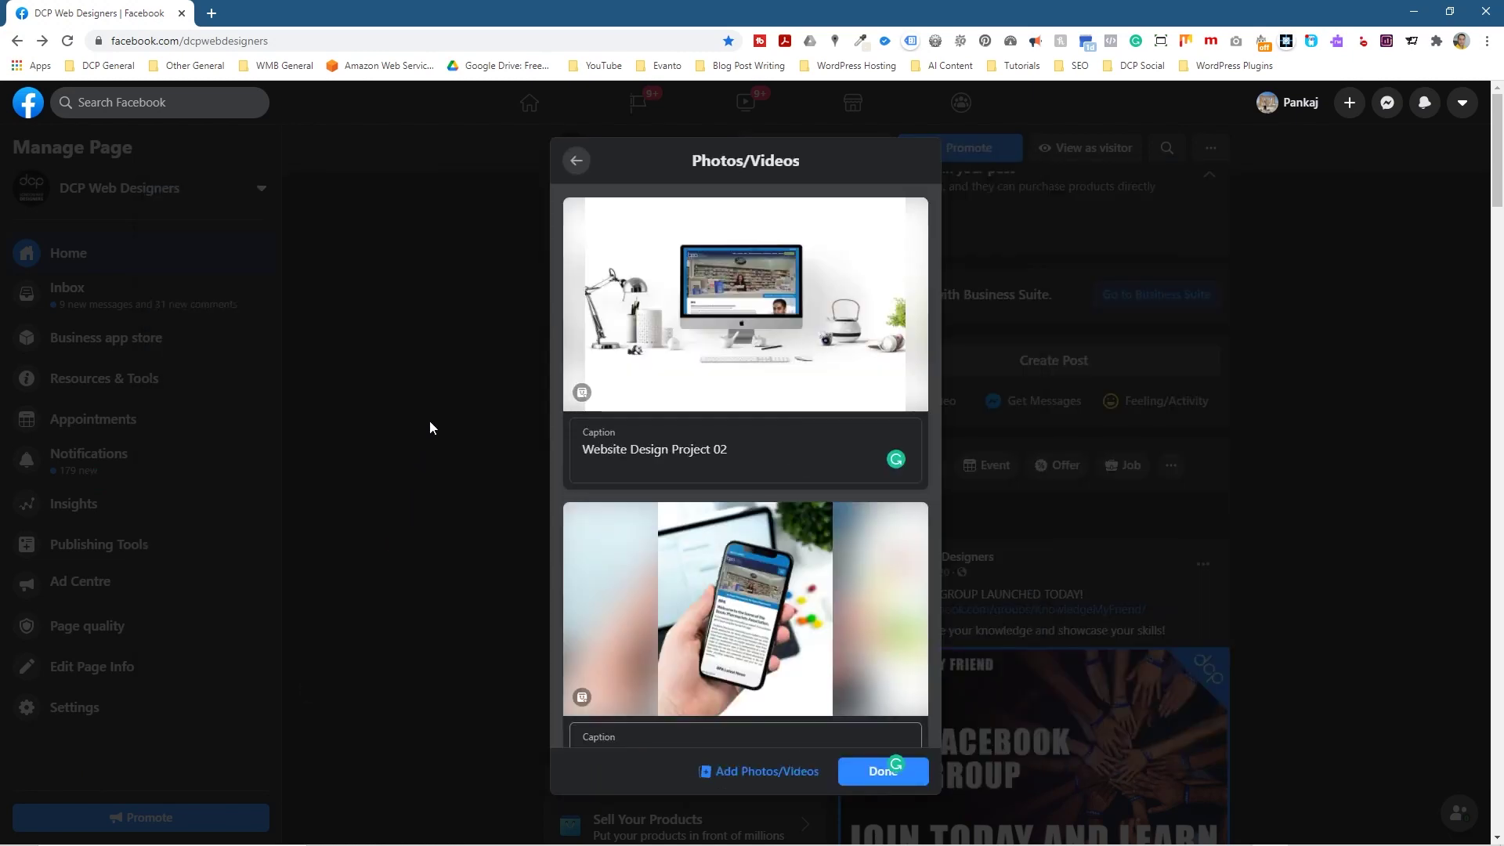
Save alt text 'Website Design Project 02 Mobile View' on the phone photo
left_click(607, 539)
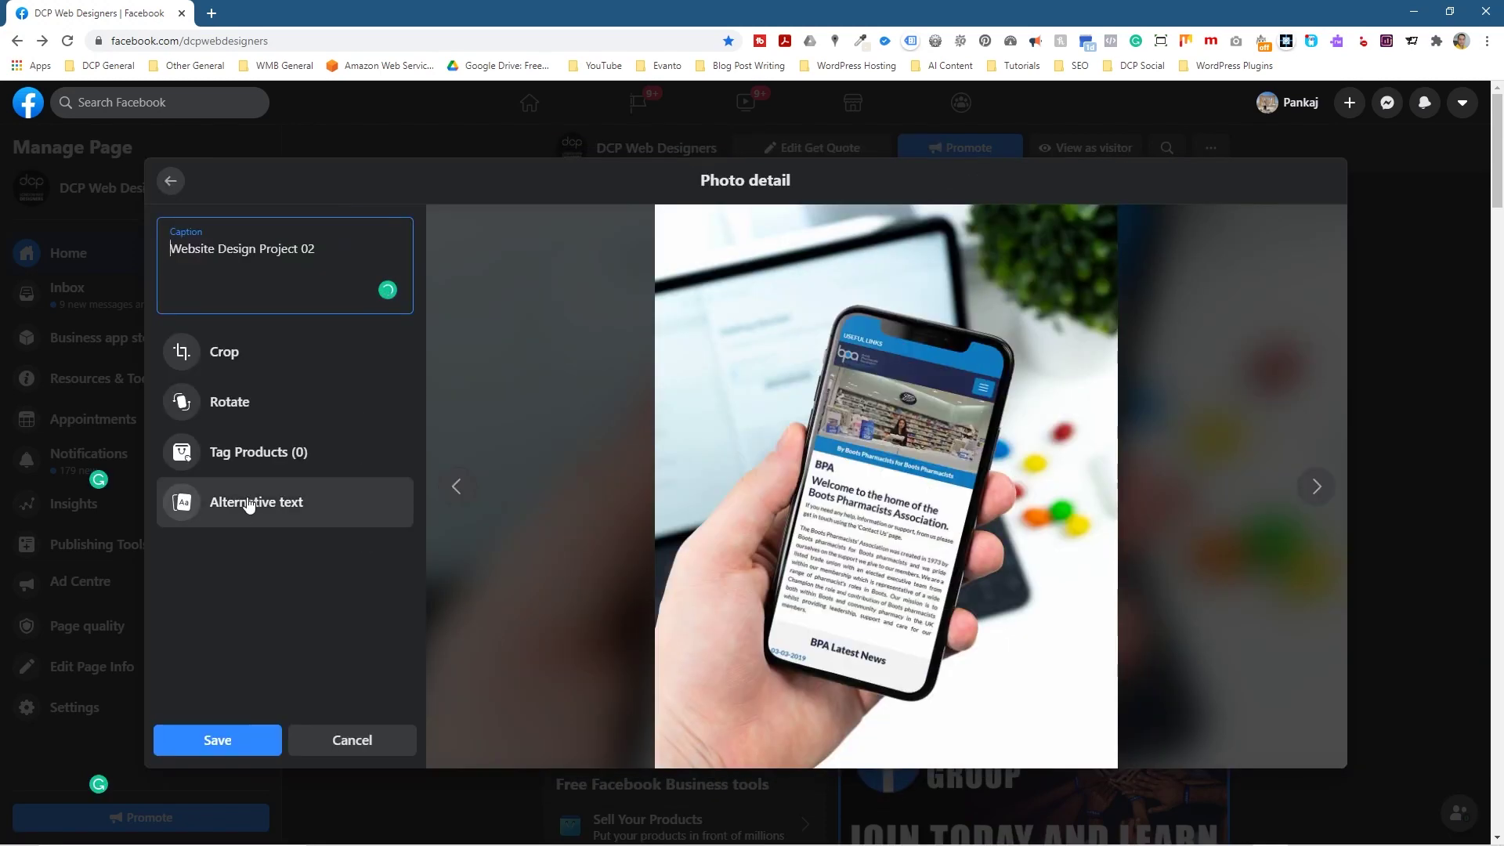
left_click(249, 505)
left_click(331, 570)
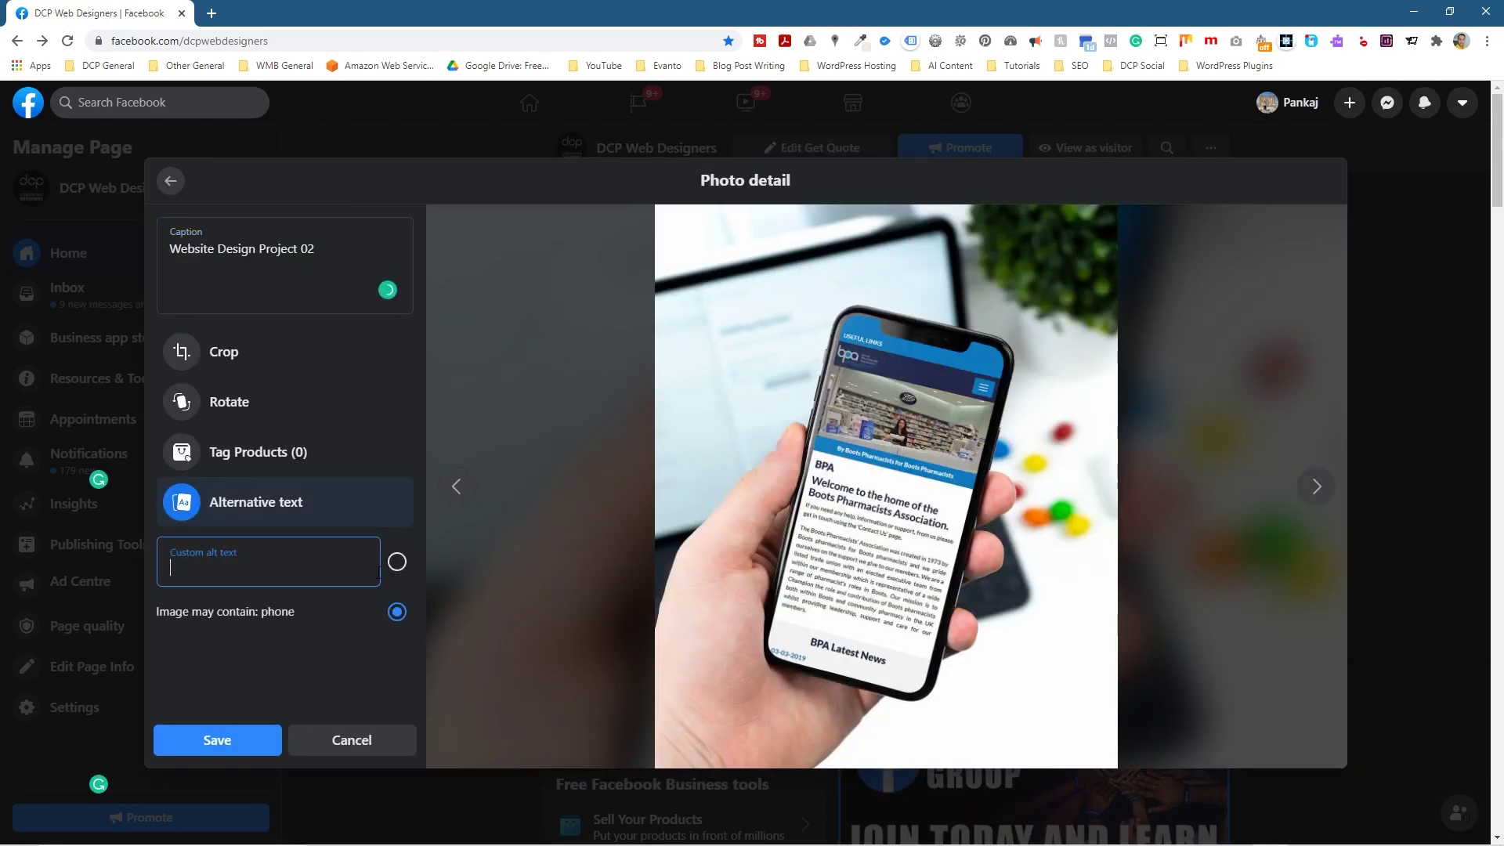
key("ctrl+v")
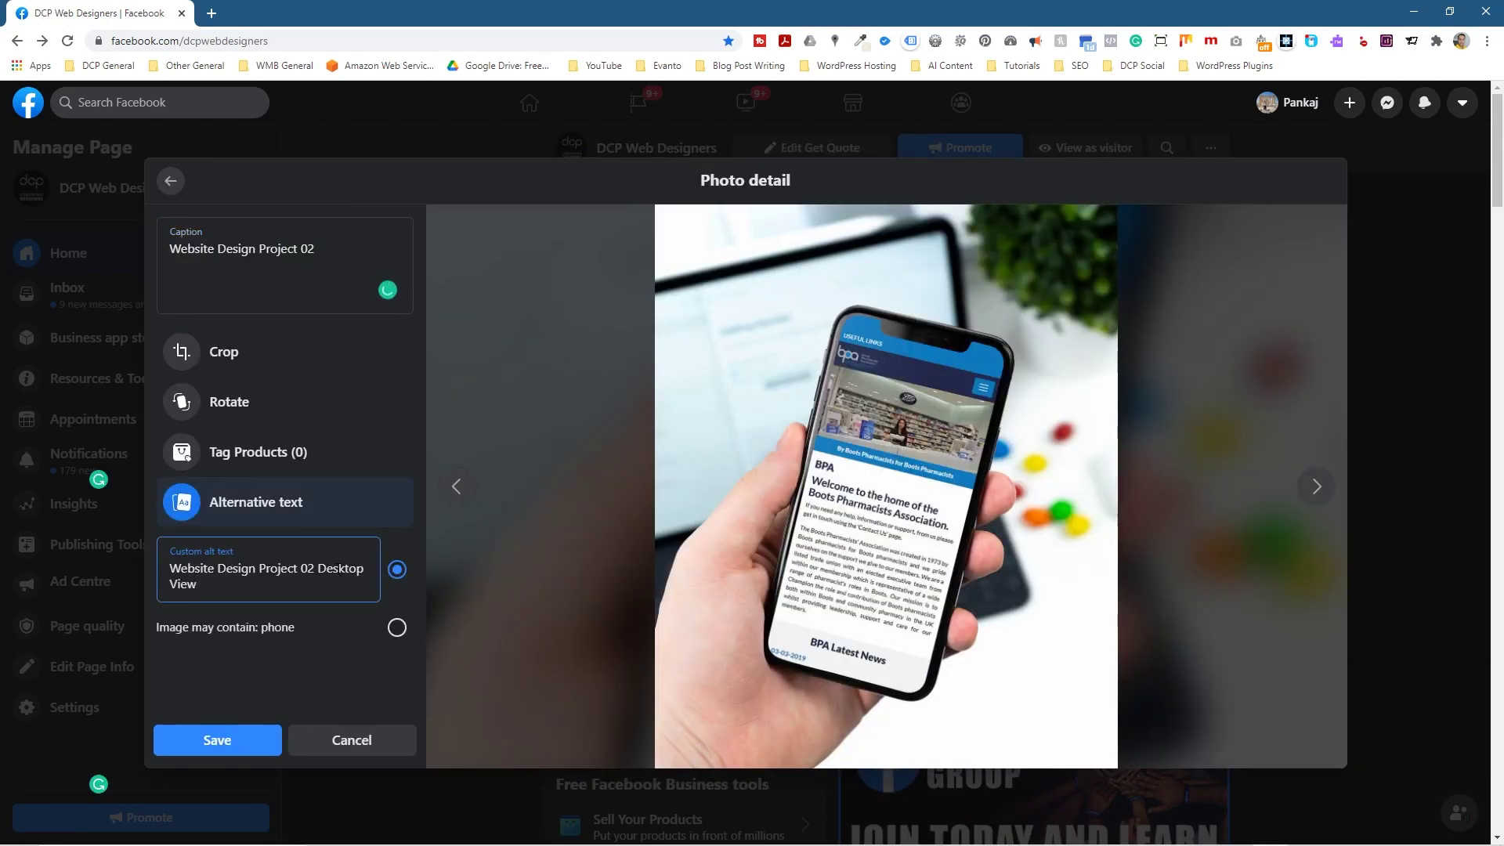
double_click(339, 570)
type("Mobile")
left_click(241, 740)
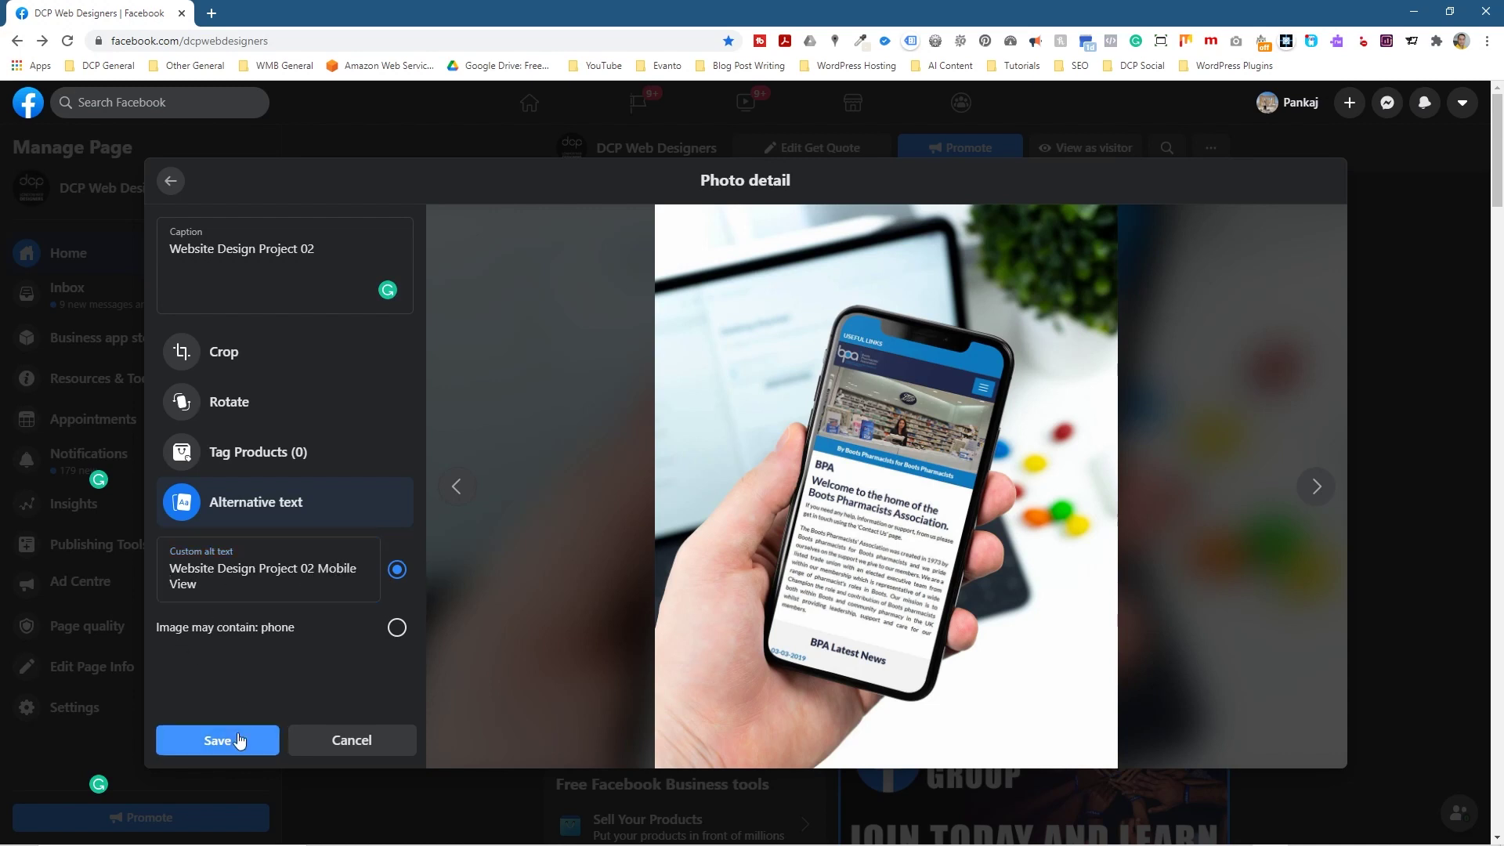
mouse_move(695, 403)
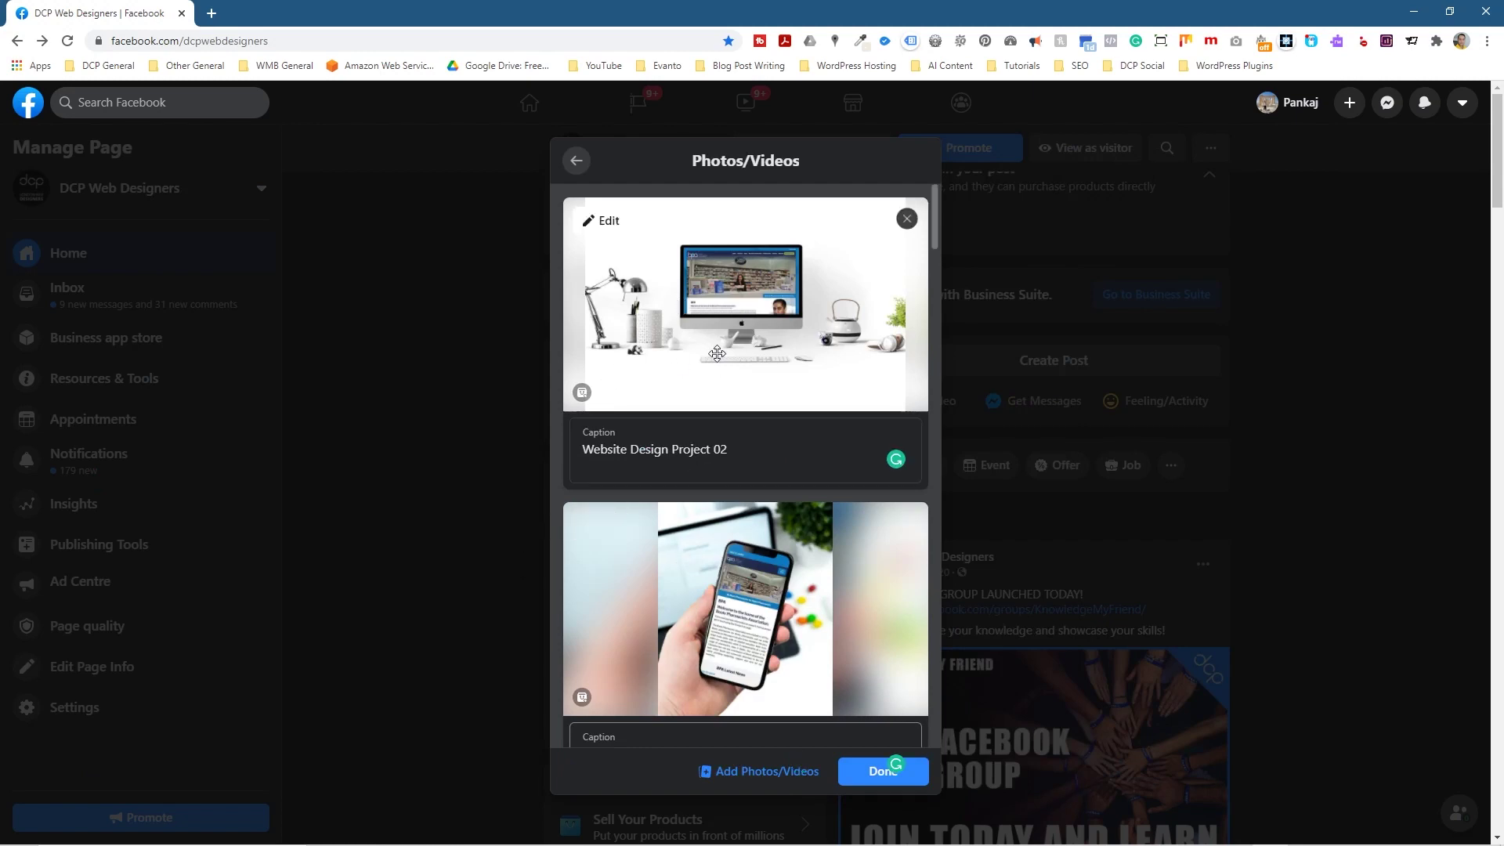
Scroll through all the photo captions and finish editing with Done
scroll(732, 546, "down", 10)
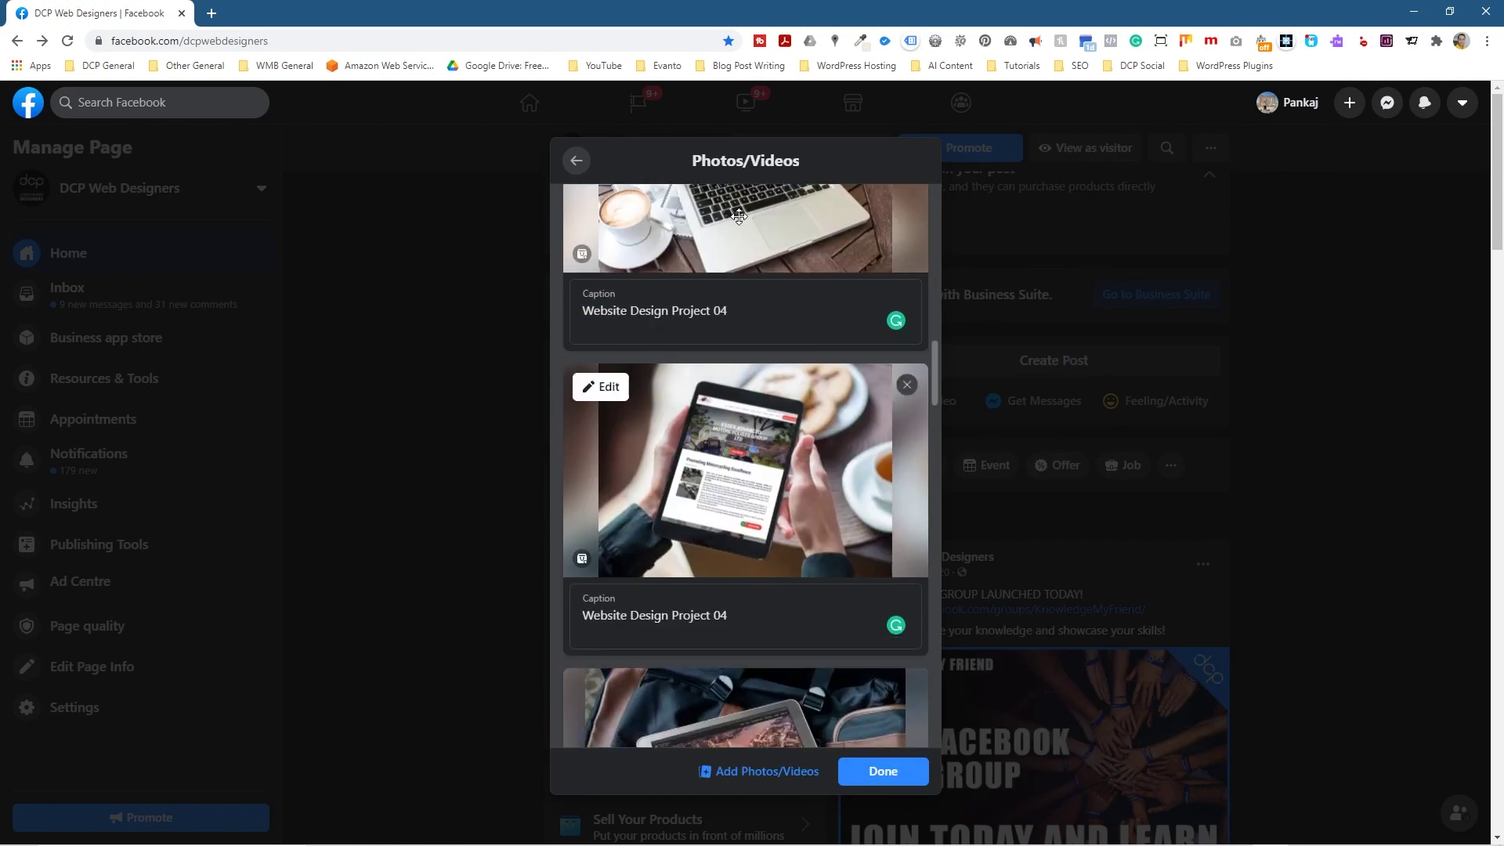
scroll(732, 546, "down", 12)
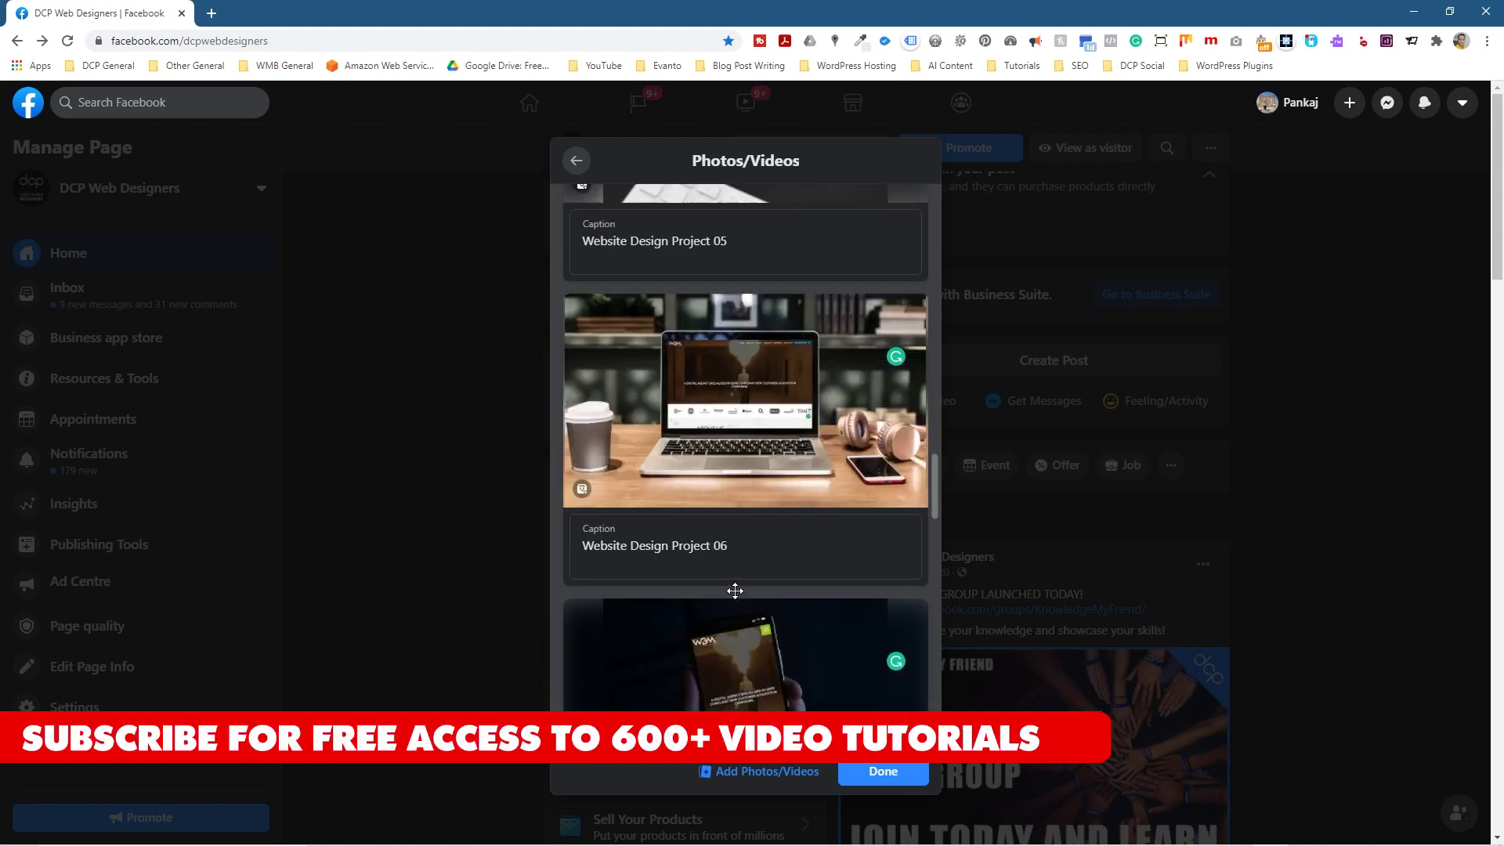
scroll(735, 579, "down", 6)
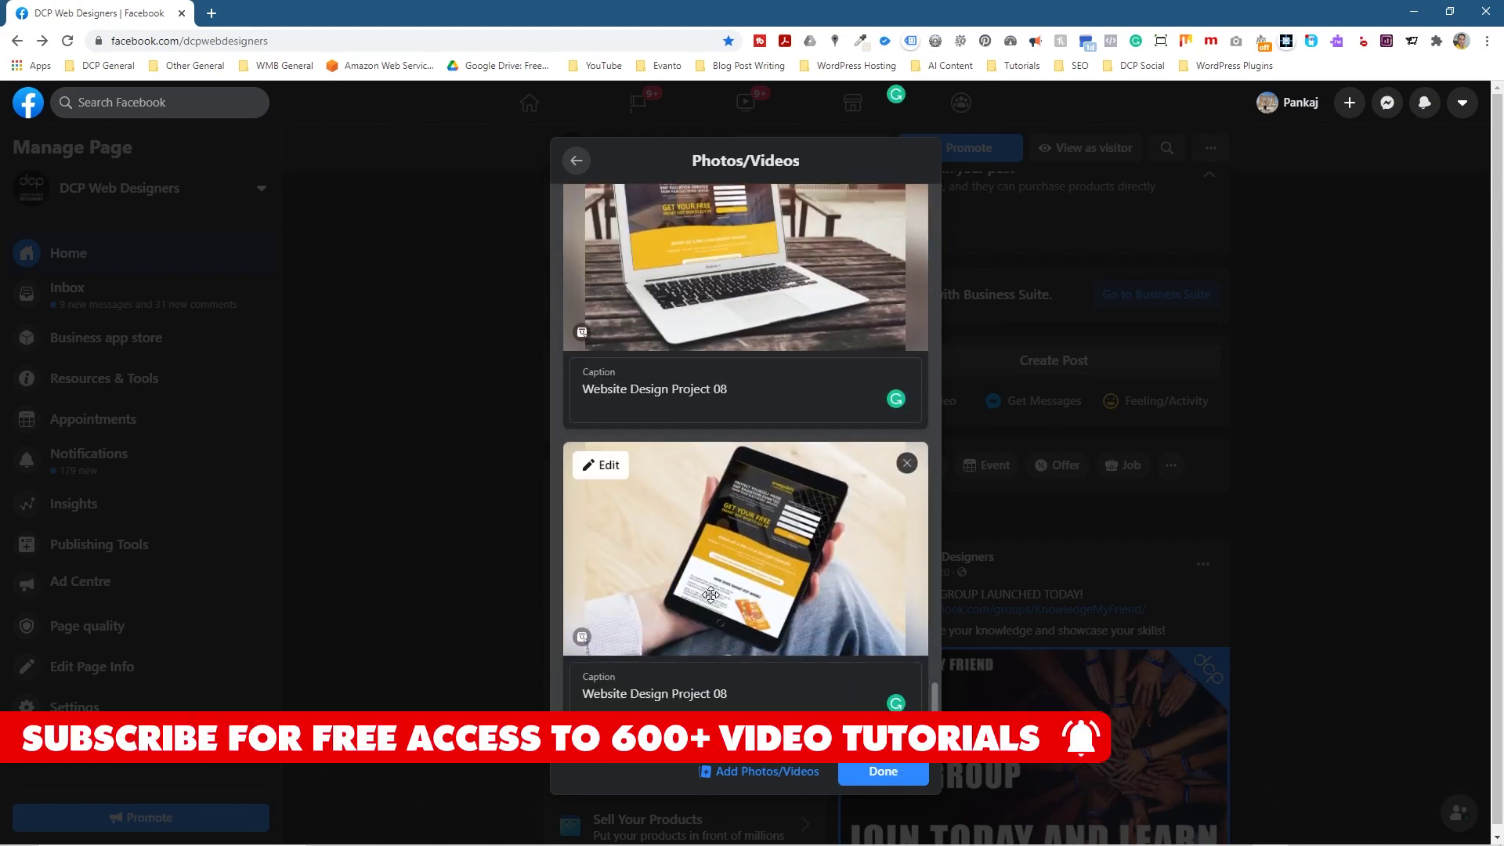
scroll(714, 582, "down", 3)
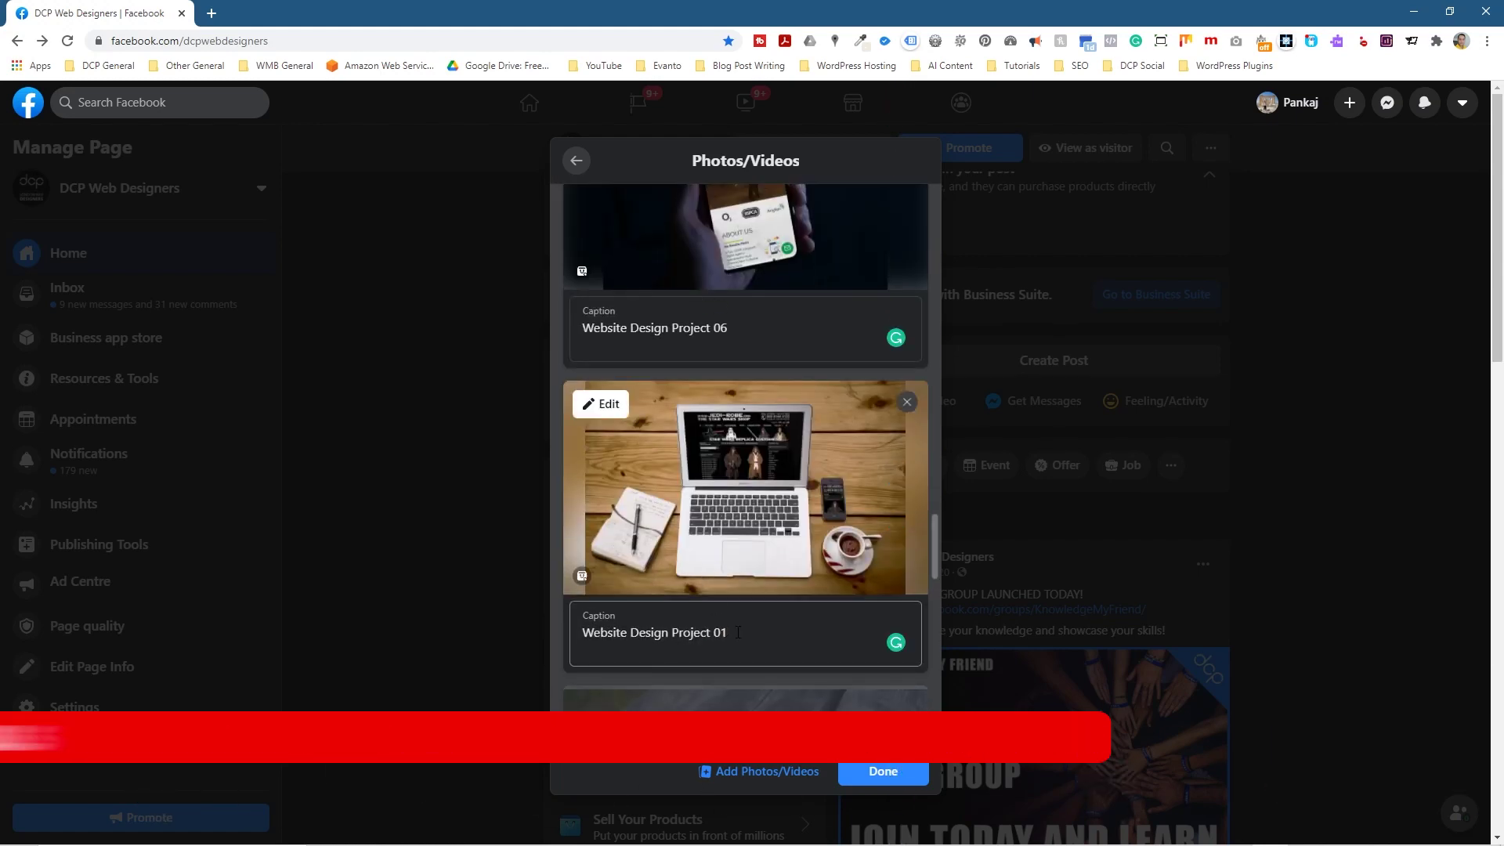
scroll(748, 560, "down", 3)
scroll(718, 493, "down", 3)
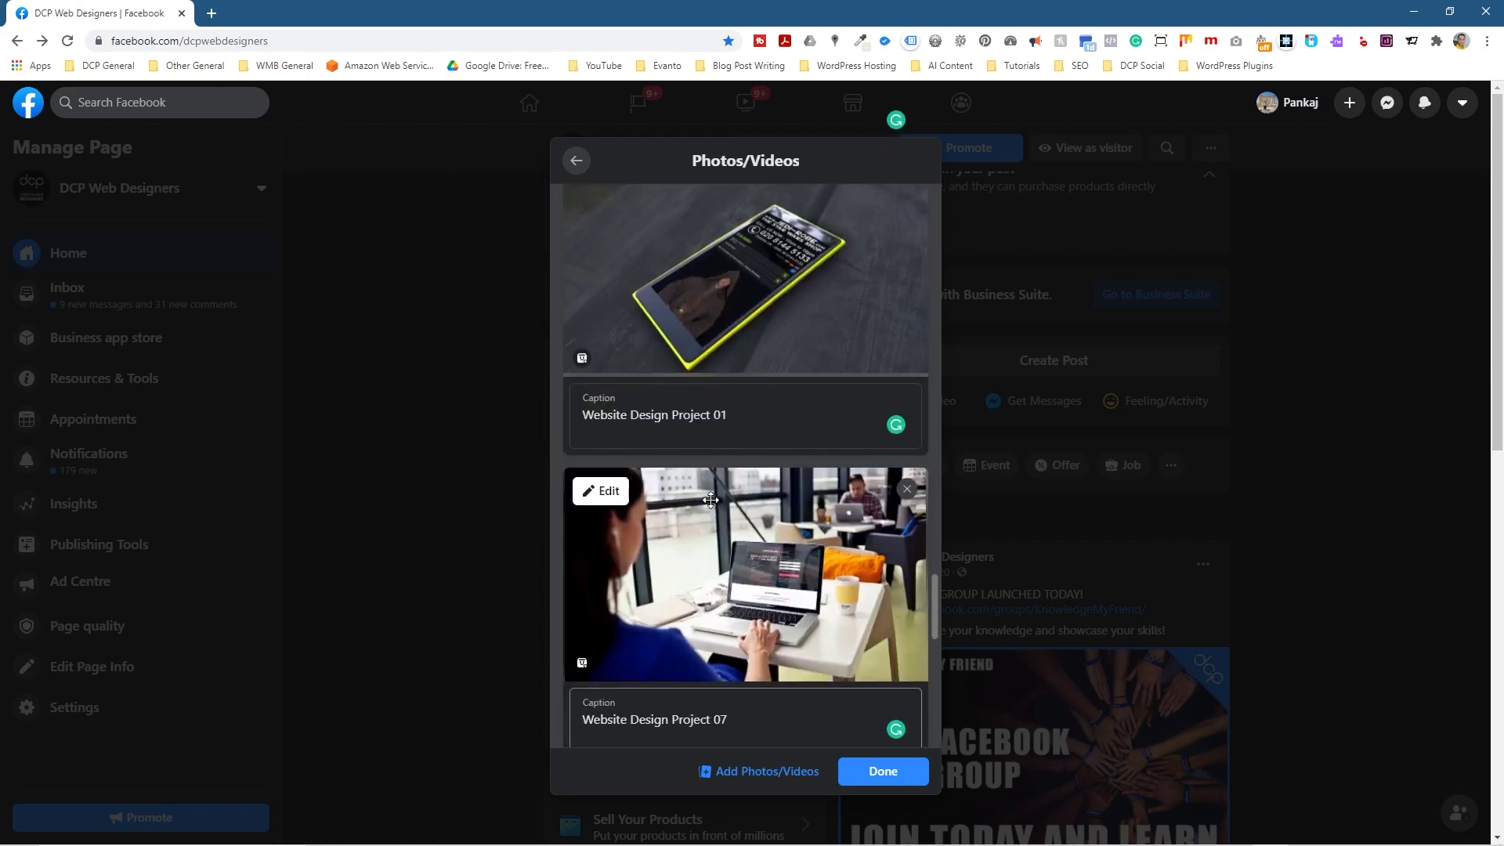
scroll(661, 399, "up", 3)
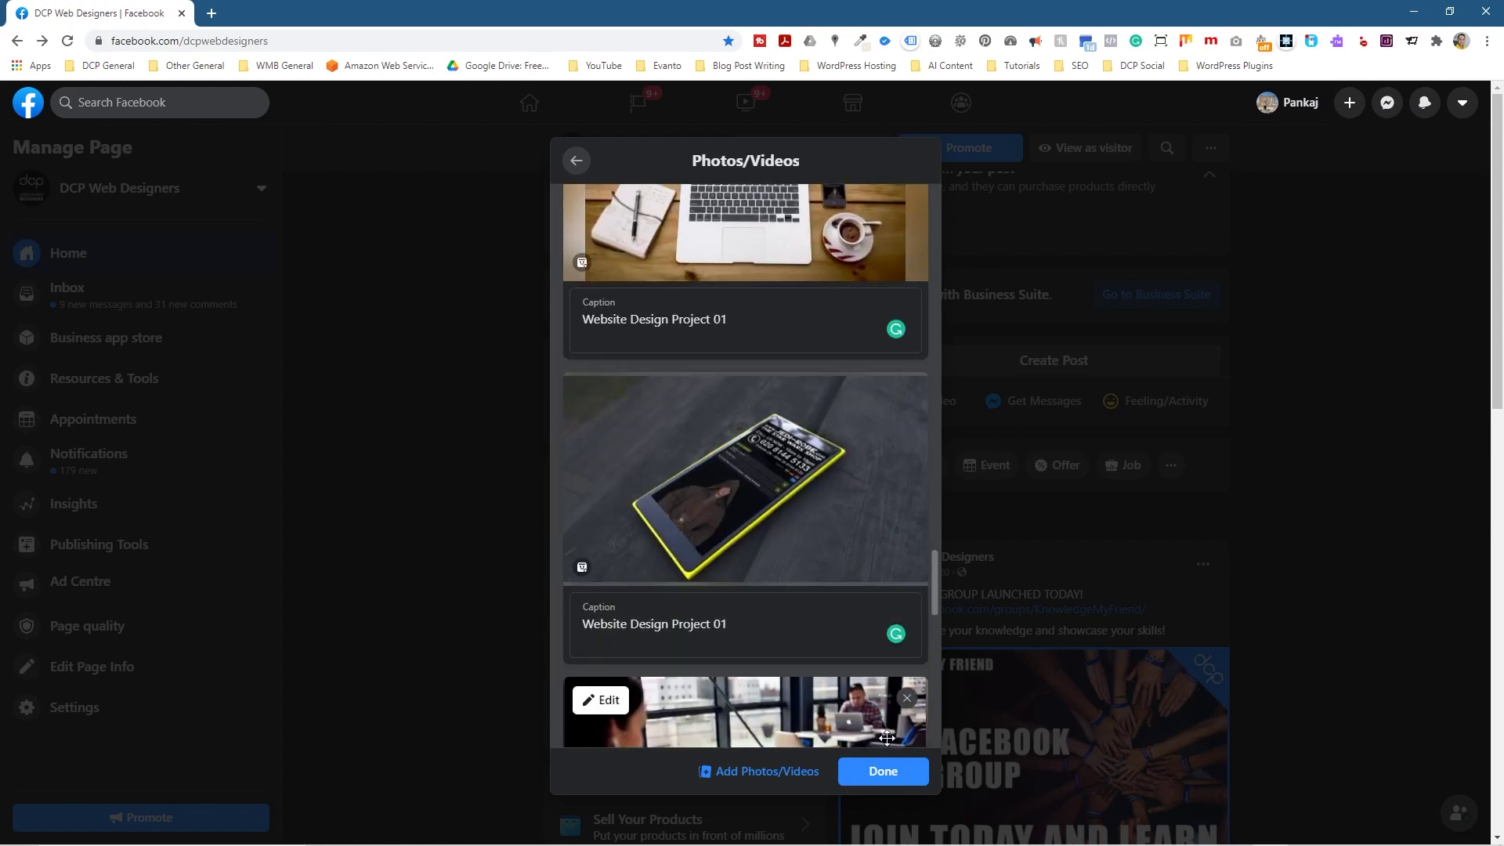
left_click(894, 775)
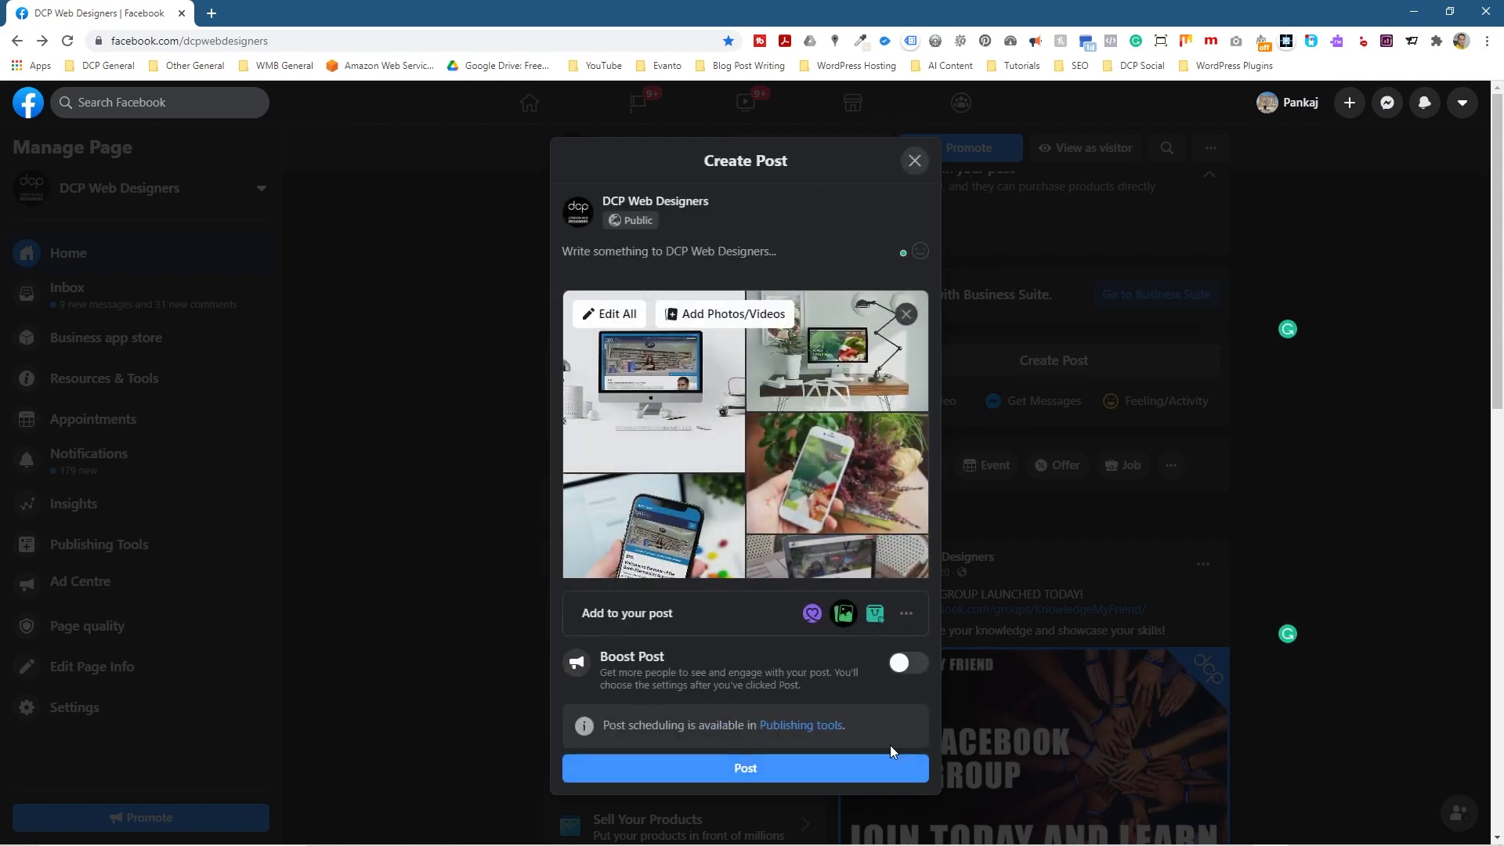
Copy the PORTFOLIO page address from the dcpweb site in a new tab
left_click(212, 14)
type("dcpweb")
key("Return")
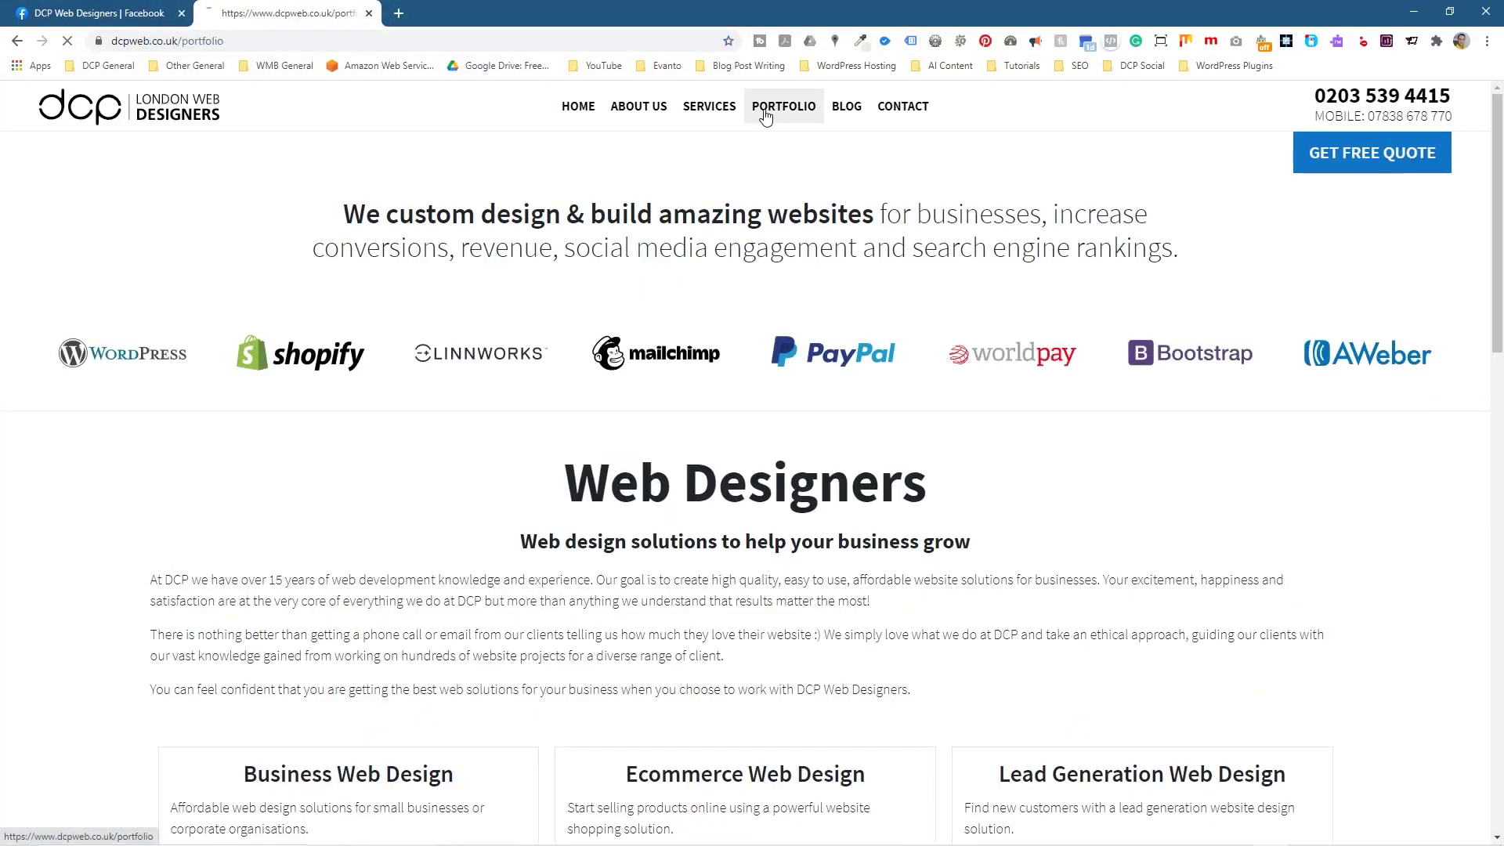
left_click(783, 106)
left_click(197, 40)
right_click(198, 40)
left_click(245, 126)
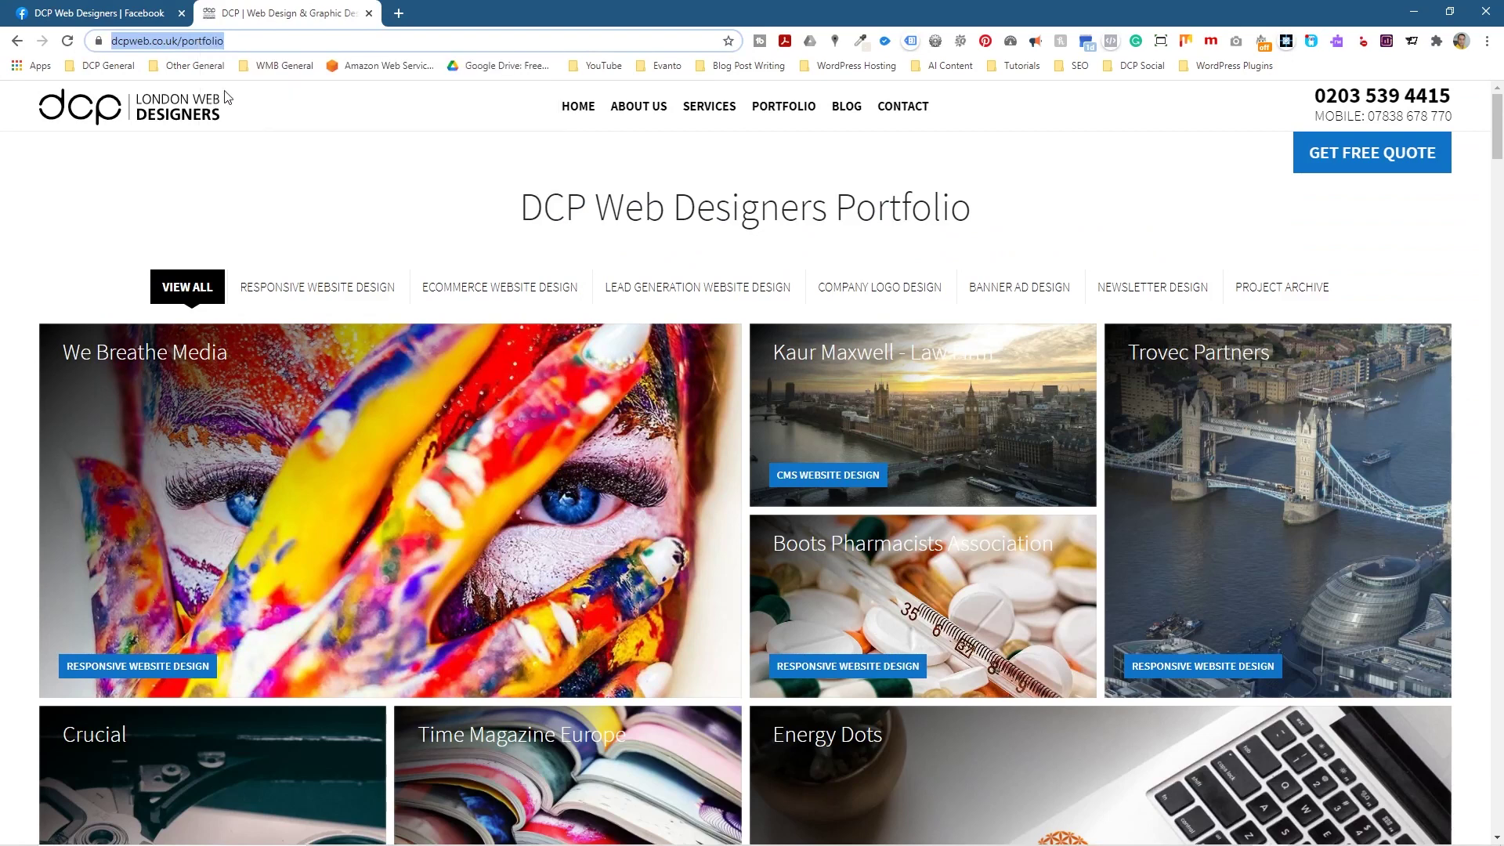
Back in the Facebook draft, begin the post text with 'Webstie Design'
left_click(118, 13)
left_click(611, 251)
type("We")
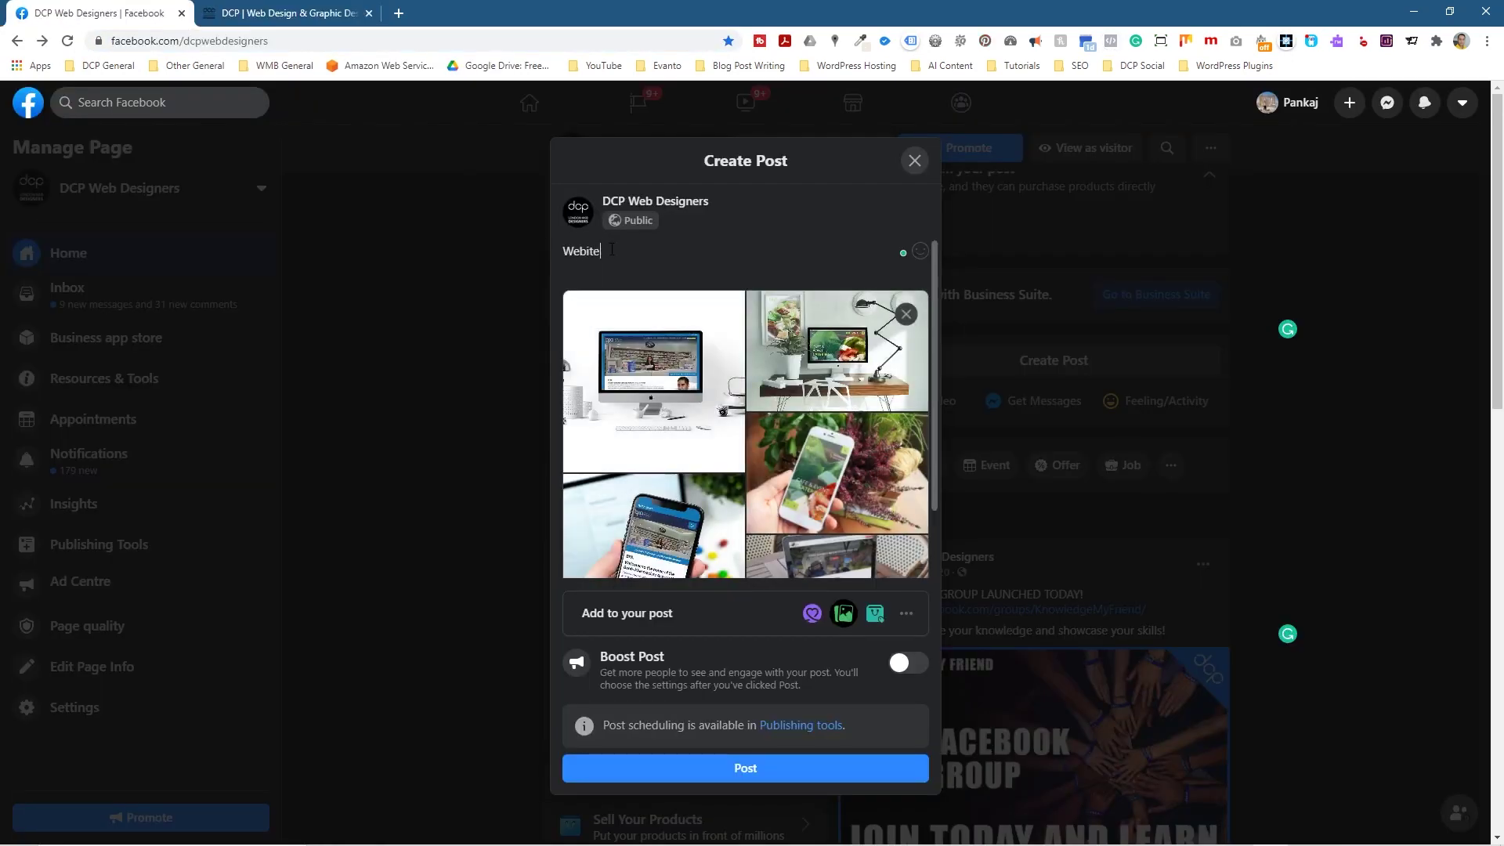
type("bstie Design")
Correct 'Webstie' to 'Website' and add the line 'Web Design from only £300.00+VAT'
right_click(584, 251)
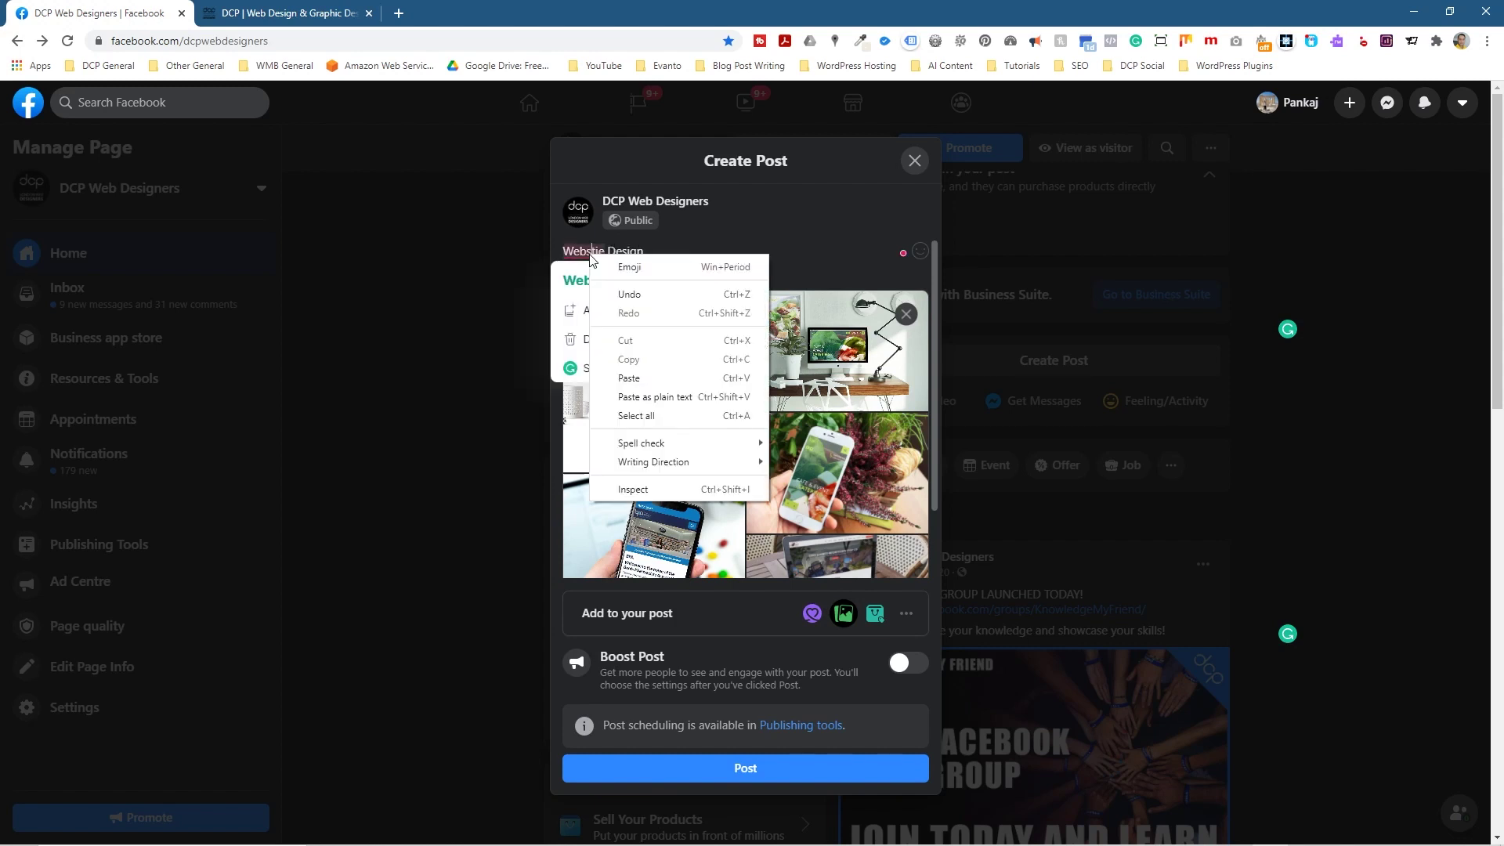
left_click(584, 251)
left_click(589, 275)
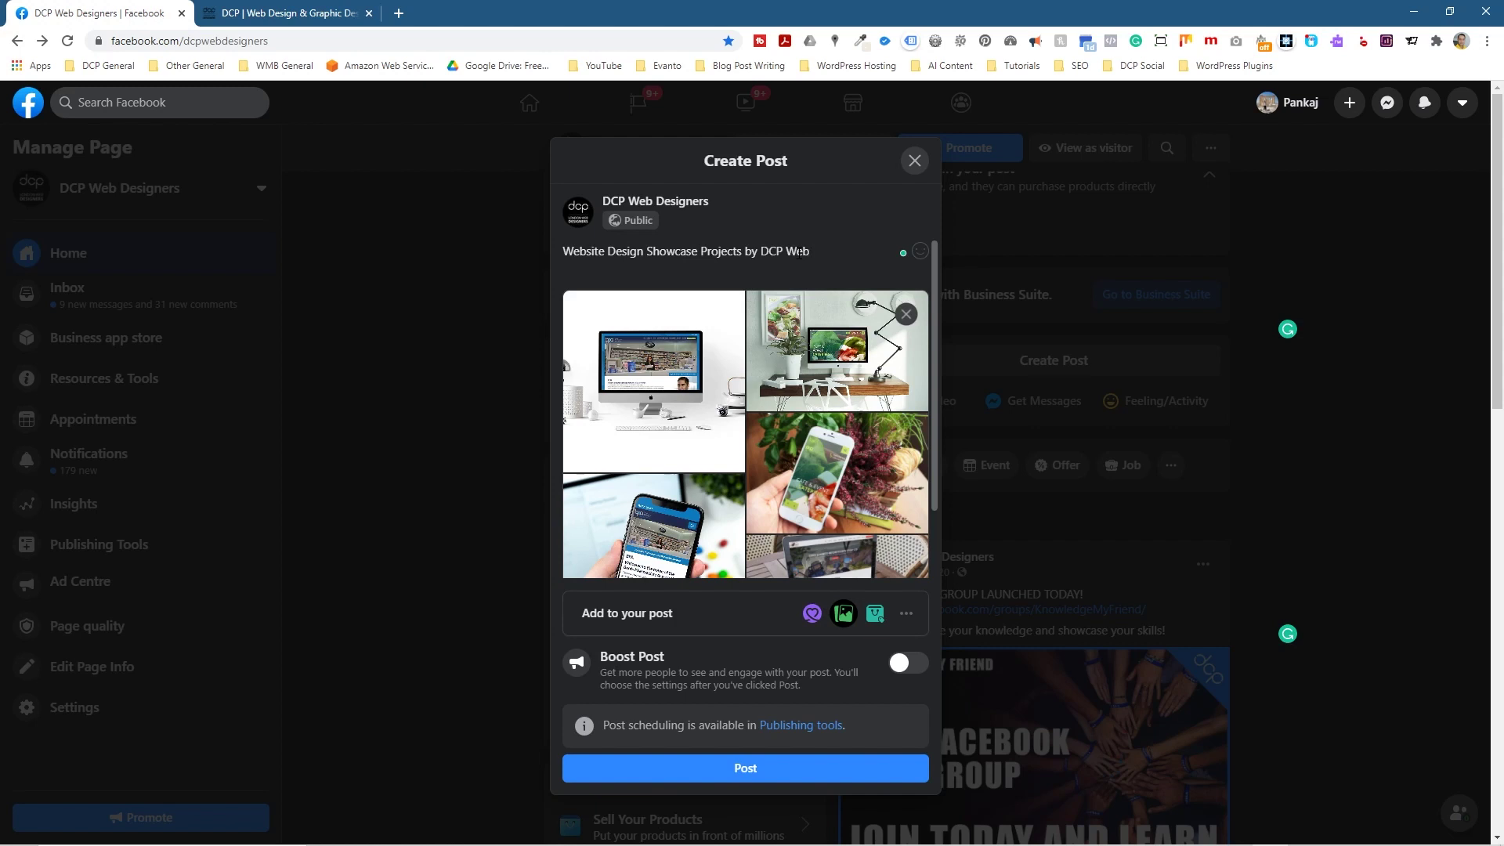
key("Return")
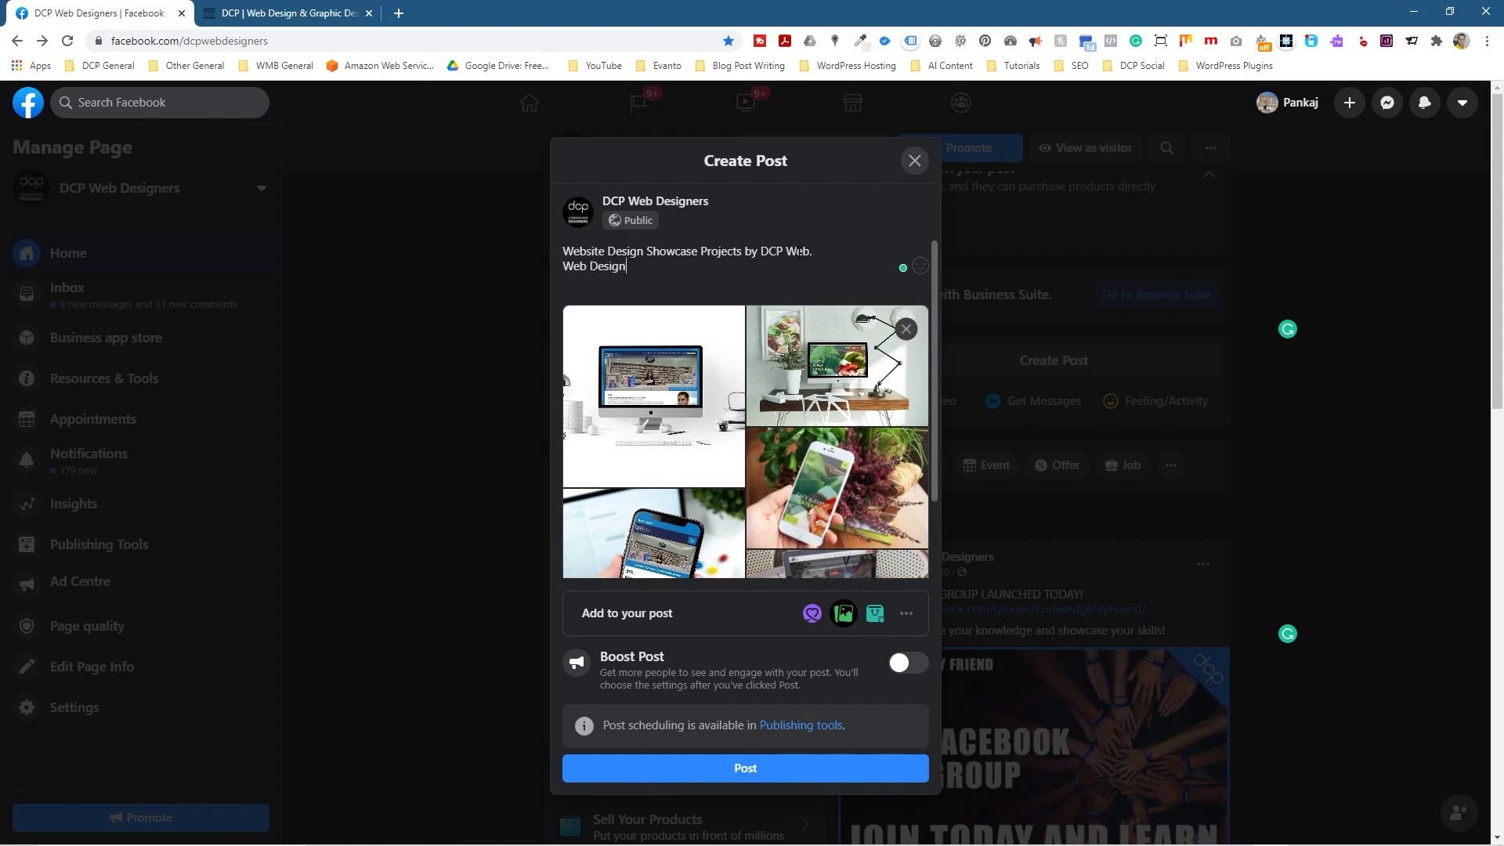
type("Web Design from only £300.00+VAYT")
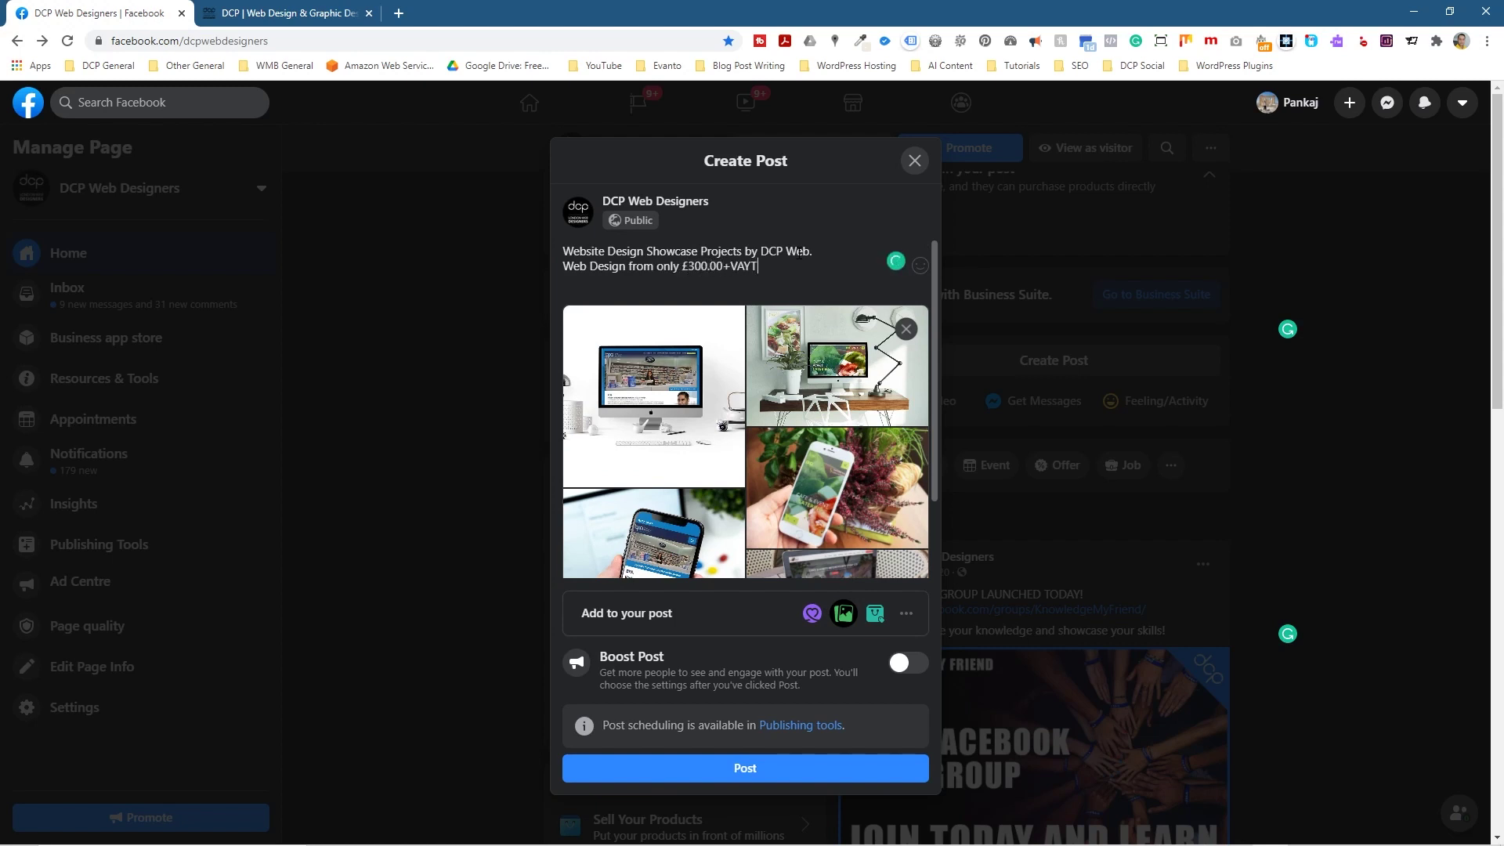
key("BackSpace")
Add a 'View More Example Wo…' line with the pasted portfolio page link
key("Return")
type("View More E")
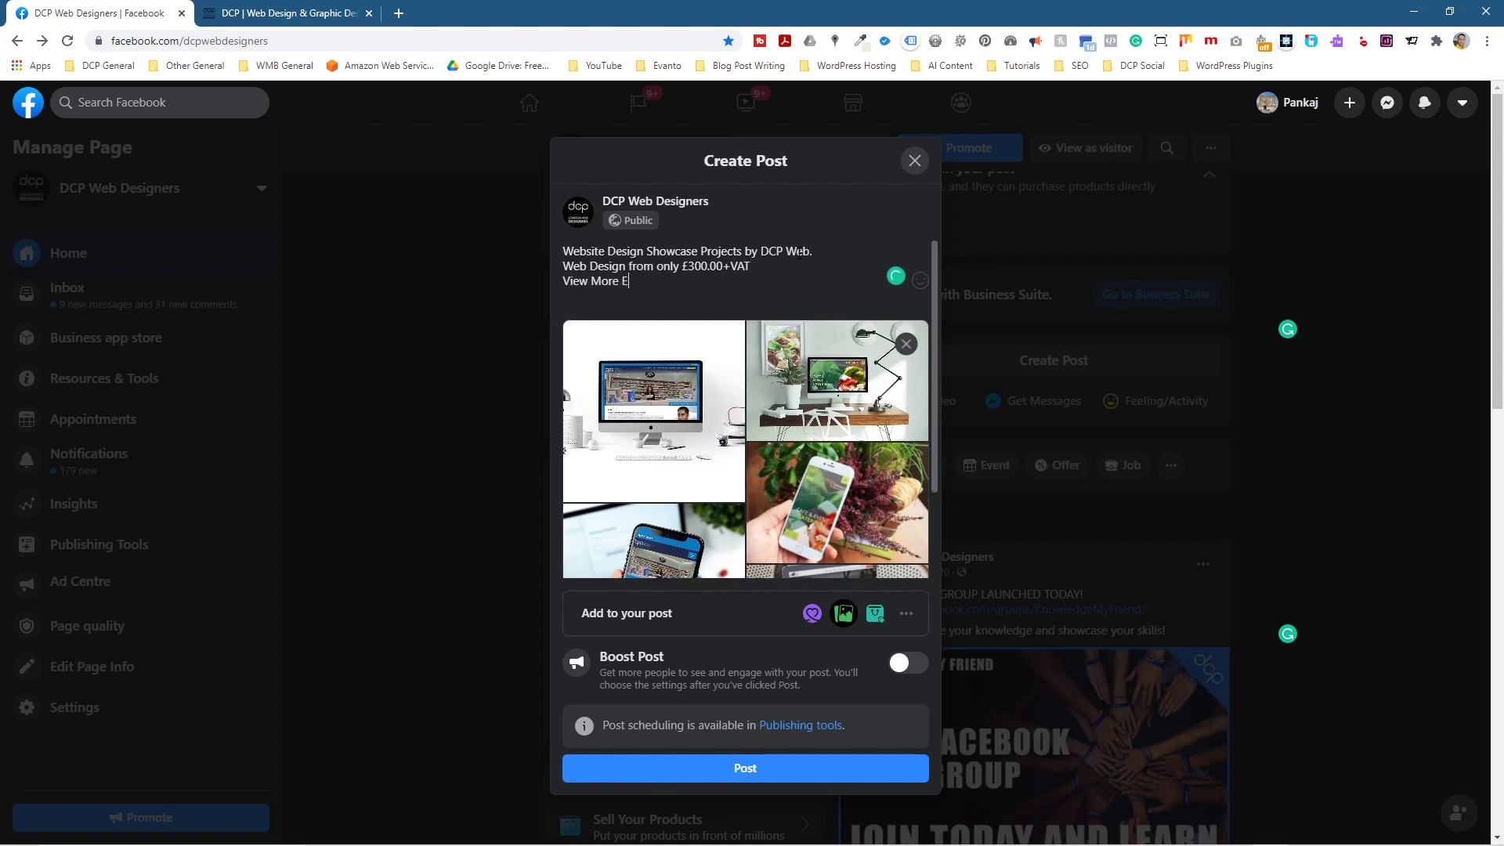
type("xample Wo")
key("BackSpace")
key("ctrl+v")
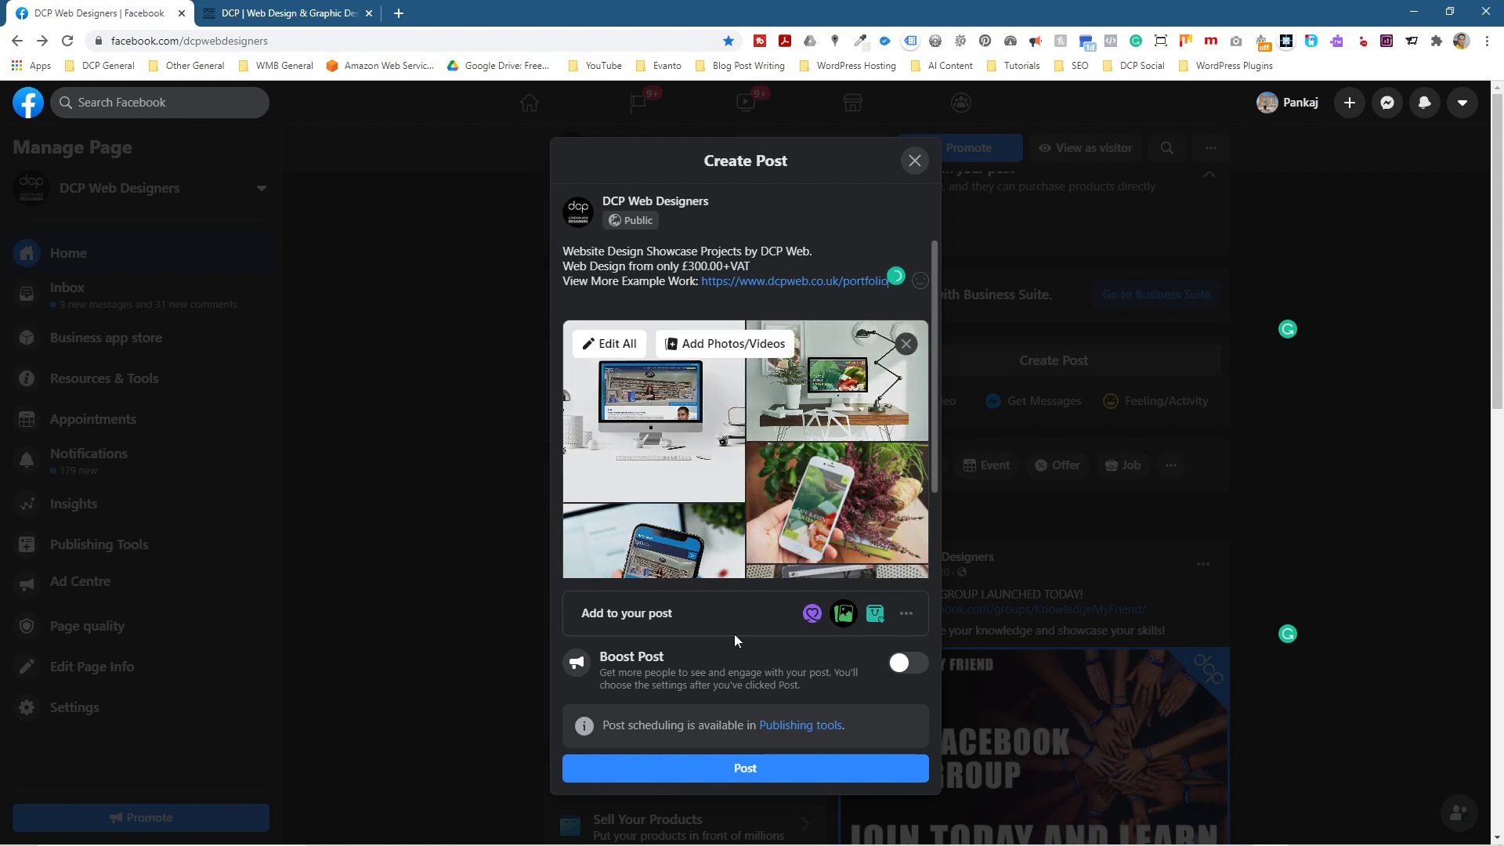
Publish the photo post and scroll to check it in the page feed
left_click(742, 771)
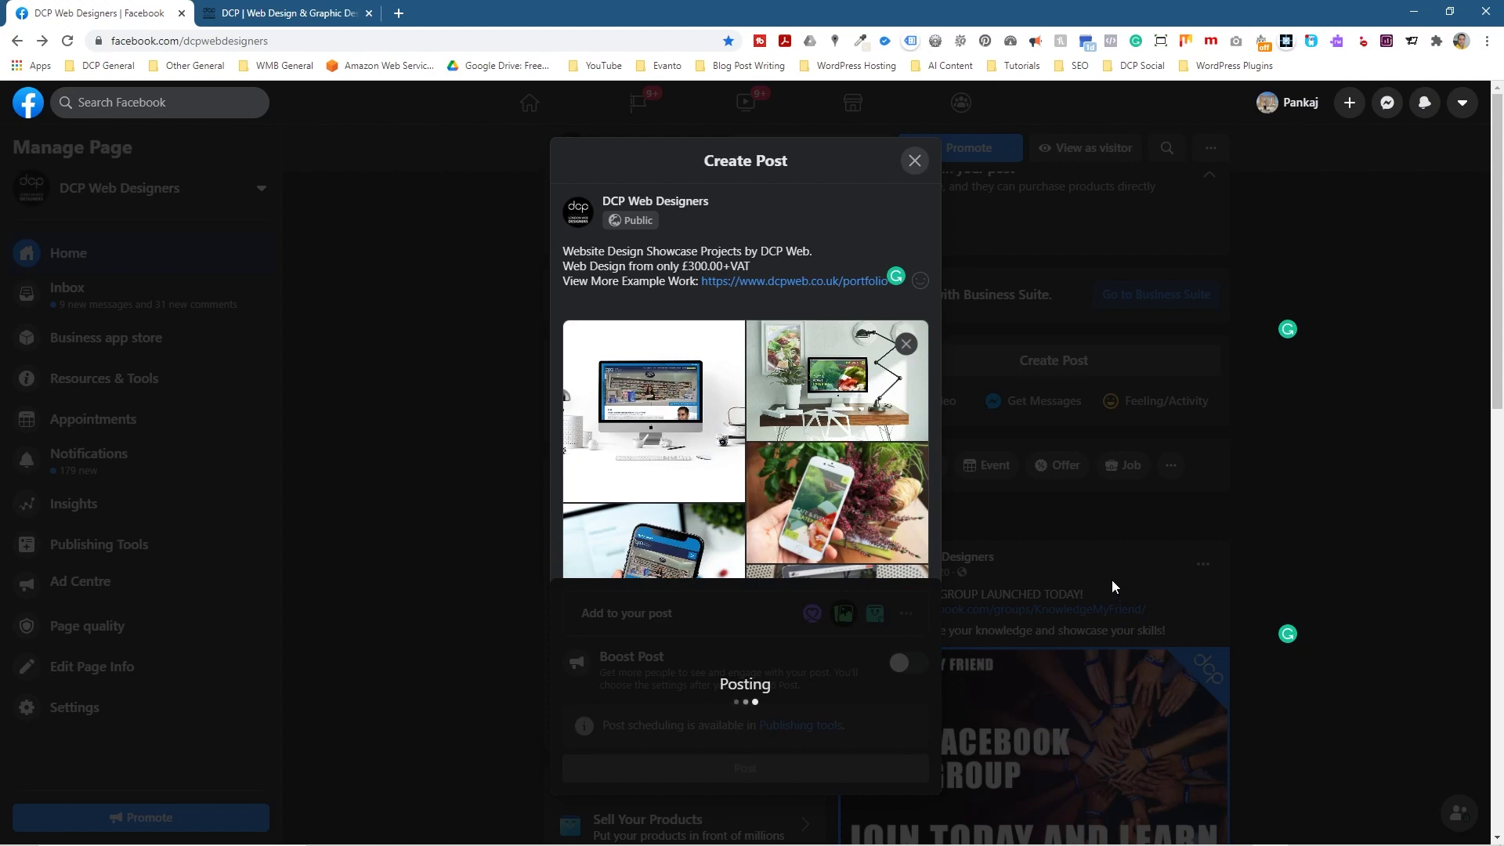
scroll(1111, 579, "down", 10)
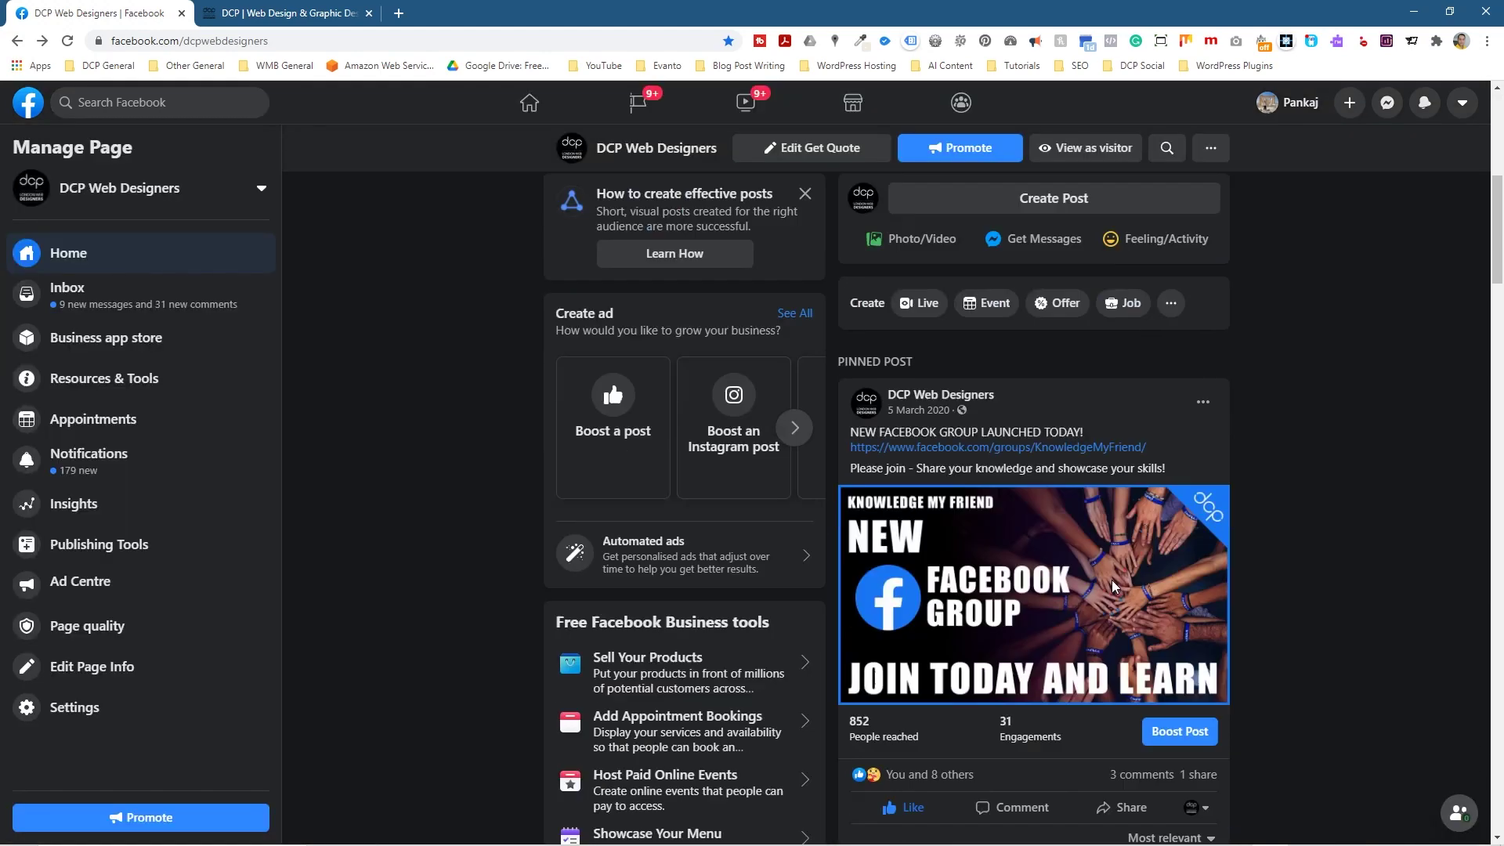
scroll(1031, 552, "down", 3)
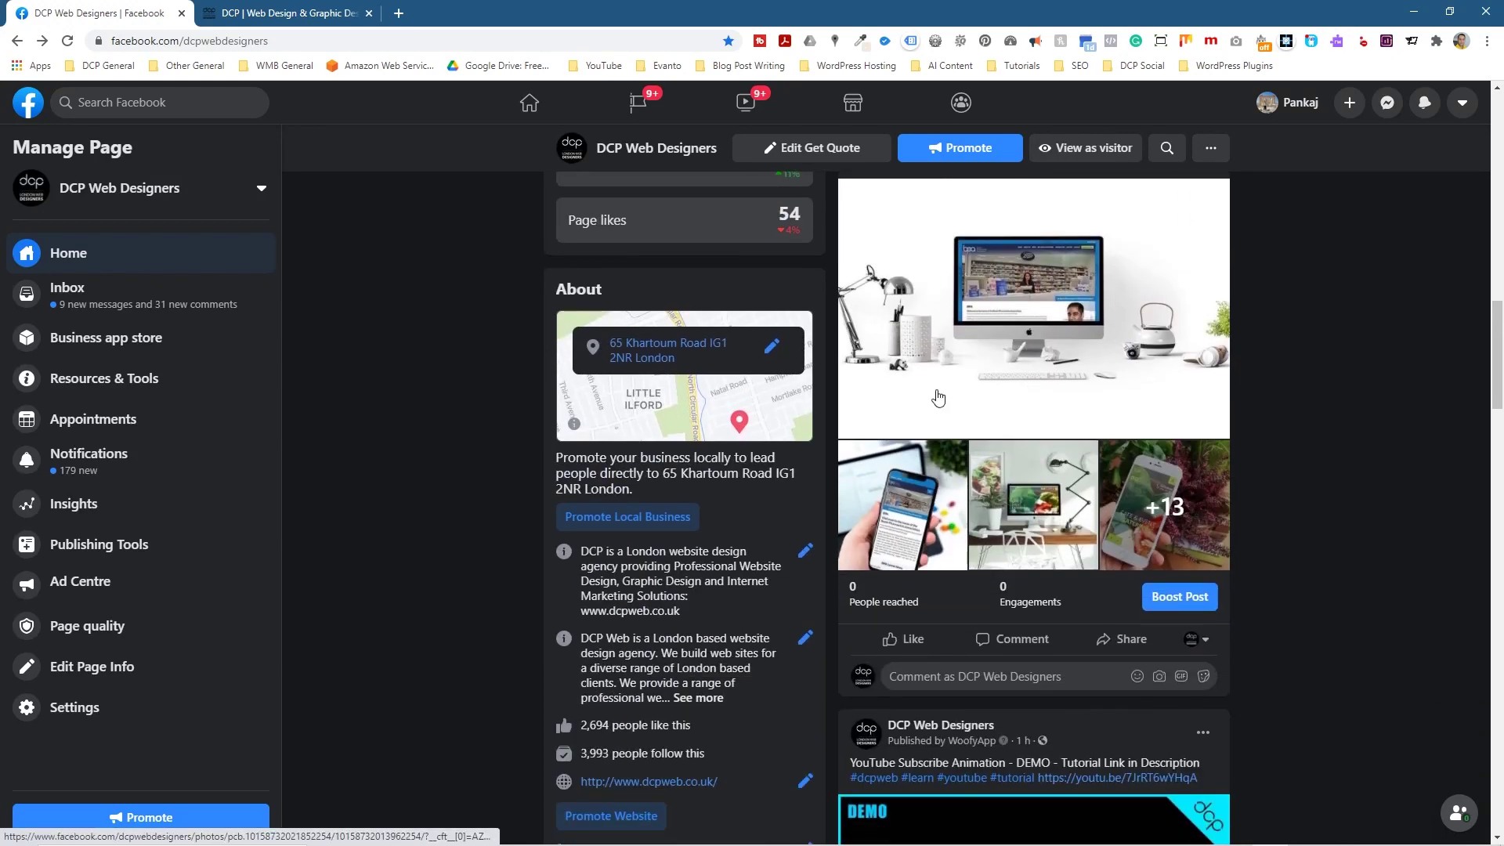
scroll(1034, 415, "up", 1)
Open the post's main photo, select its caption, view the post options, then close the viewer
left_click(1033, 415)
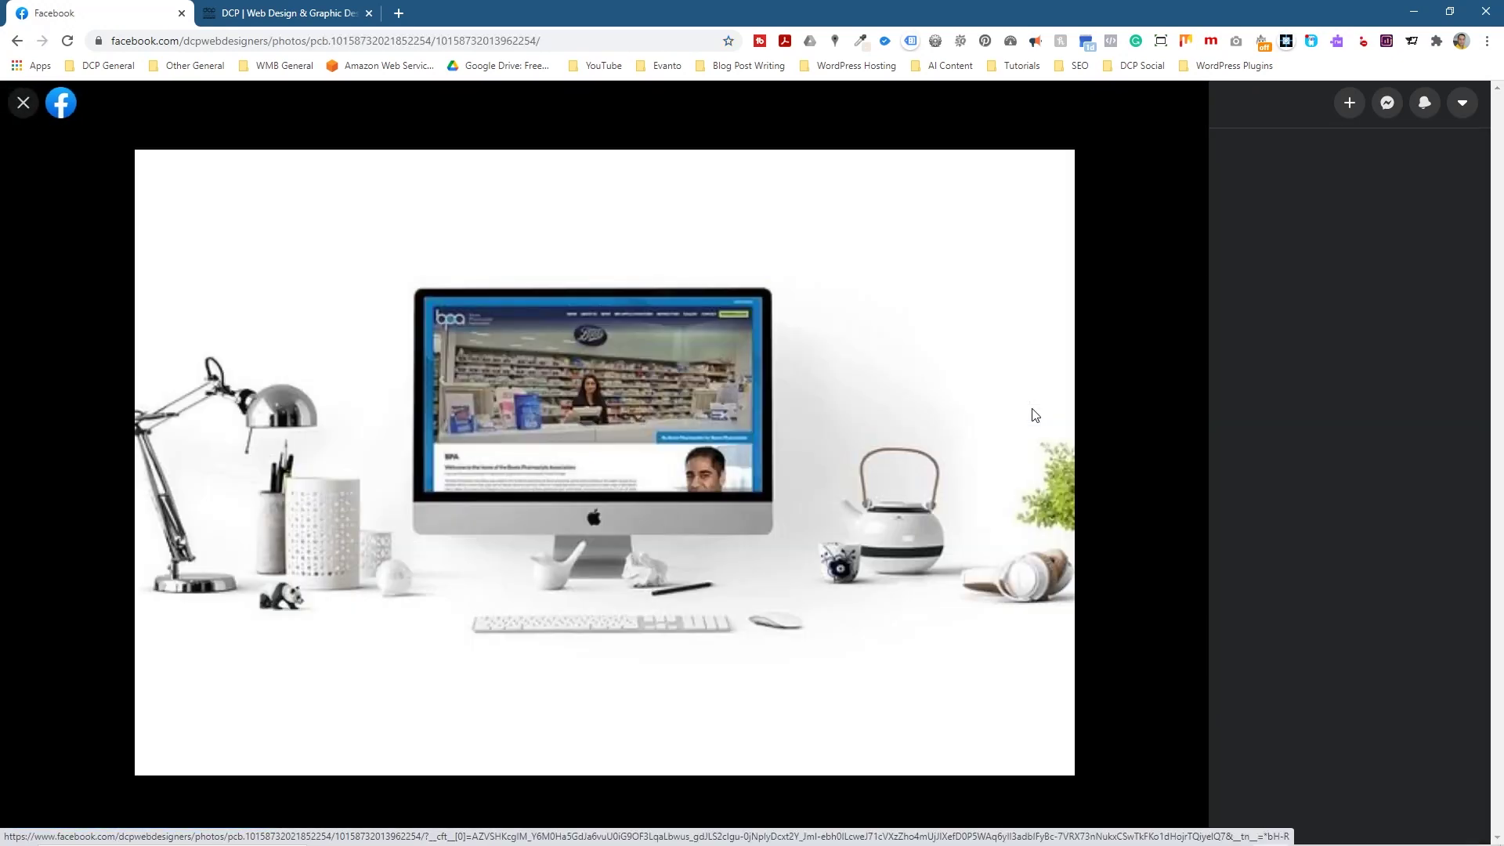
left_click_drag(1230, 184, 1355, 185)
left_click(1461, 160)
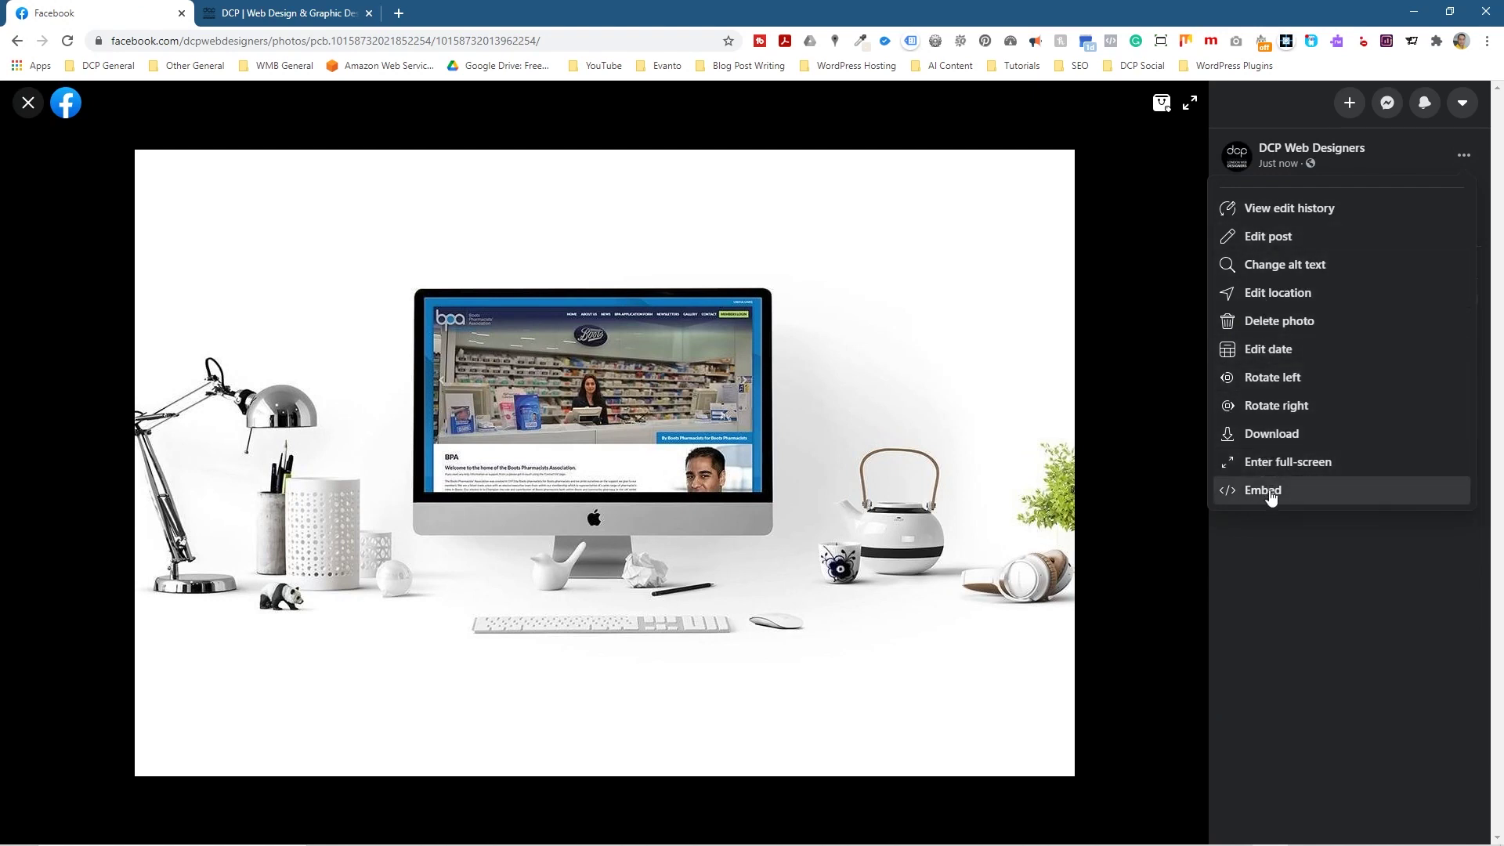
key("Escape")
key("Escape")
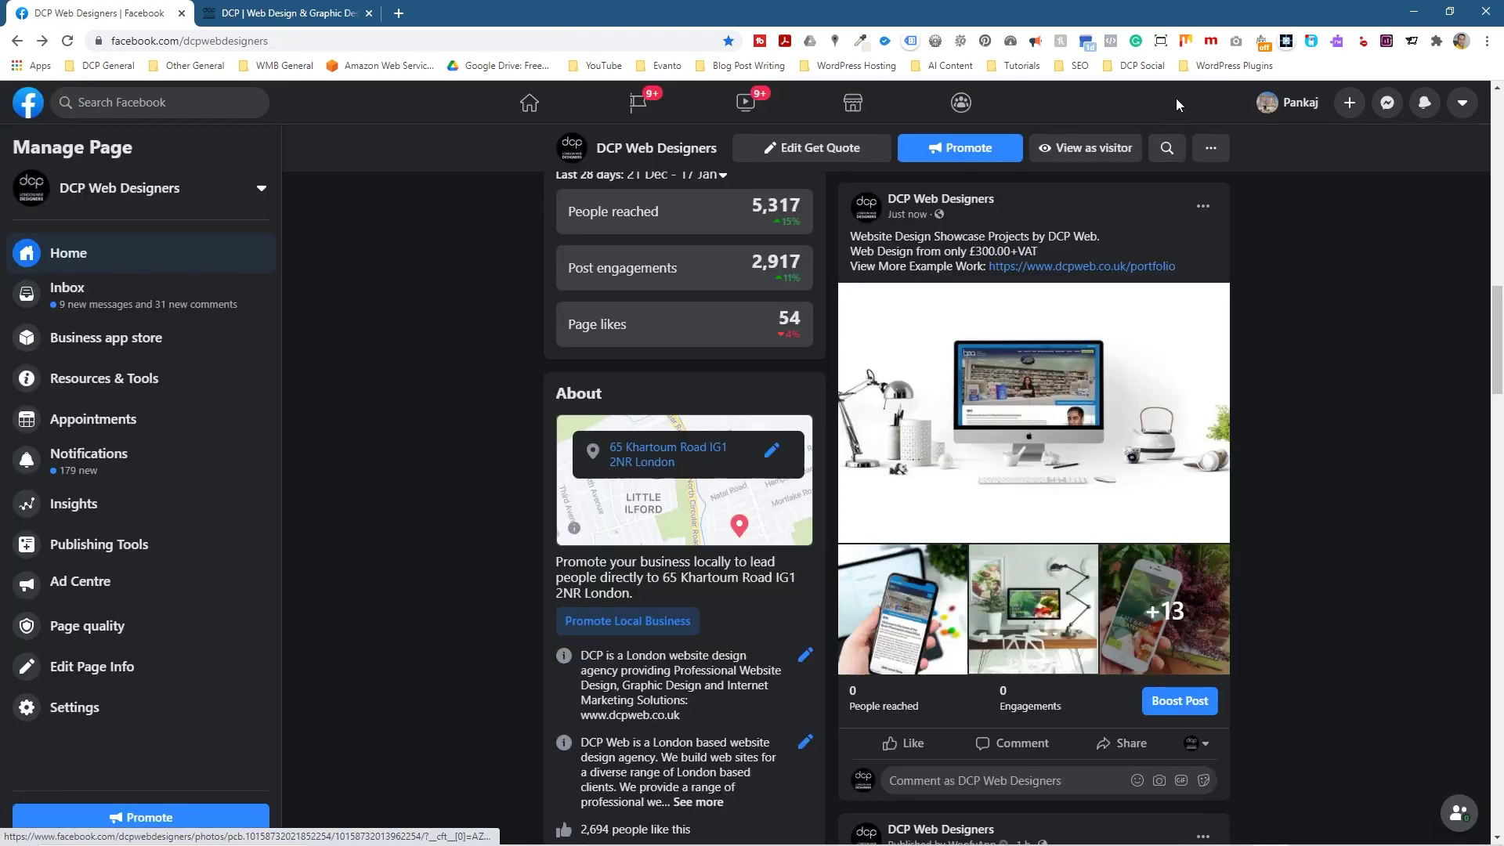
Reopen the main photo and browse seven photos in full screen before exiting full screen
left_click(1135, 336)
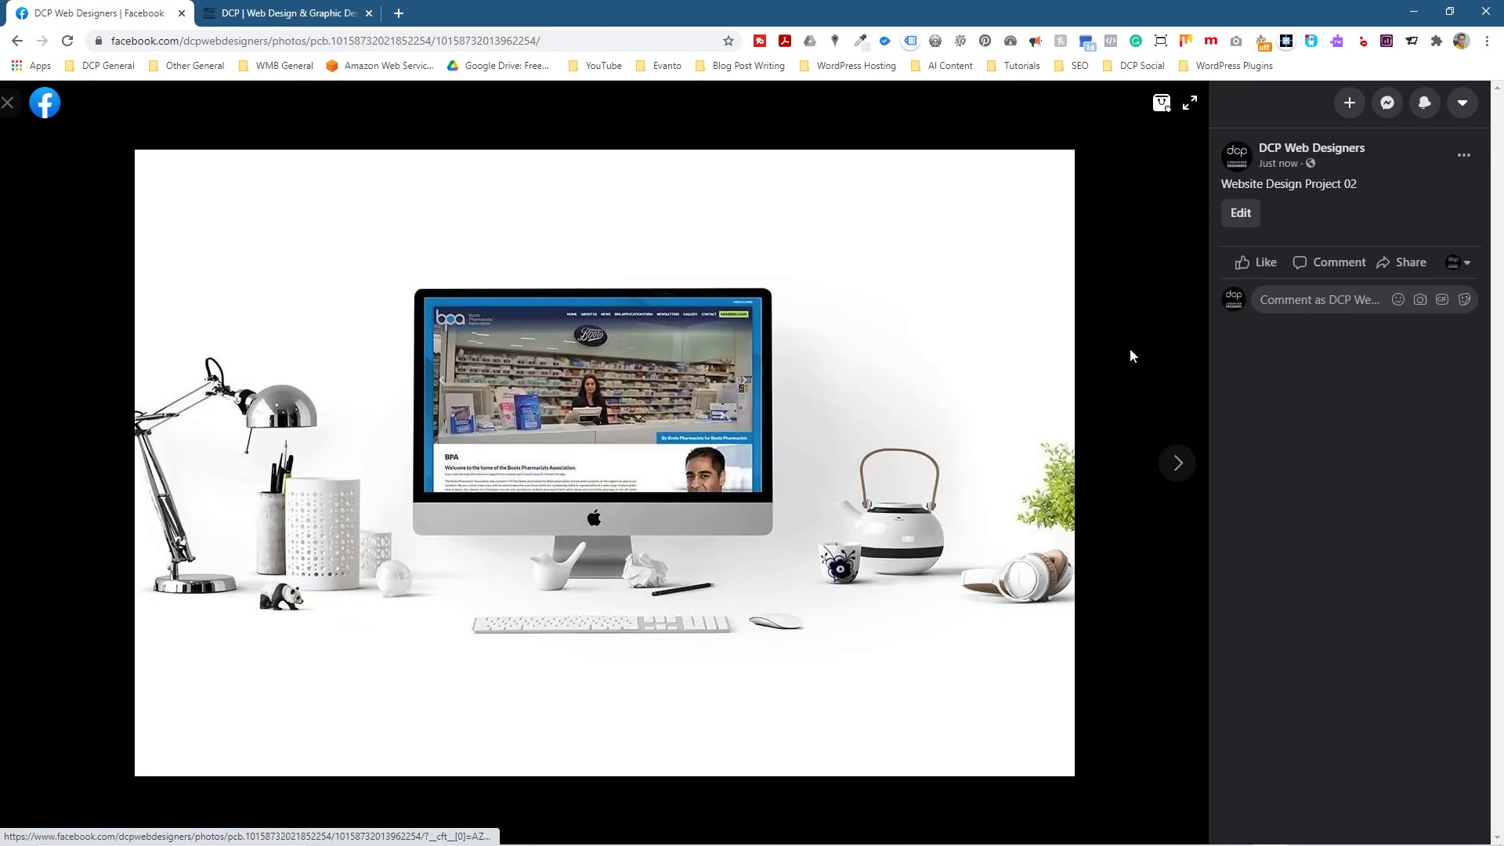
left_click(1189, 104)
left_click(1167, 431)
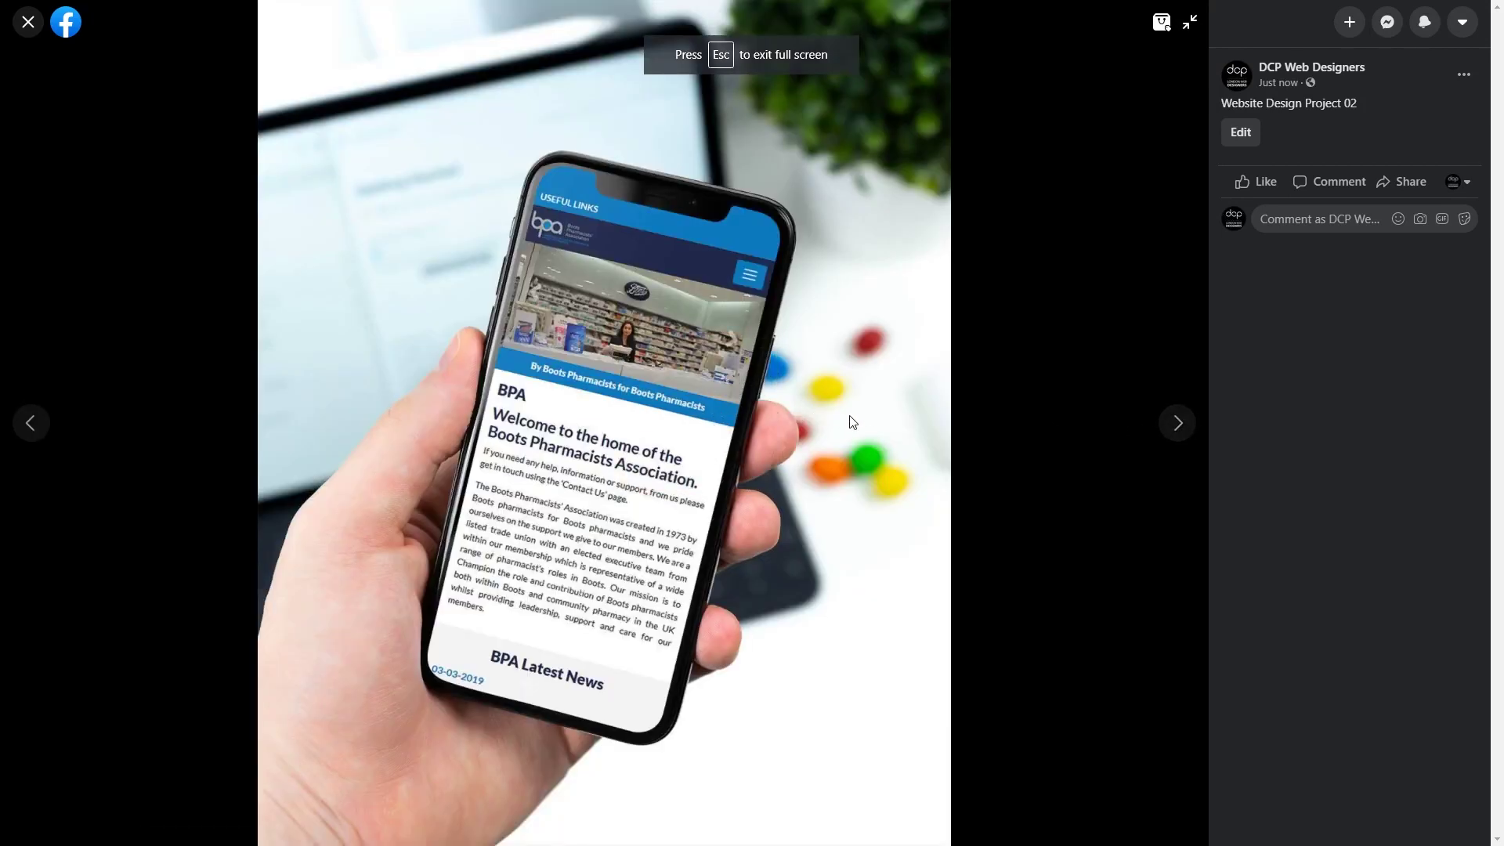
left_click(1171, 425)
left_click(1175, 426)
left_click(1175, 426)
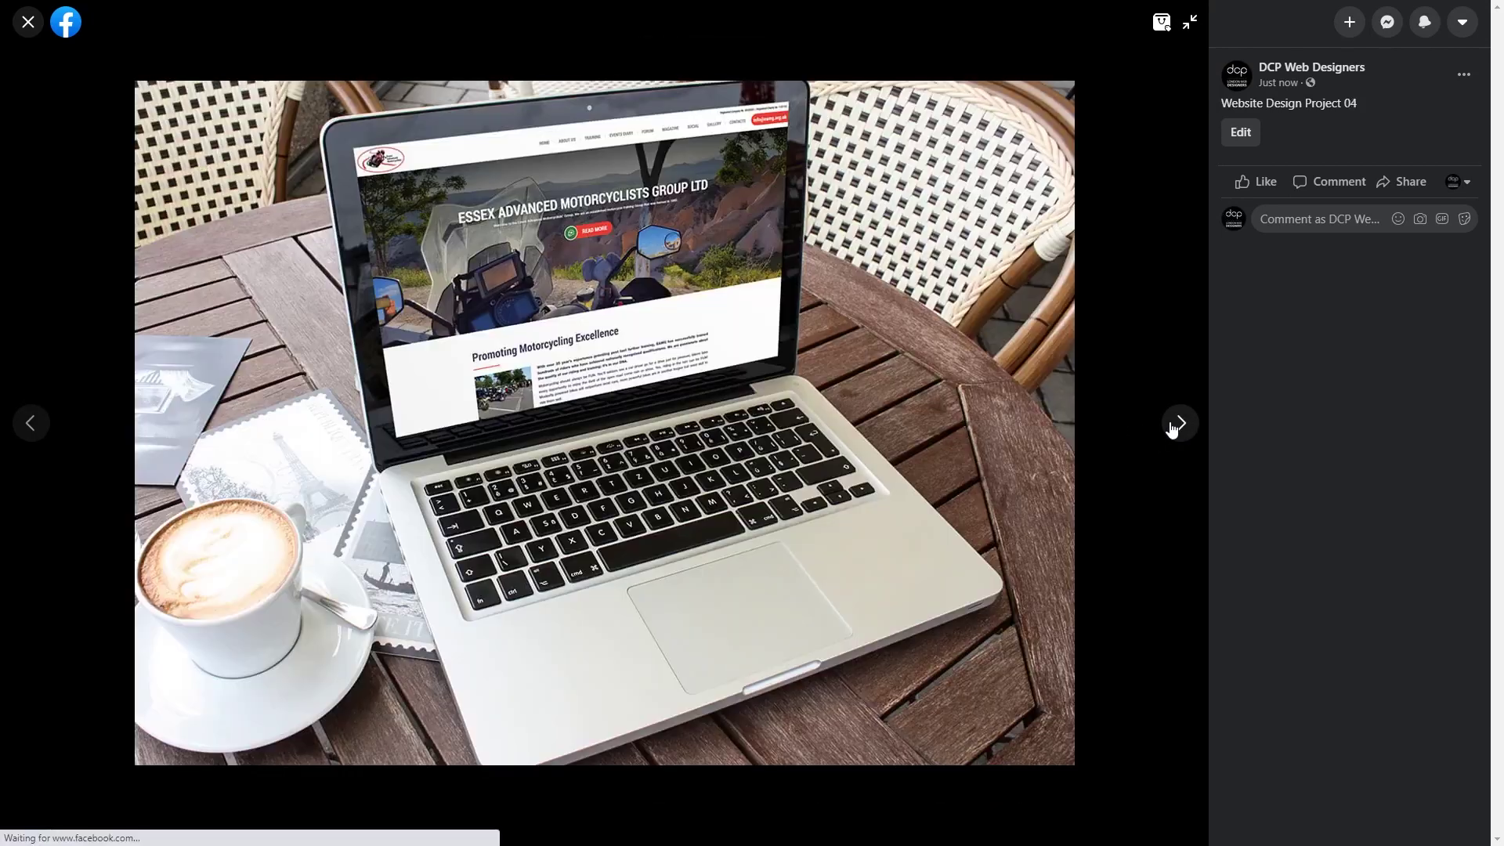
left_click(1173, 427)
left_click(1172, 427)
left_click(1172, 428)
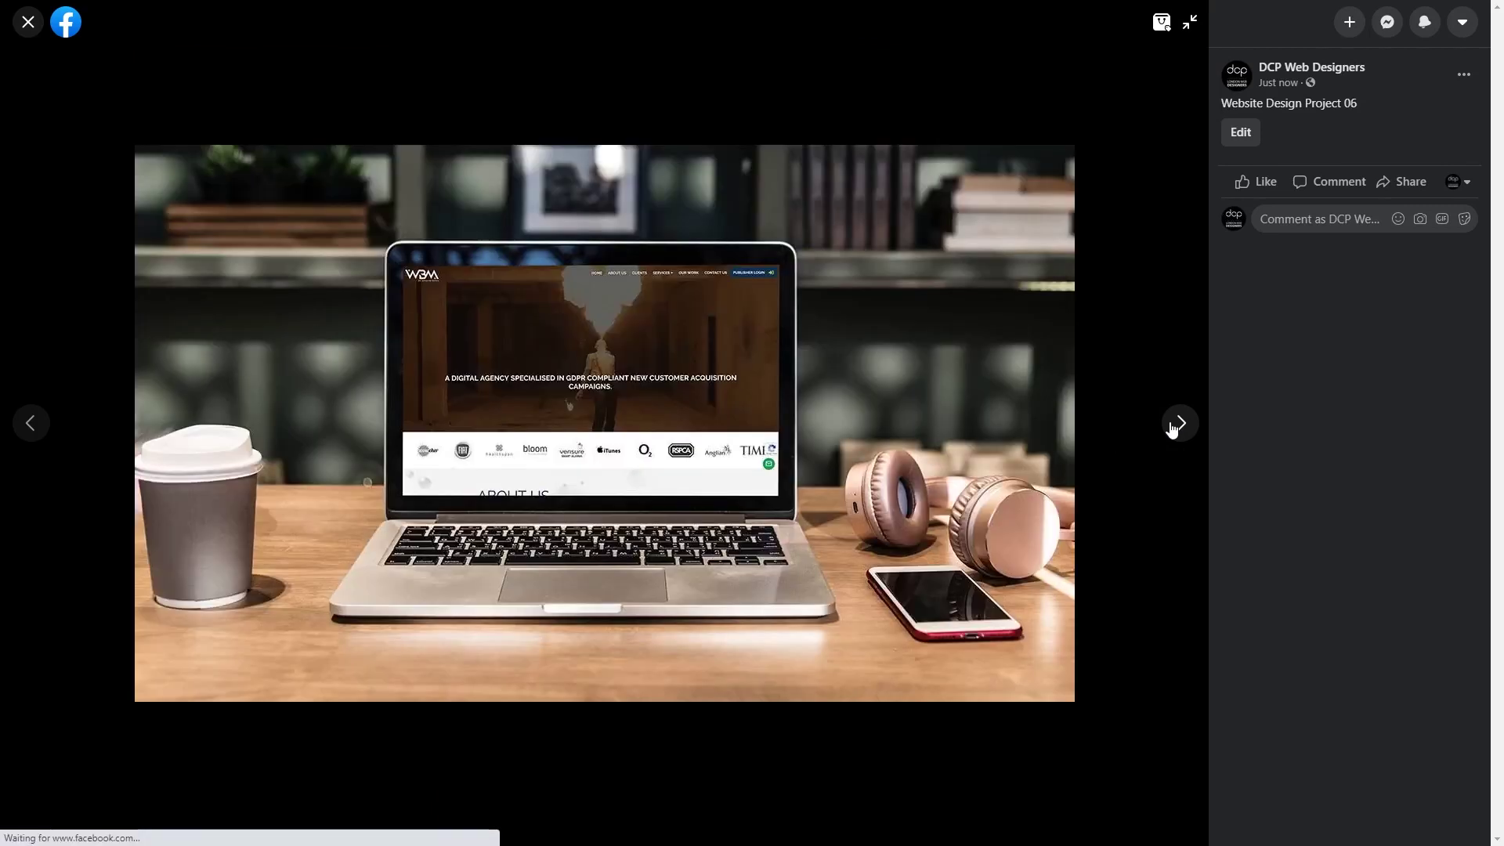
left_click(1186, 23)
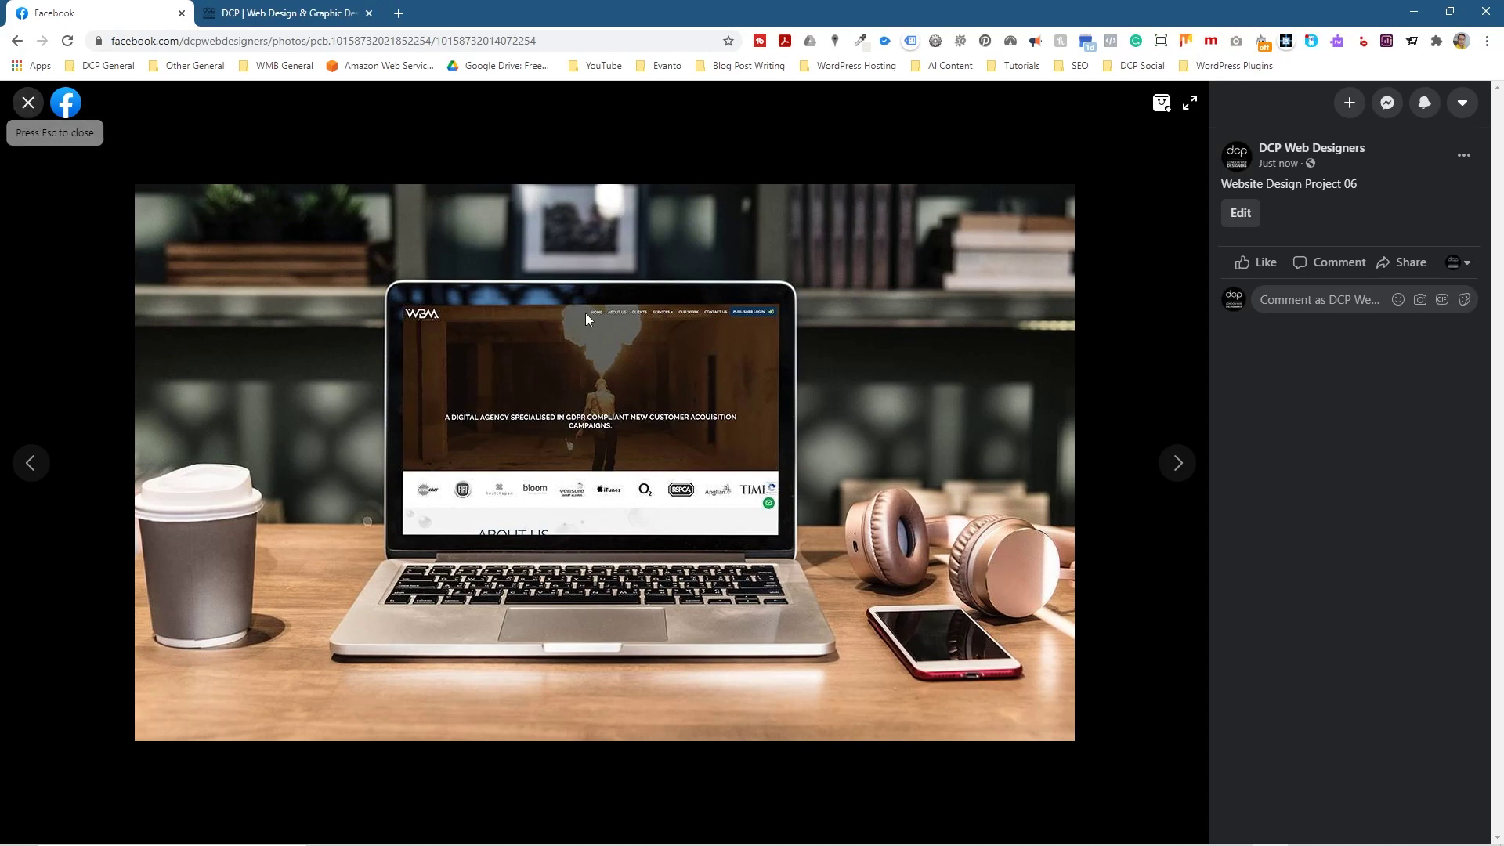
Step through the photos from Project 01 to Project 08, then close the photo viewer
left_click(1179, 462)
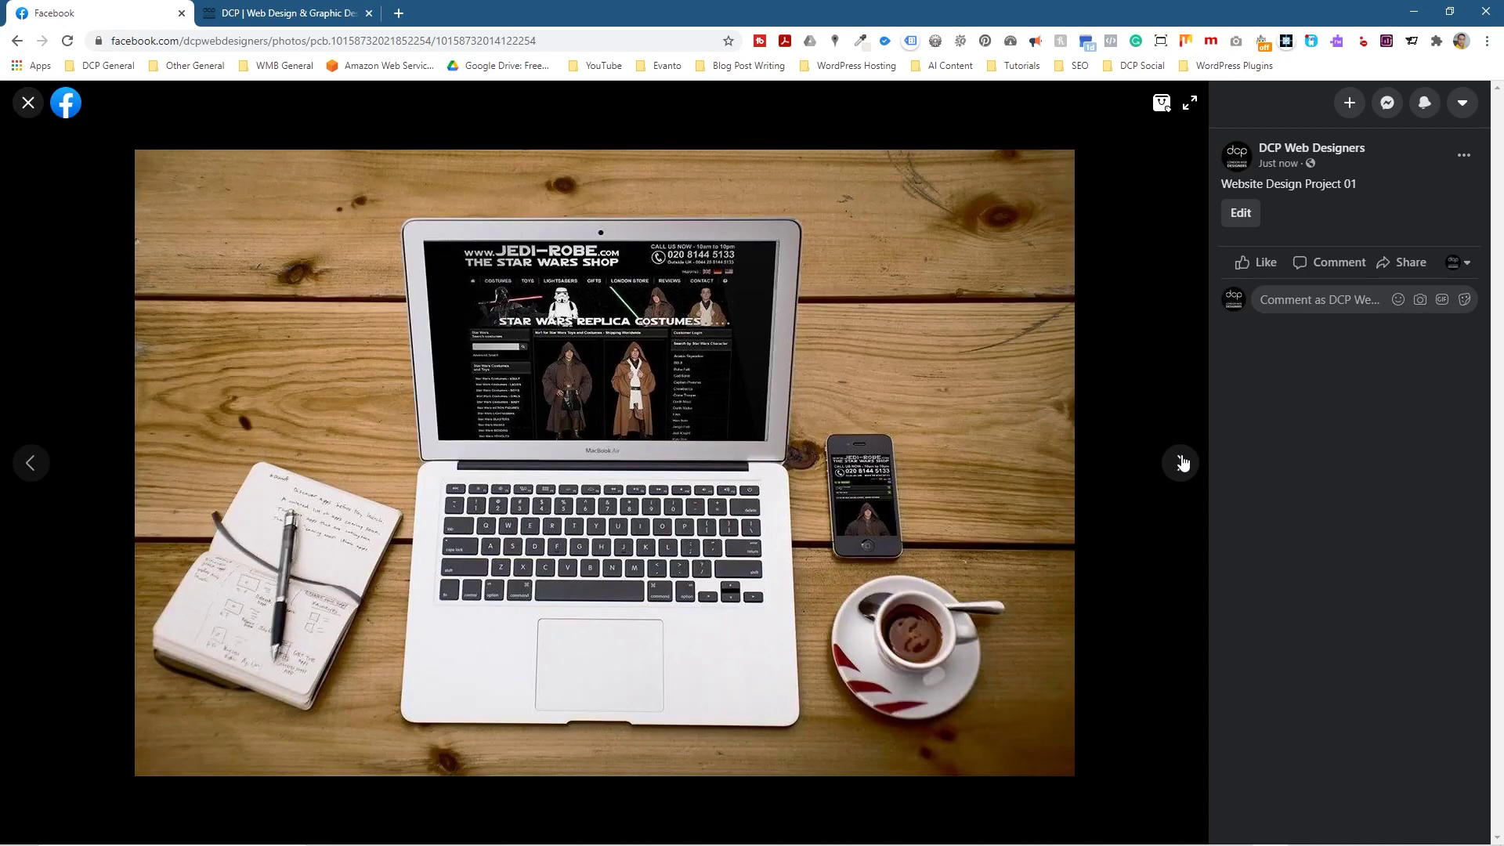
left_click(1180, 462)
left_click(1180, 462)
left_click(1180, 462)
left_click(1180, 462)
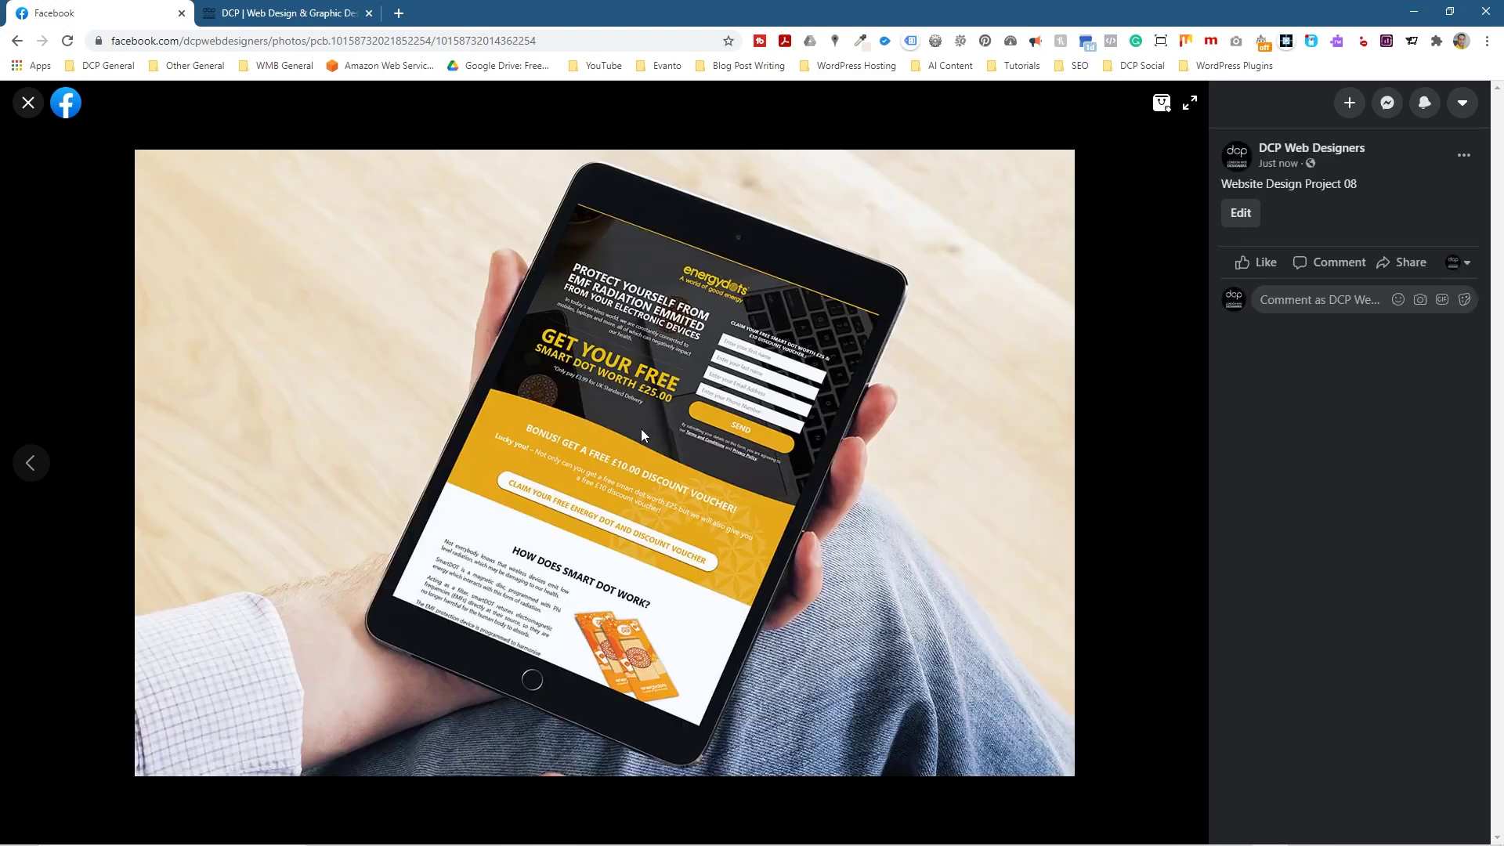
left_click(27, 102)
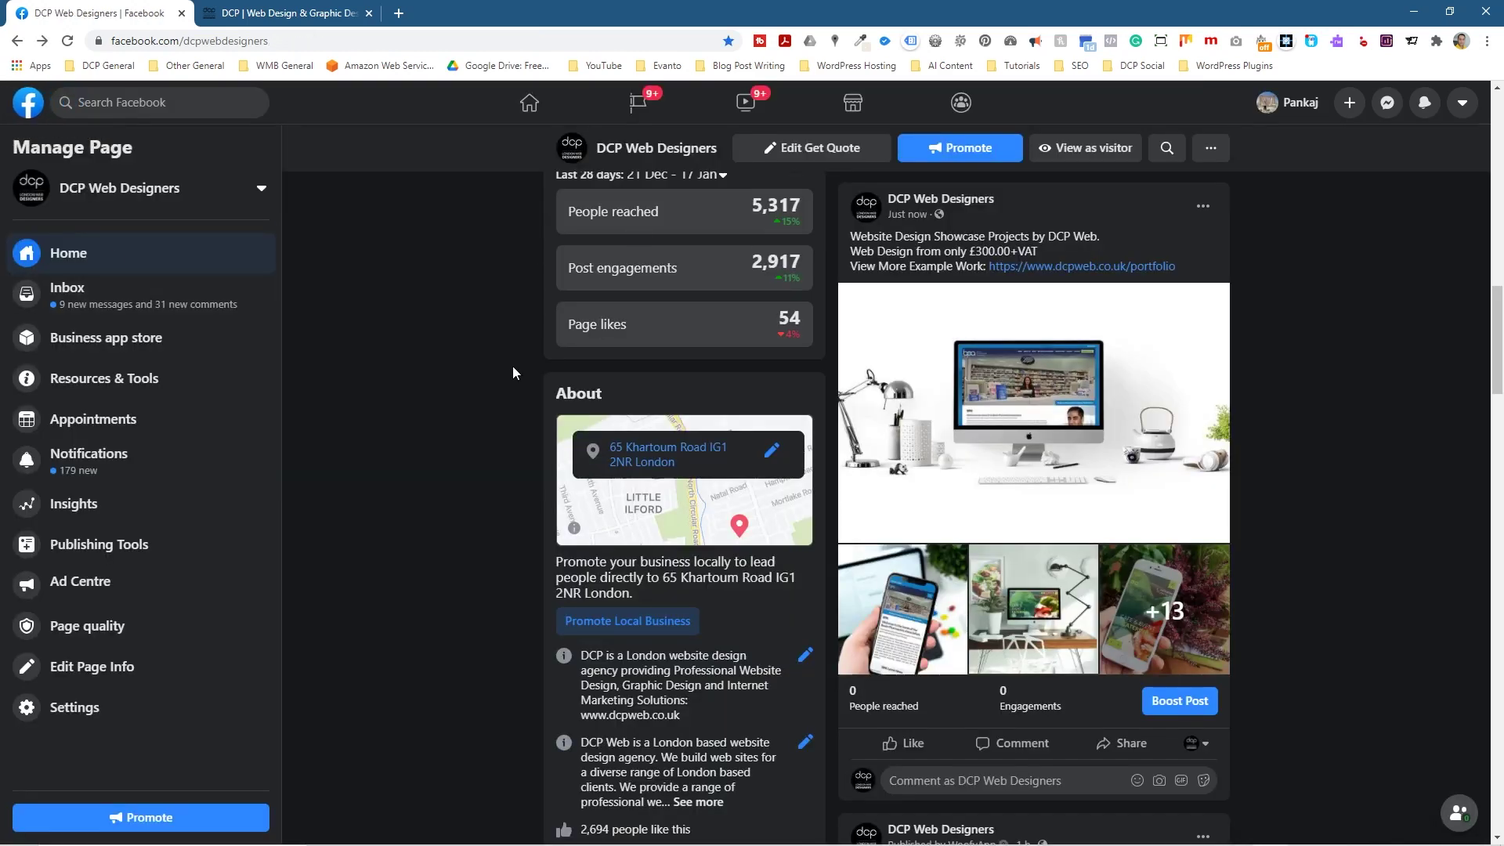
Start editing the portfolio post and review the full list of captioned photos
left_click(1203, 208)
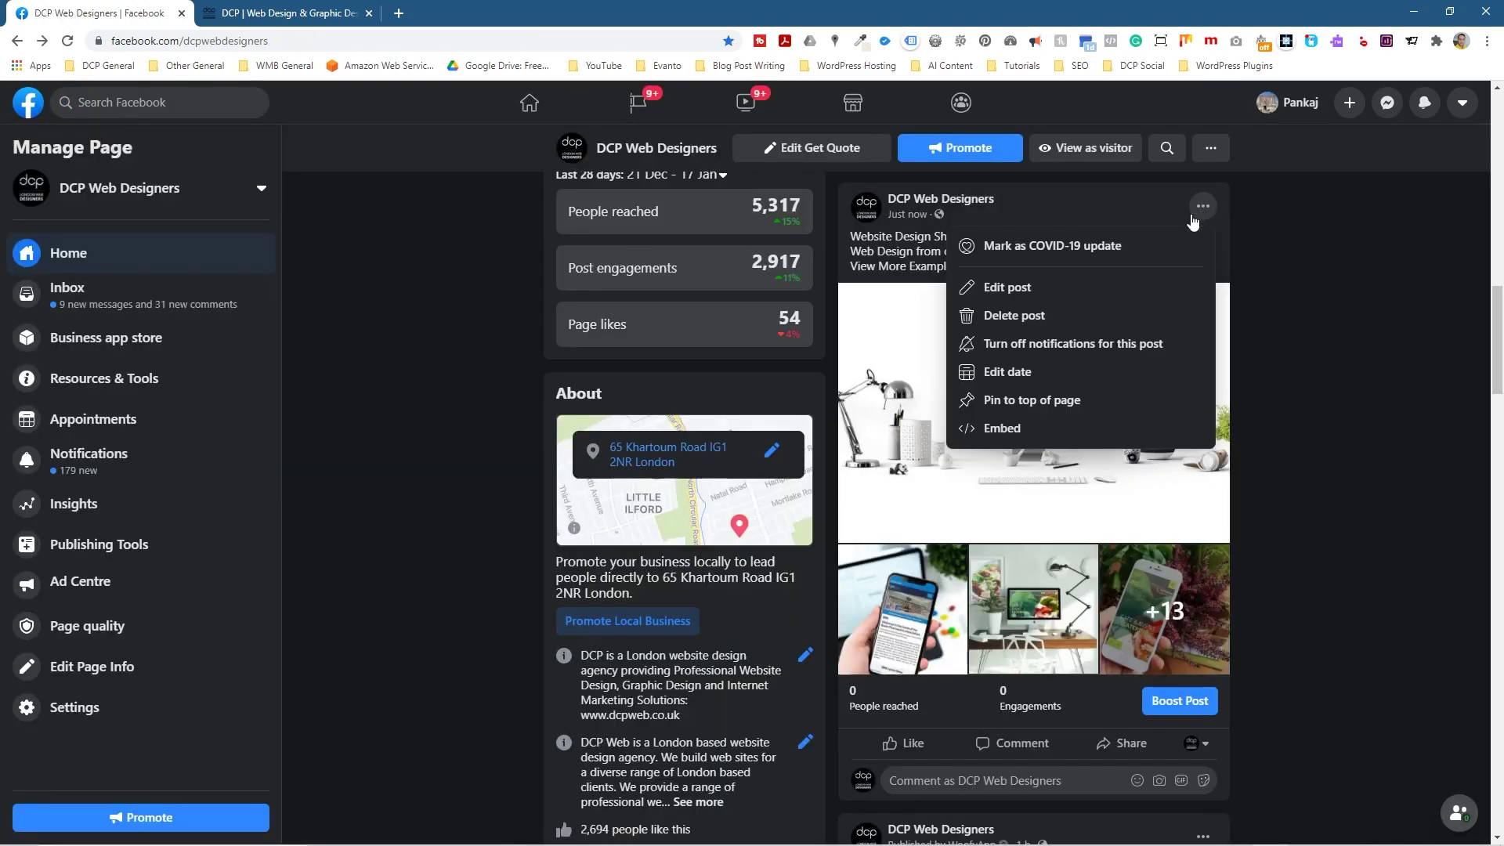
left_click(1008, 289)
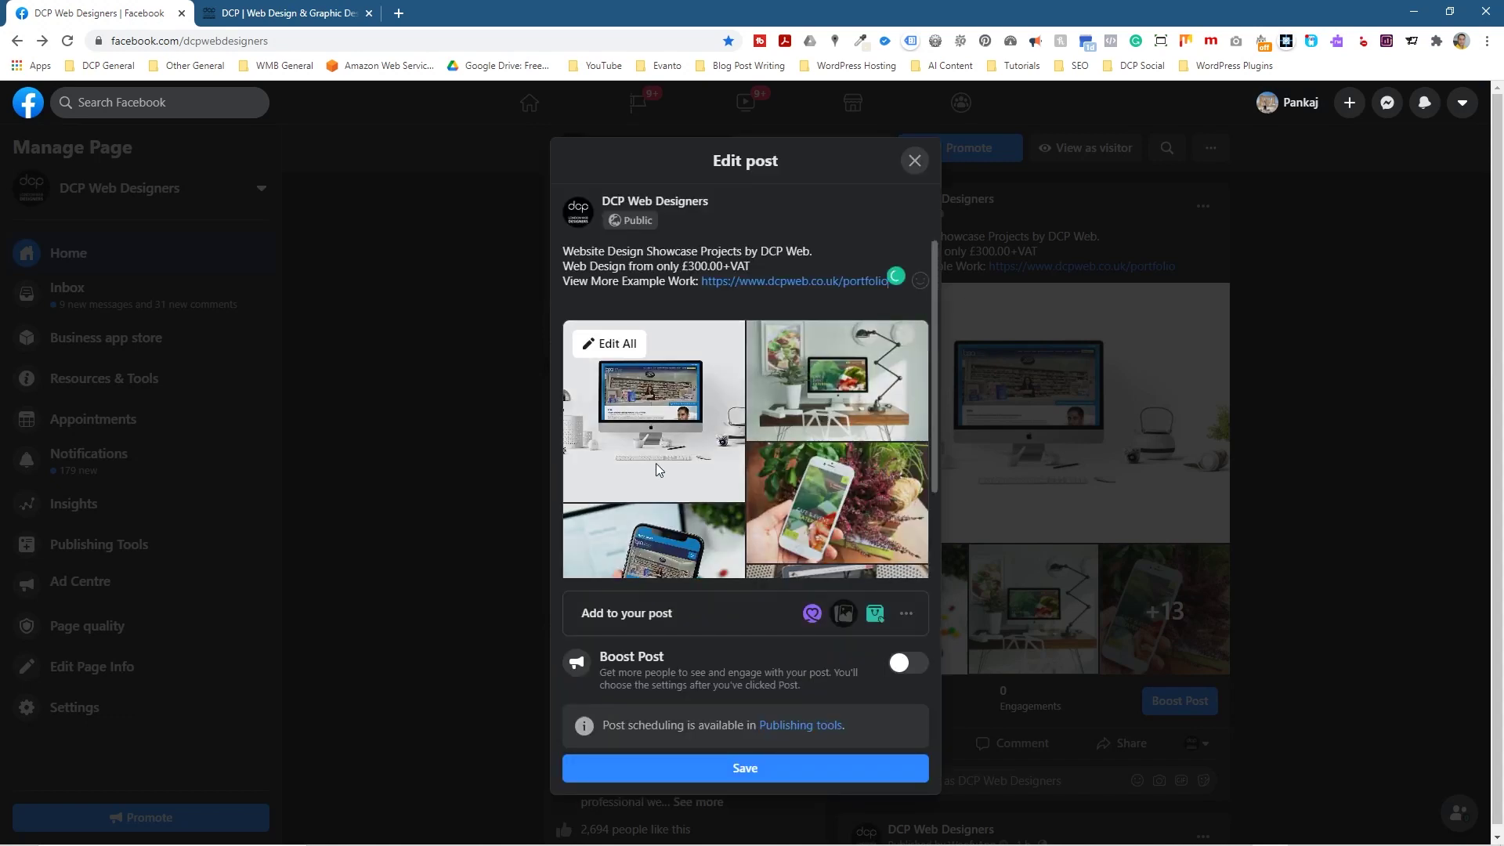
mouse_move(616, 351)
left_click(615, 350)
scroll(738, 429, "down", 10)
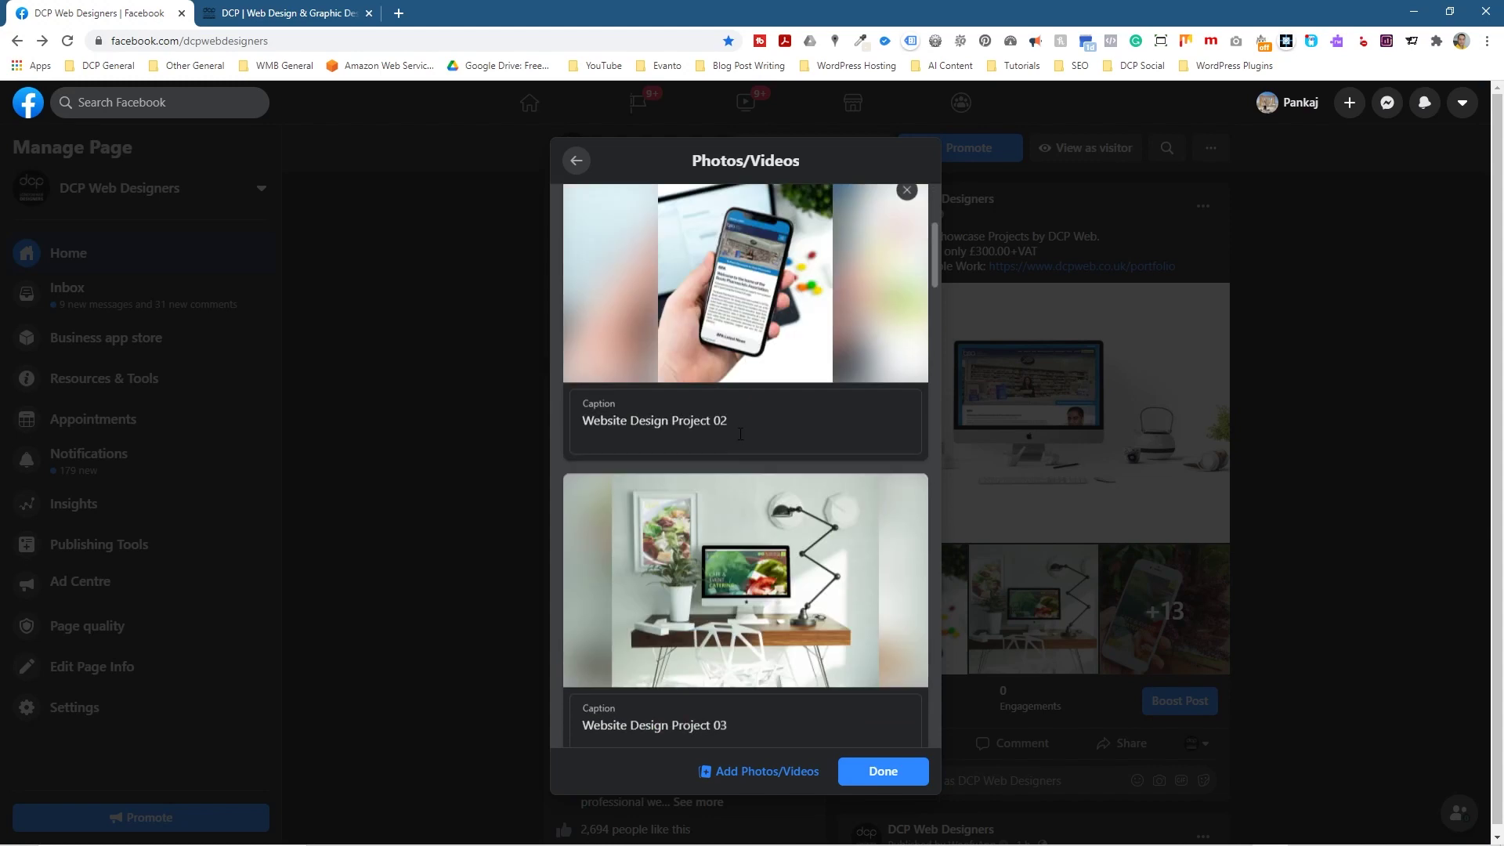
scroll(739, 429, "down", 6)
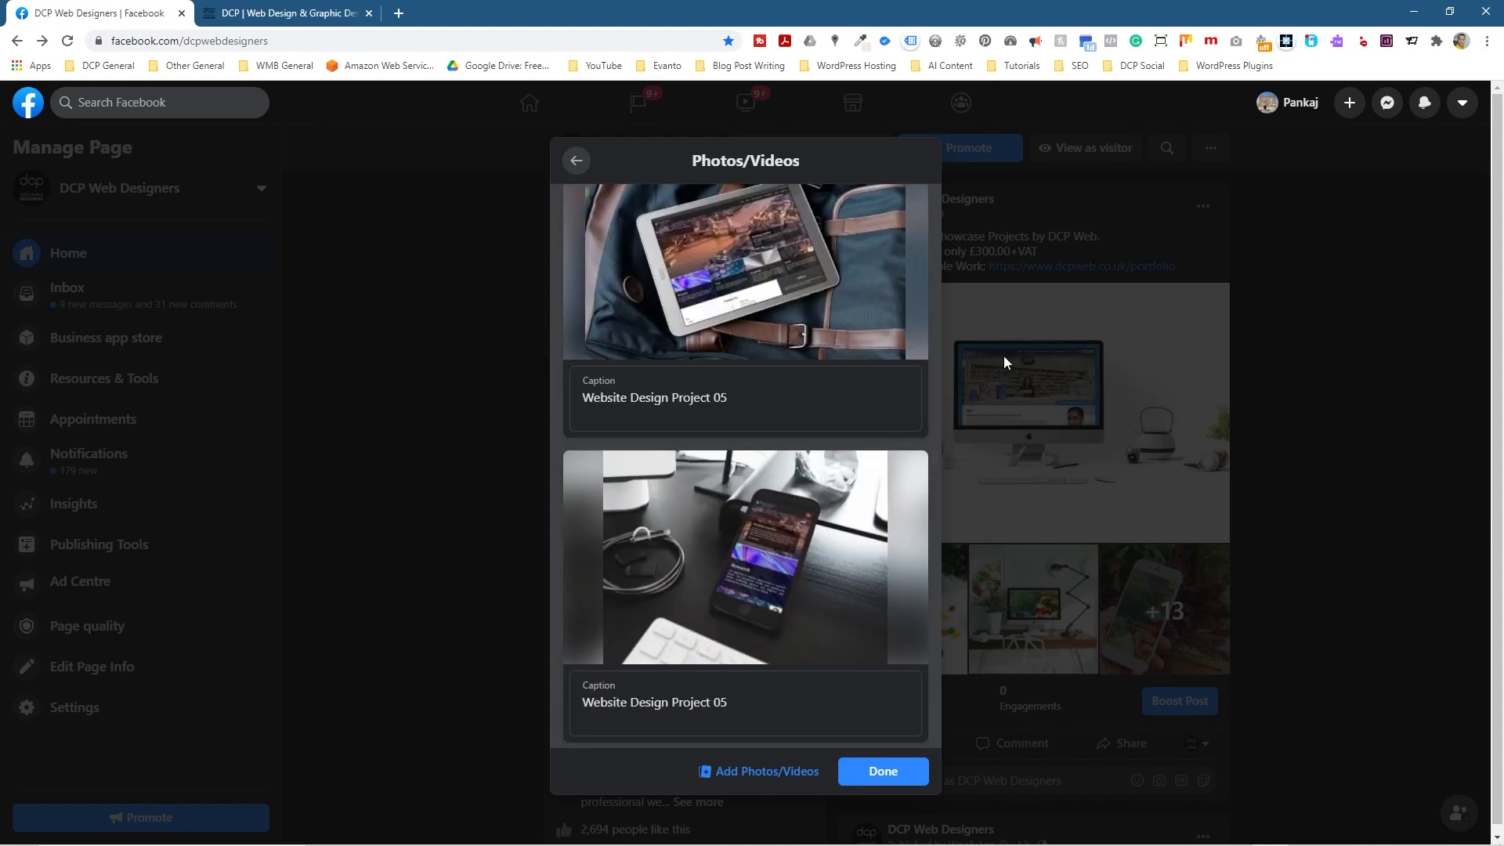
scroll(845, 374, "up", 15)
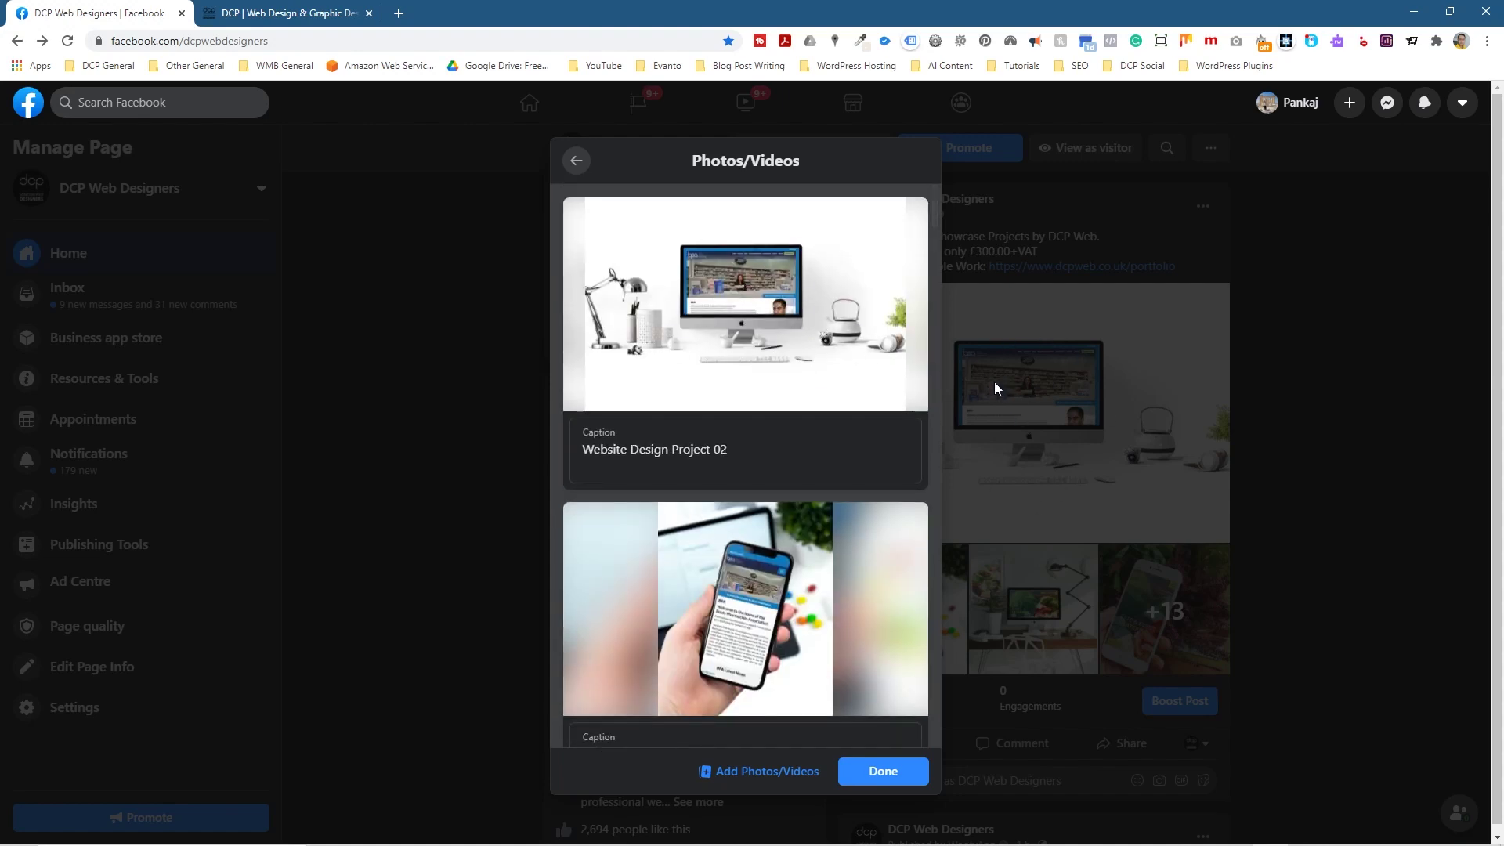
scroll(715, 458, "down", 15)
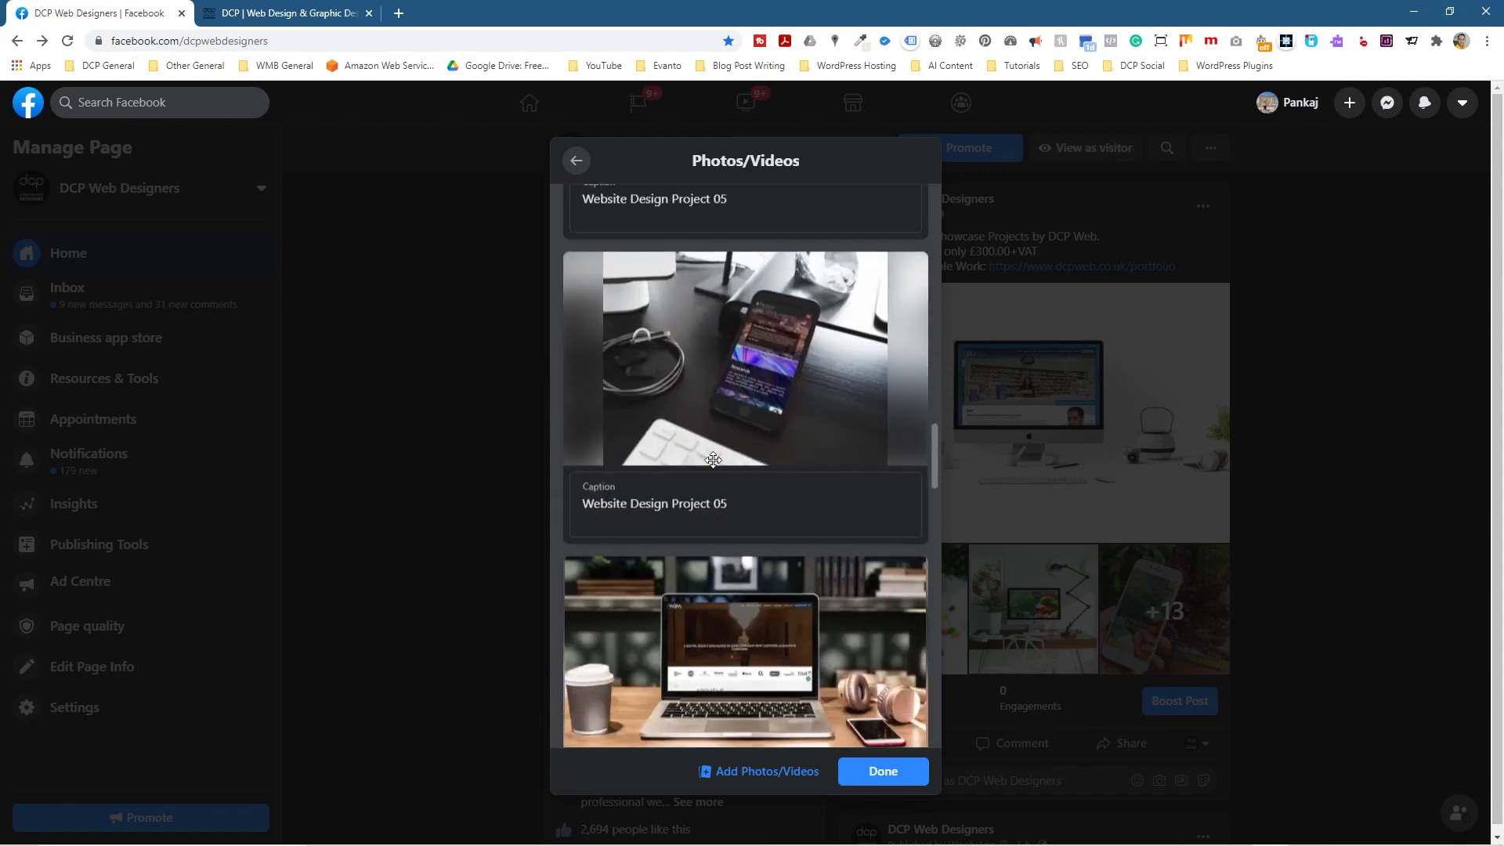
scroll(711, 459, "down", 3)
scroll(721, 344, "down", 2)
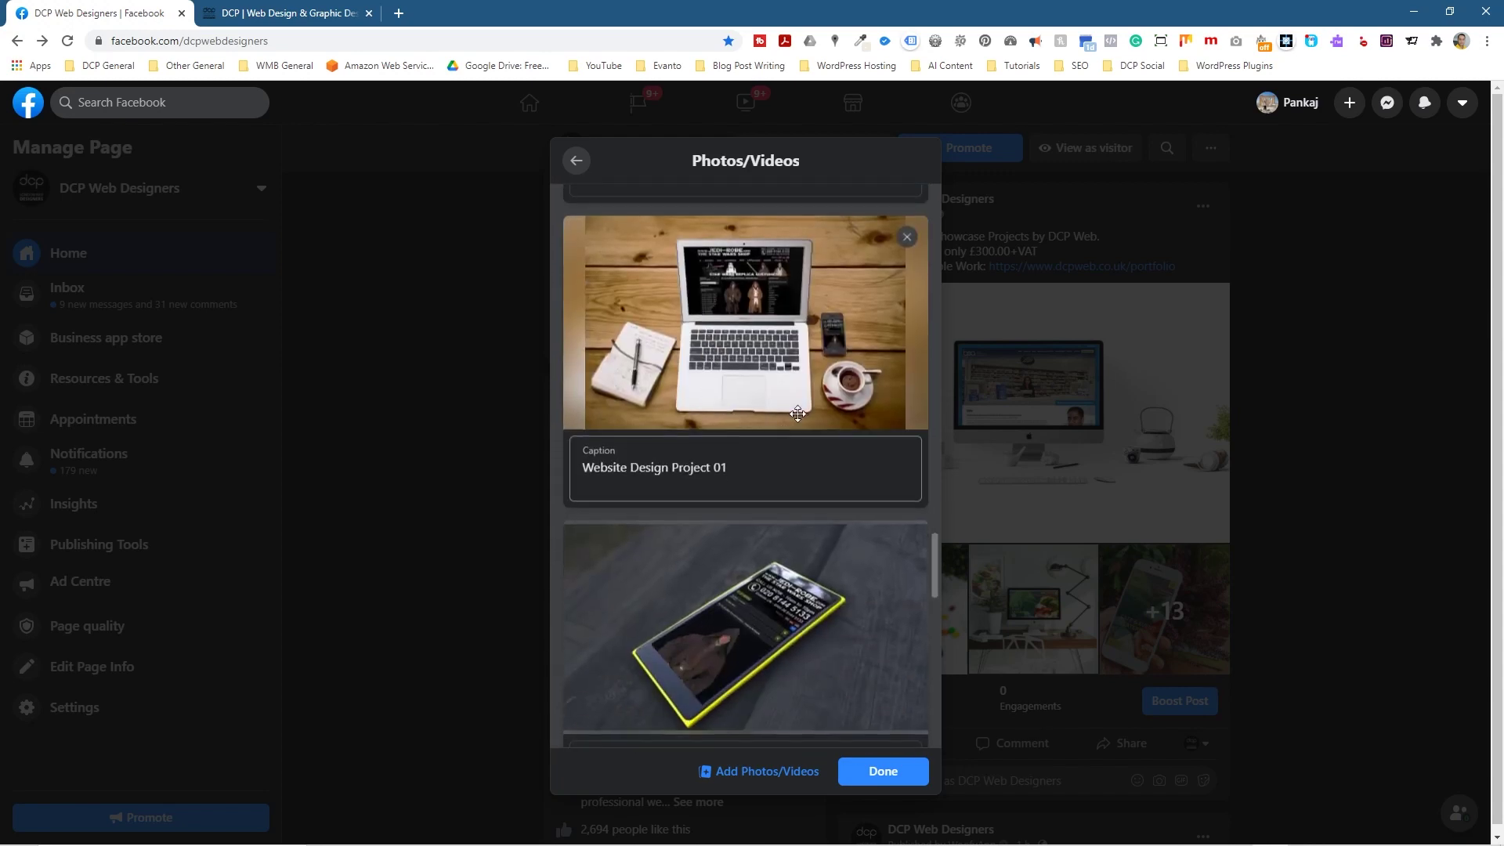
scroll(723, 368, "up", 1)
Move the Project 01 laptop photo to first place with the phone photo second, and finish
left_click_drag(764, 411, 760, 331)
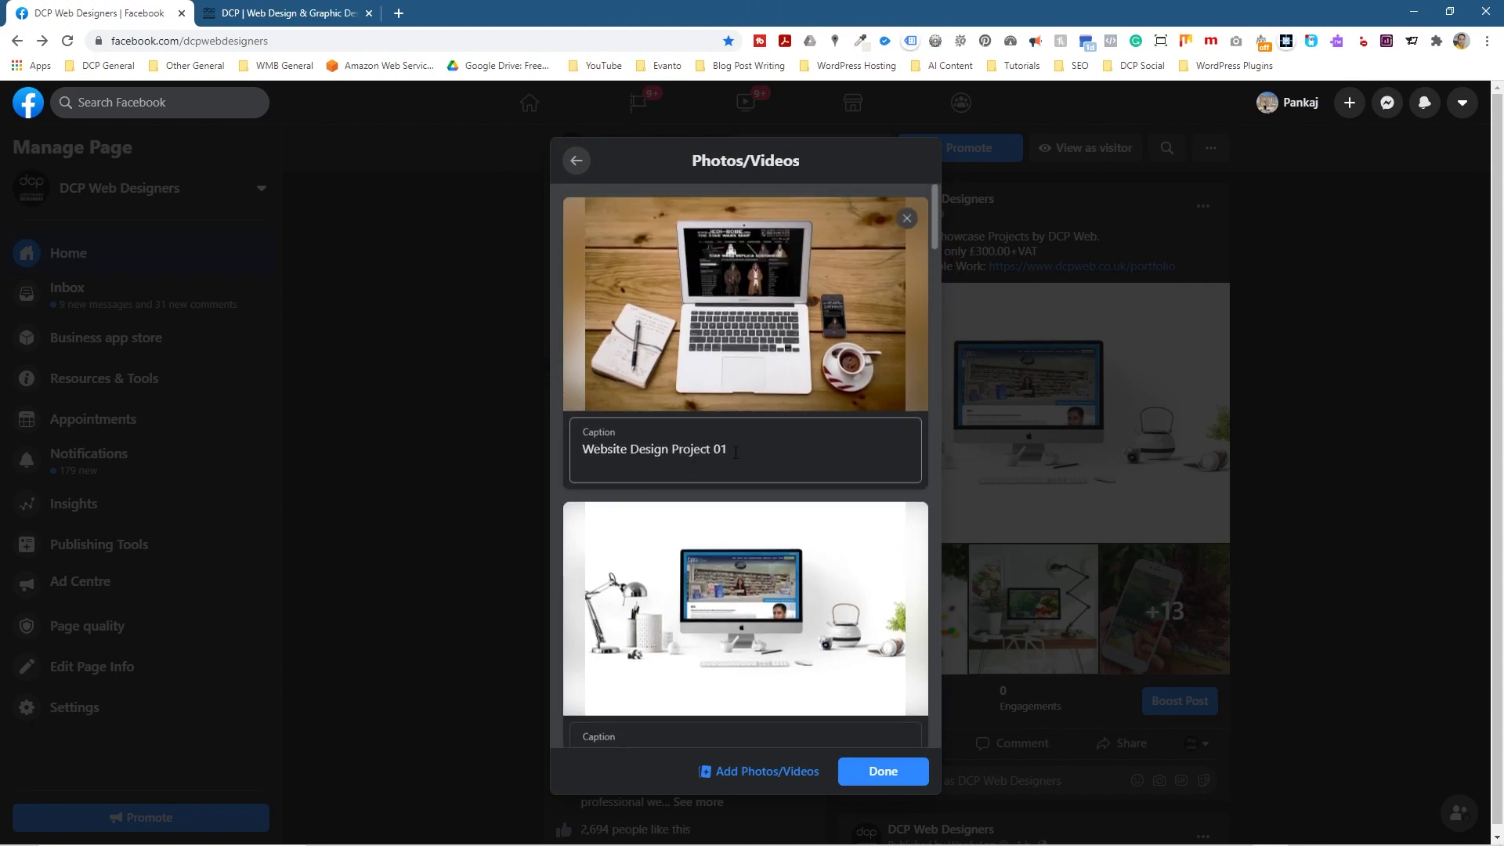
scroll(735, 452, "down", 4)
scroll(731, 444, "down", 15)
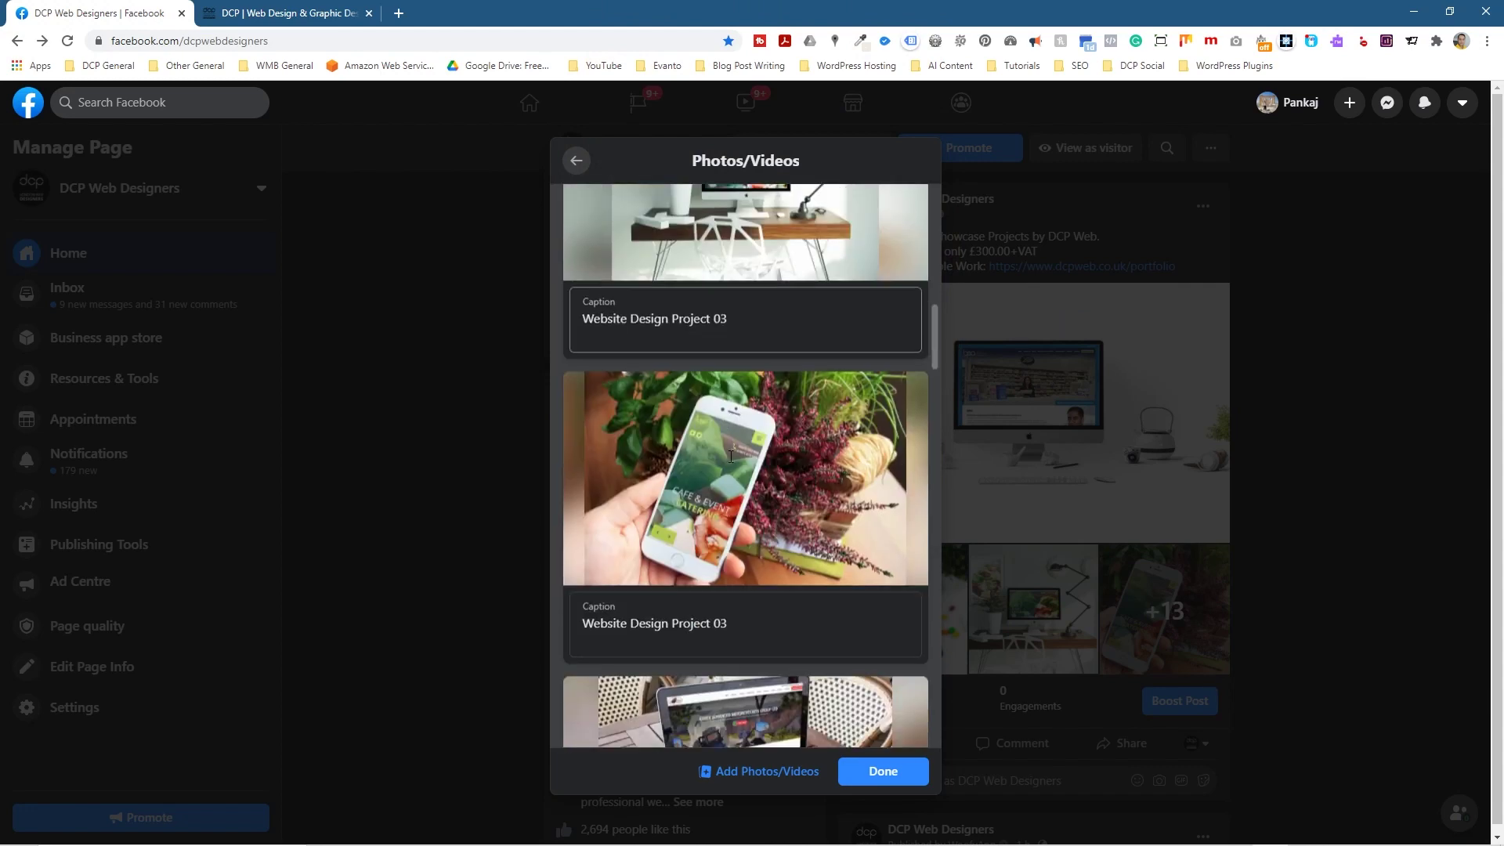
scroll(730, 457, "down", 5)
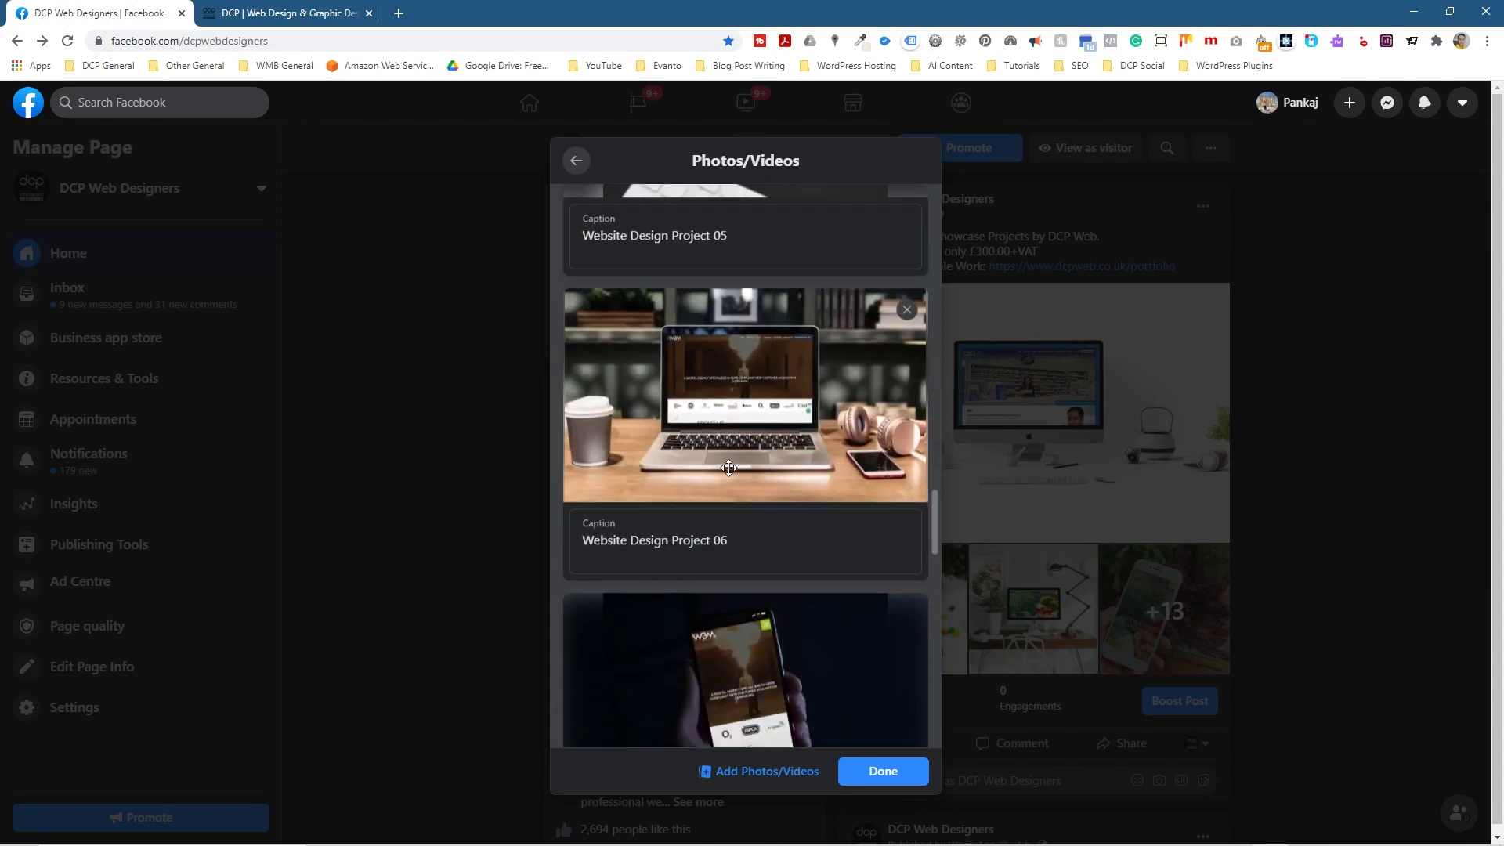
left_click_drag(738, 426, 740, 350)
left_click_drag(730, 466, 735, 577)
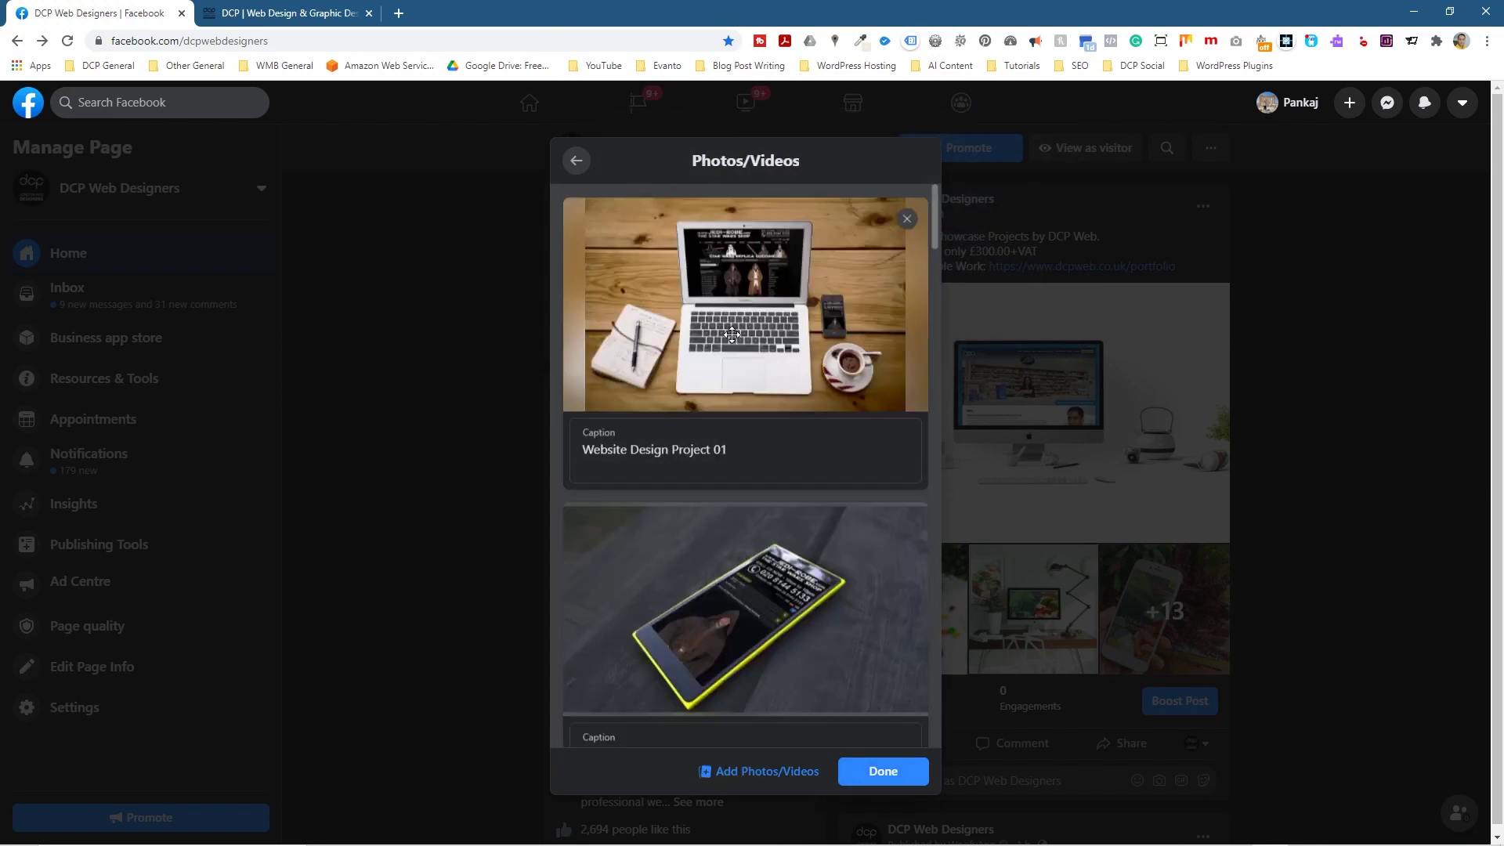
scroll(799, 614, "down", 5)
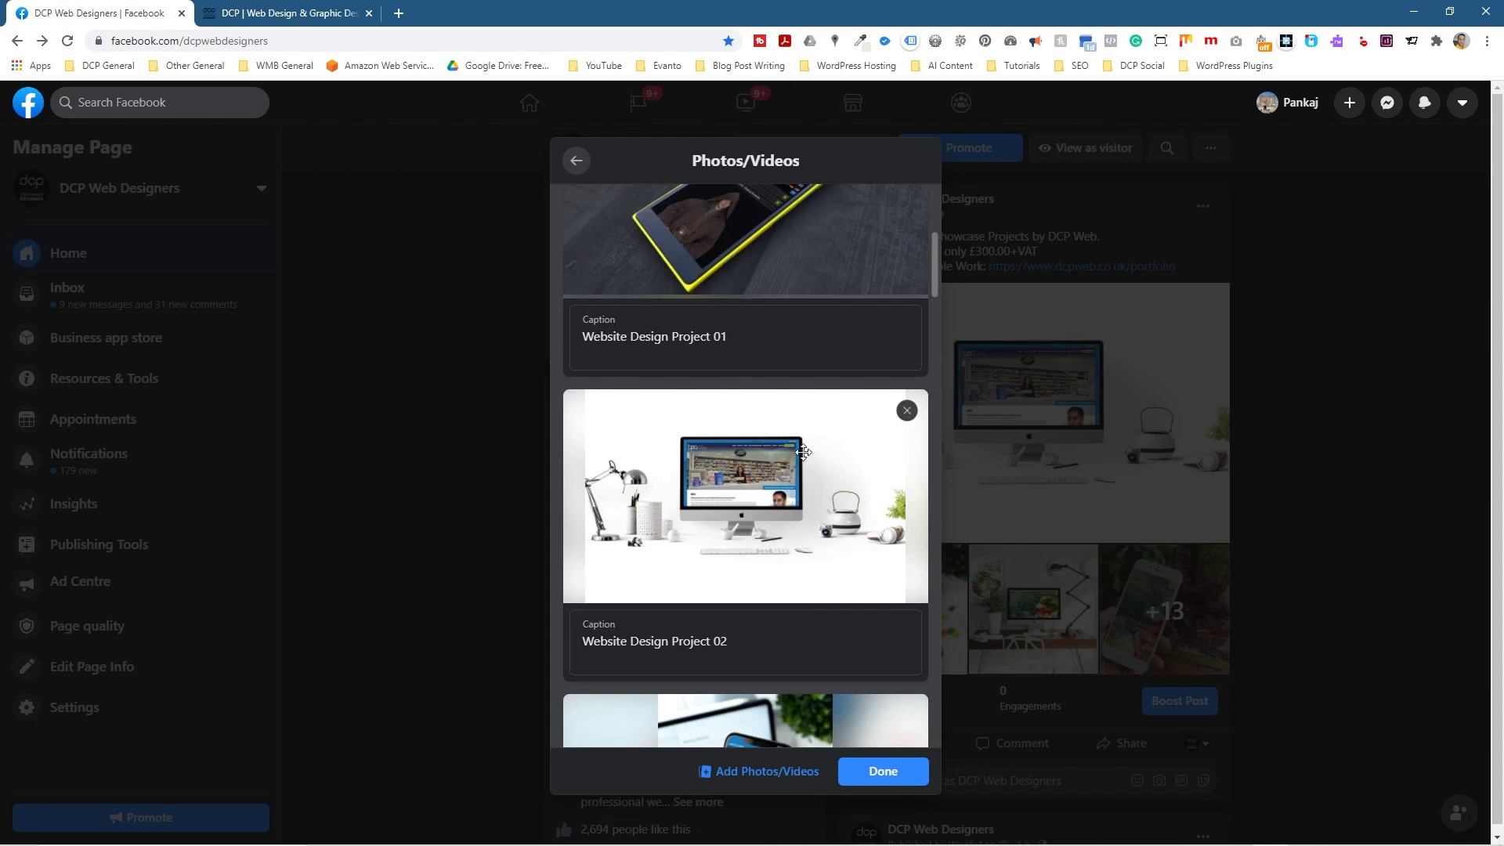
scroll(722, 520, "down", 4)
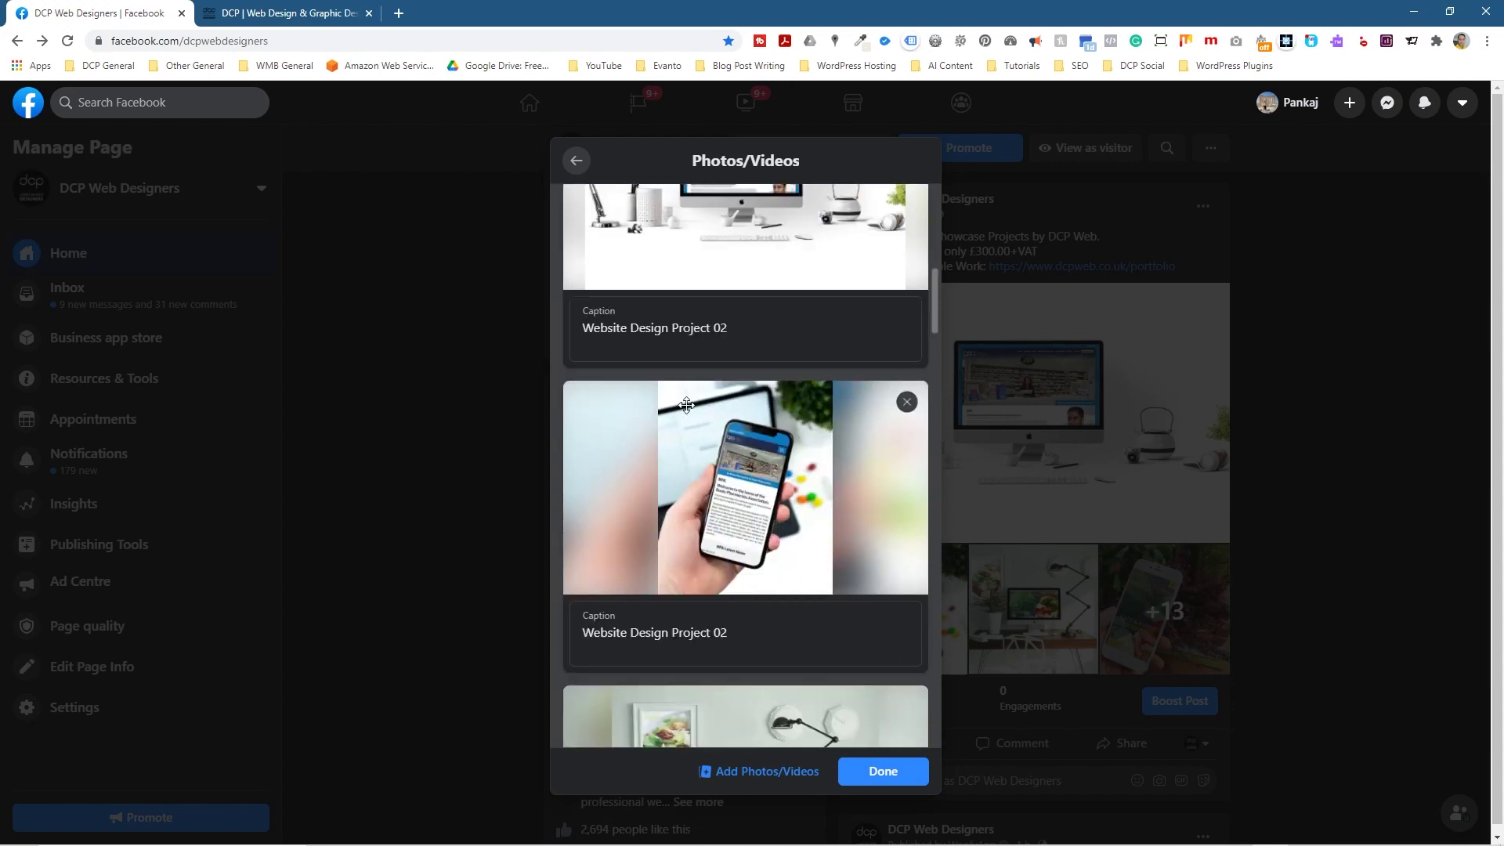
scroll(704, 493, "up", 5)
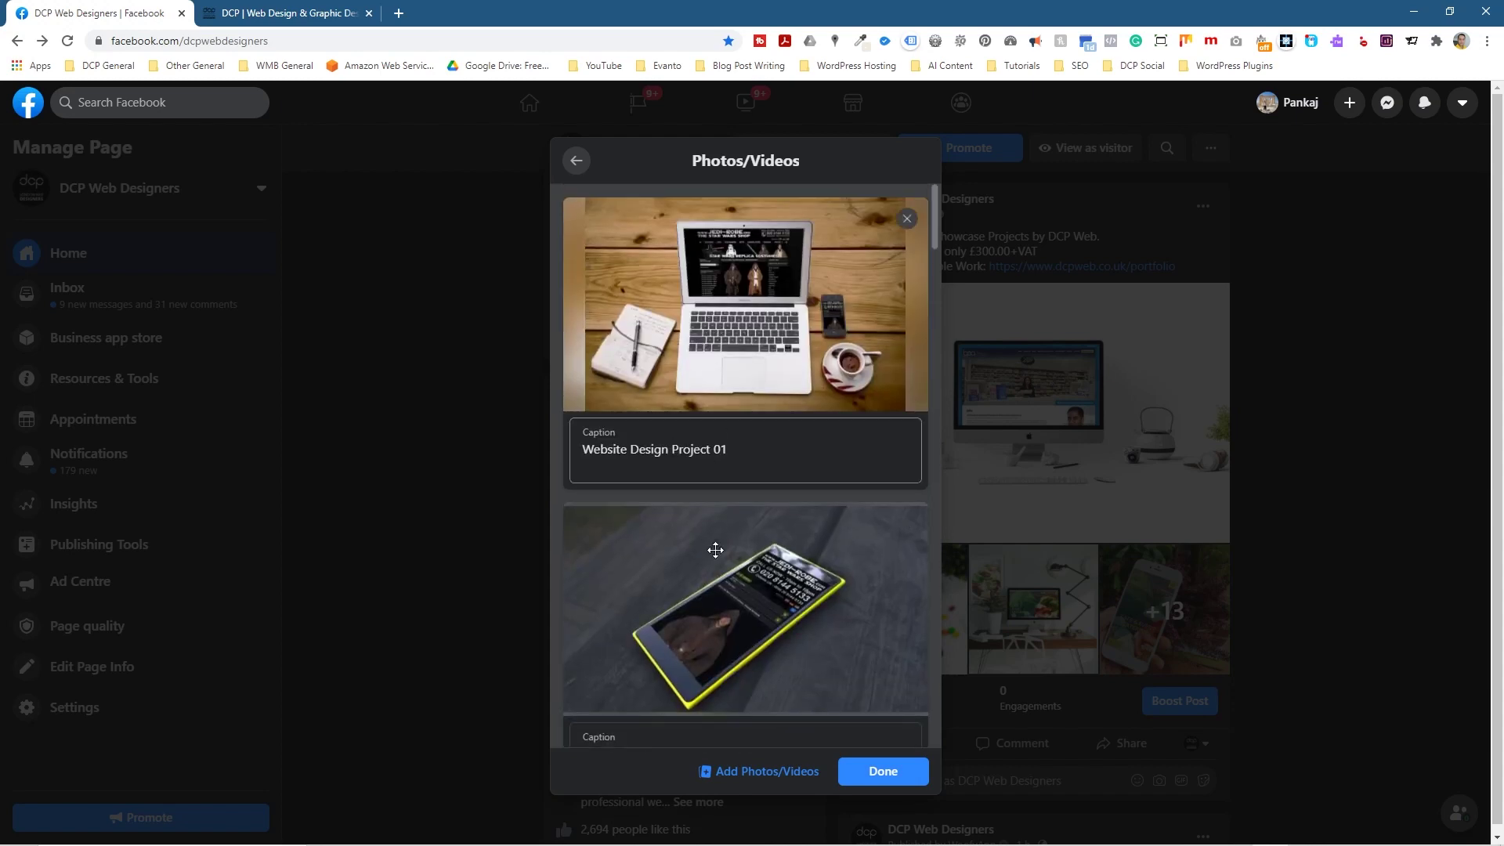
left_click(882, 772)
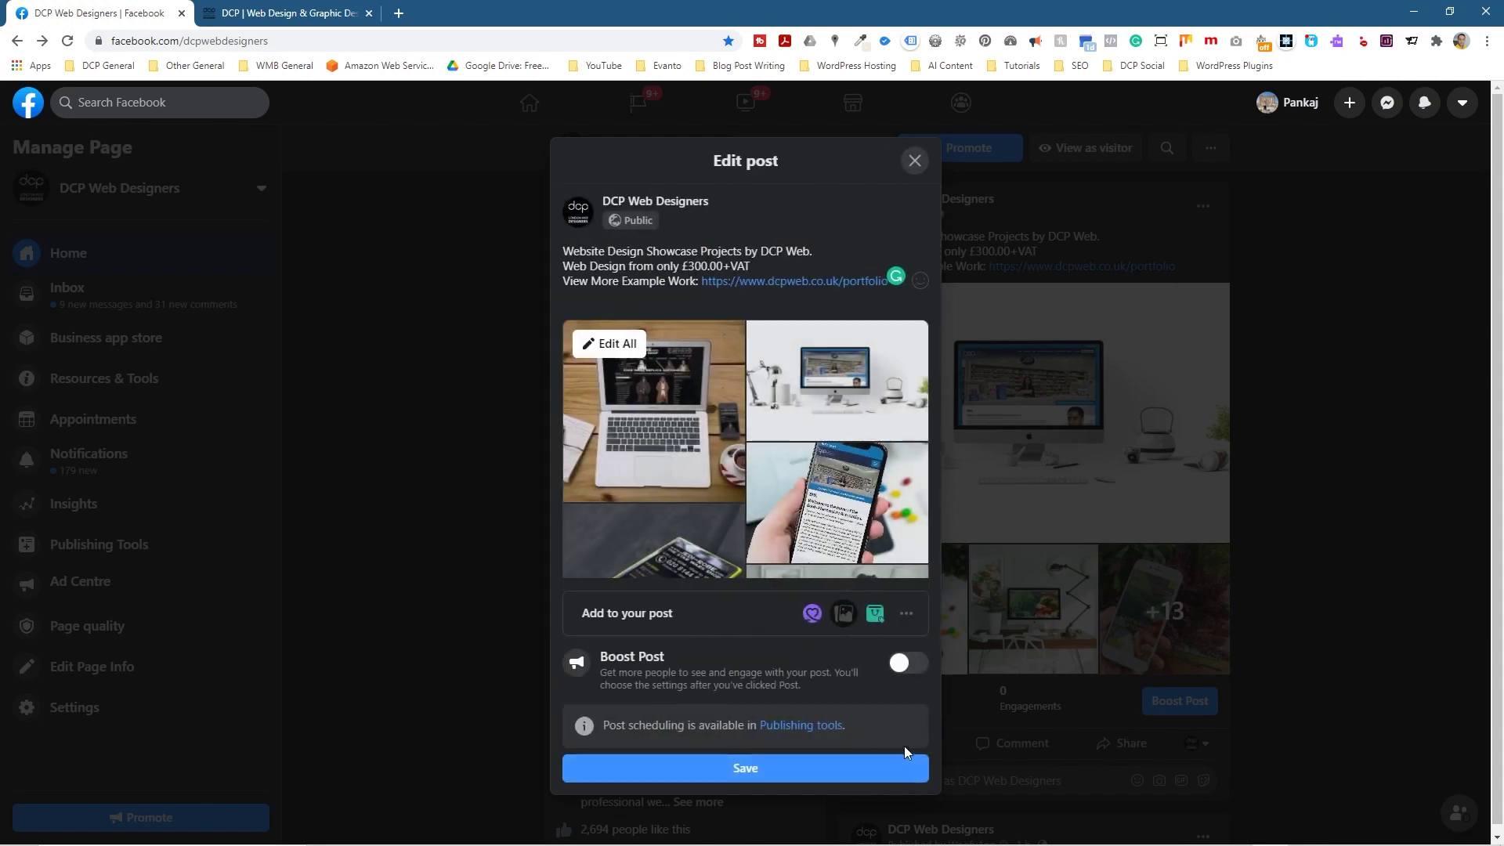
Save the edited post and step through its first photos, starting with the Project 01 laptop
left_click(825, 768)
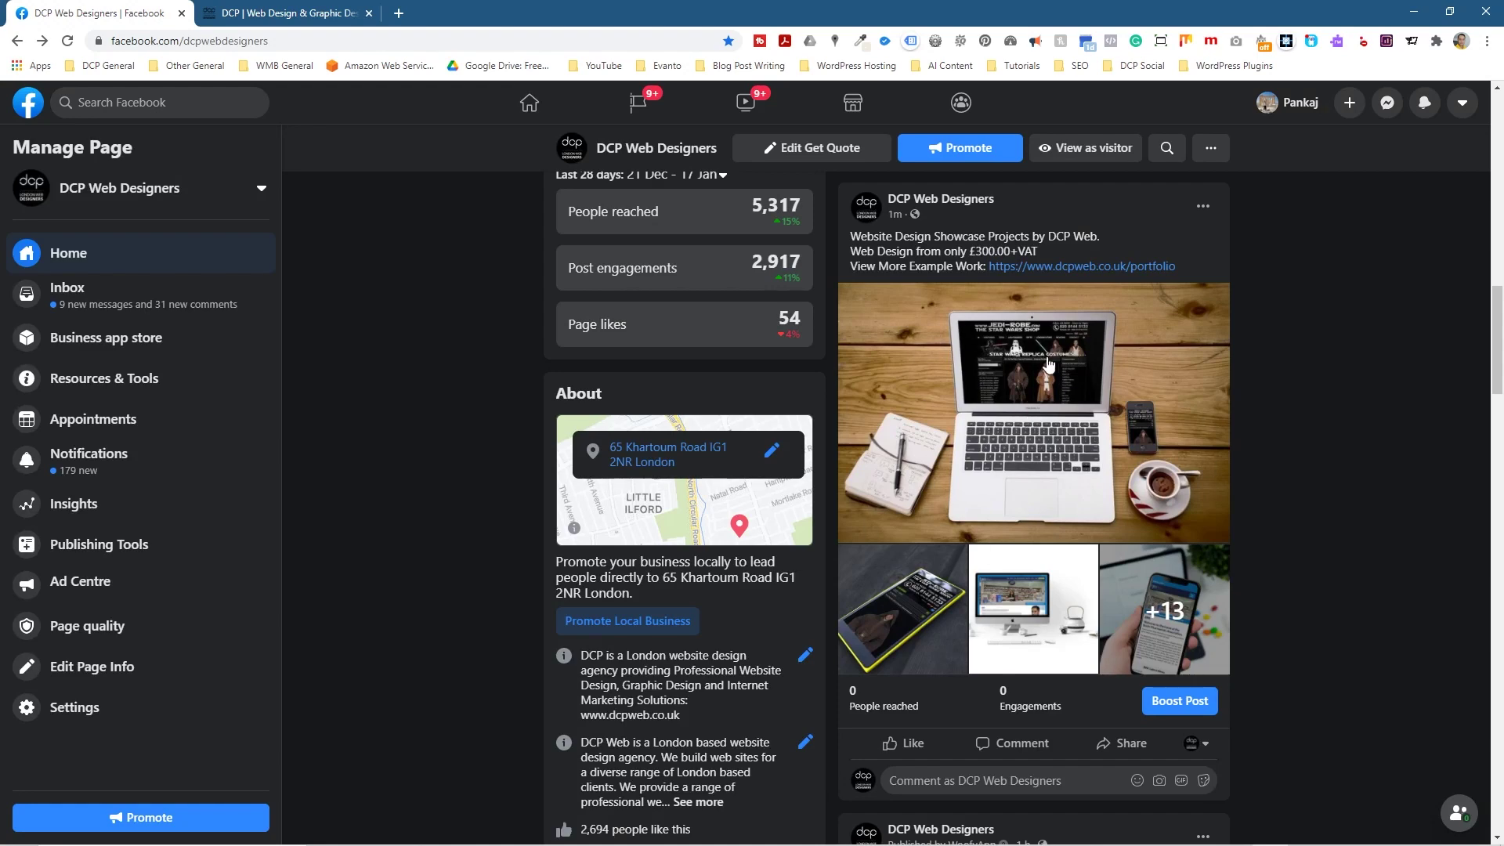
left_click(1046, 423)
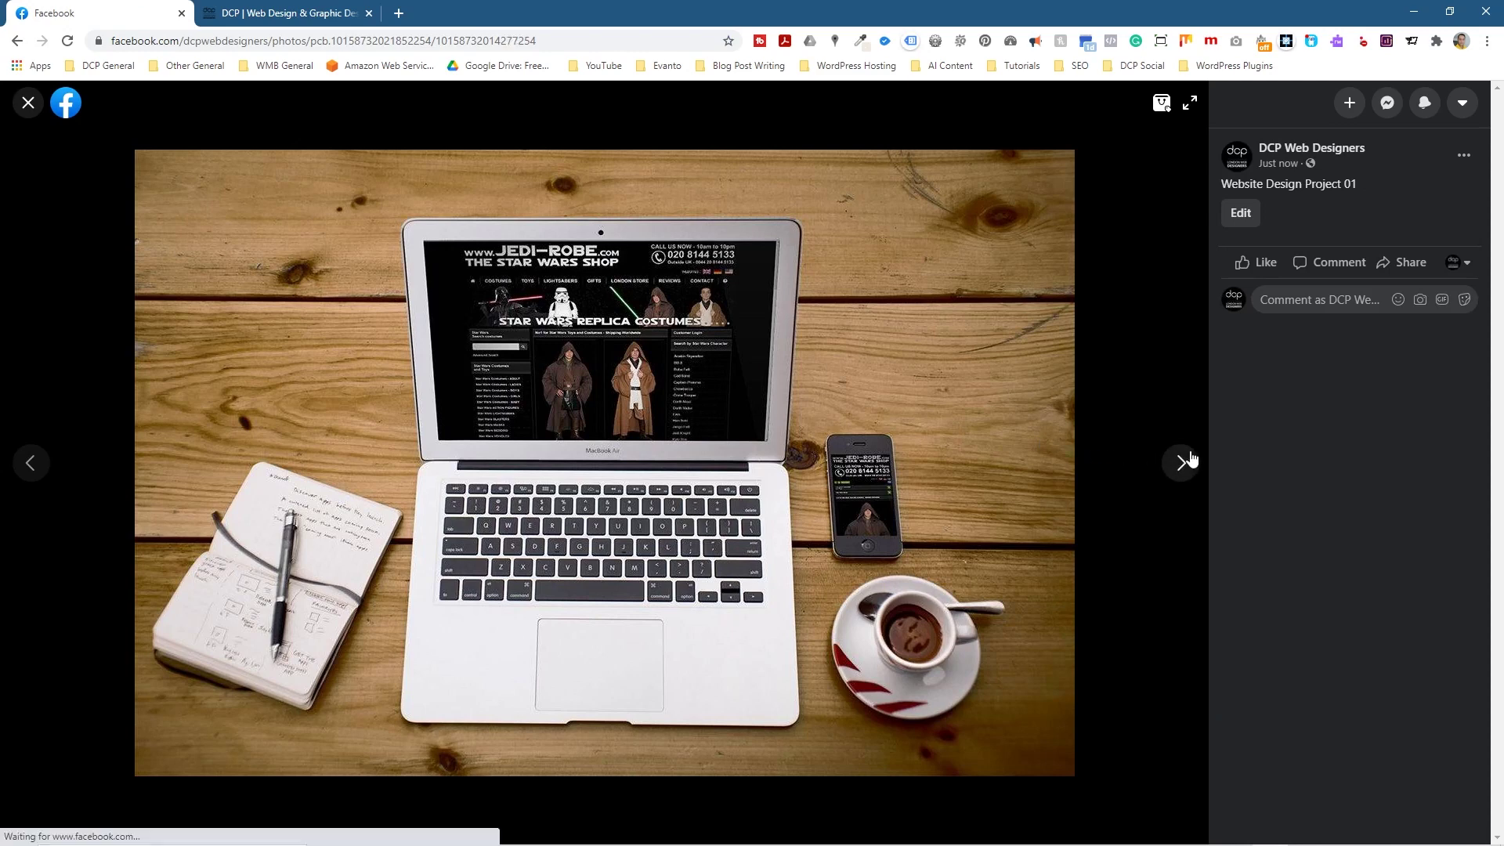
left_click(1179, 462)
left_click(1181, 463)
left_click(1181, 463)
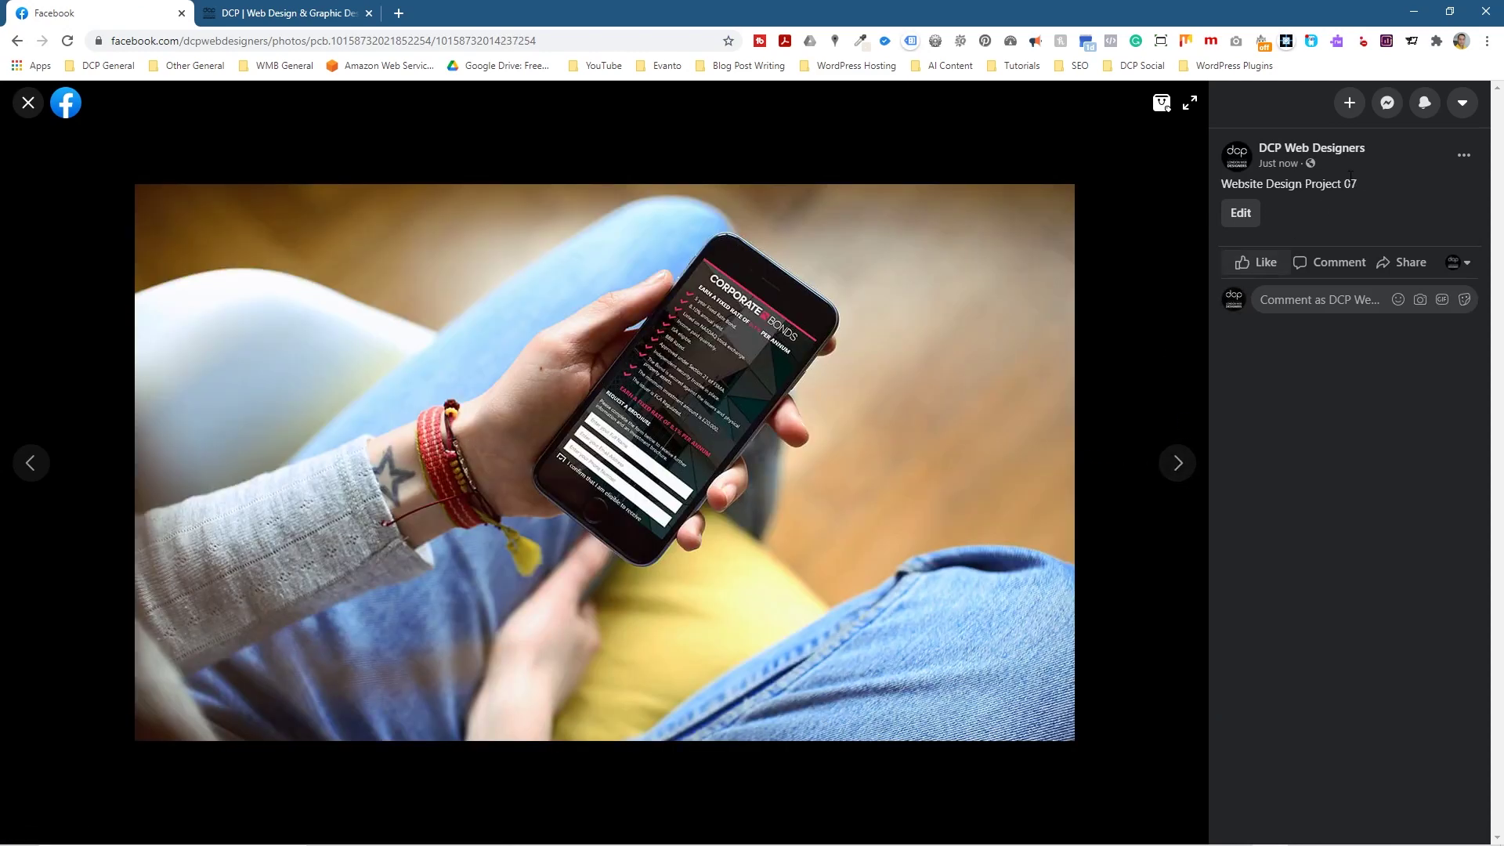
left_click(28, 103)
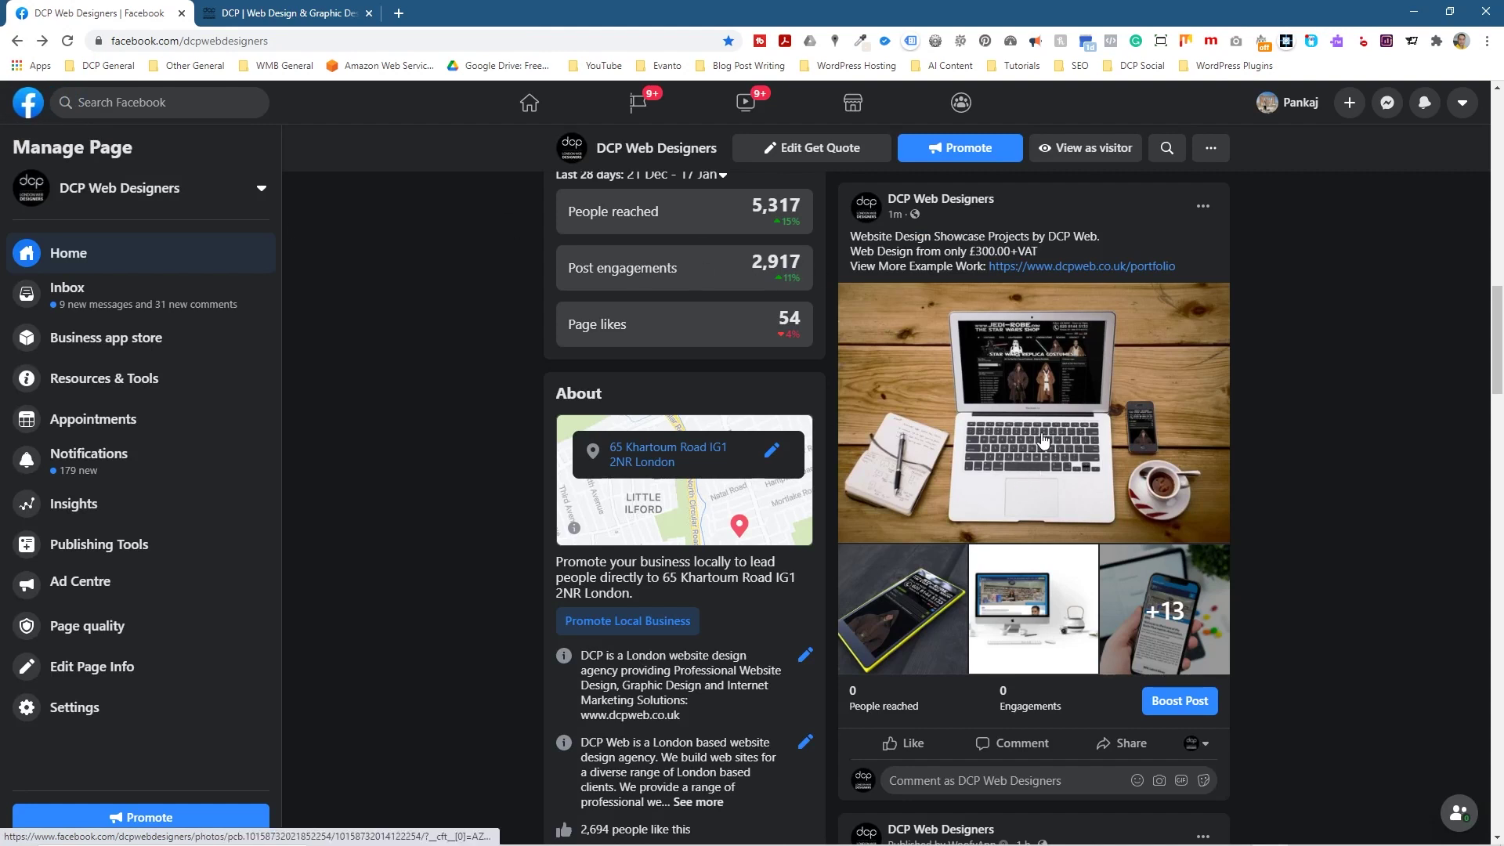
Pin the portfolio post to the top of the page and scroll down the feed
left_click(1202, 207)
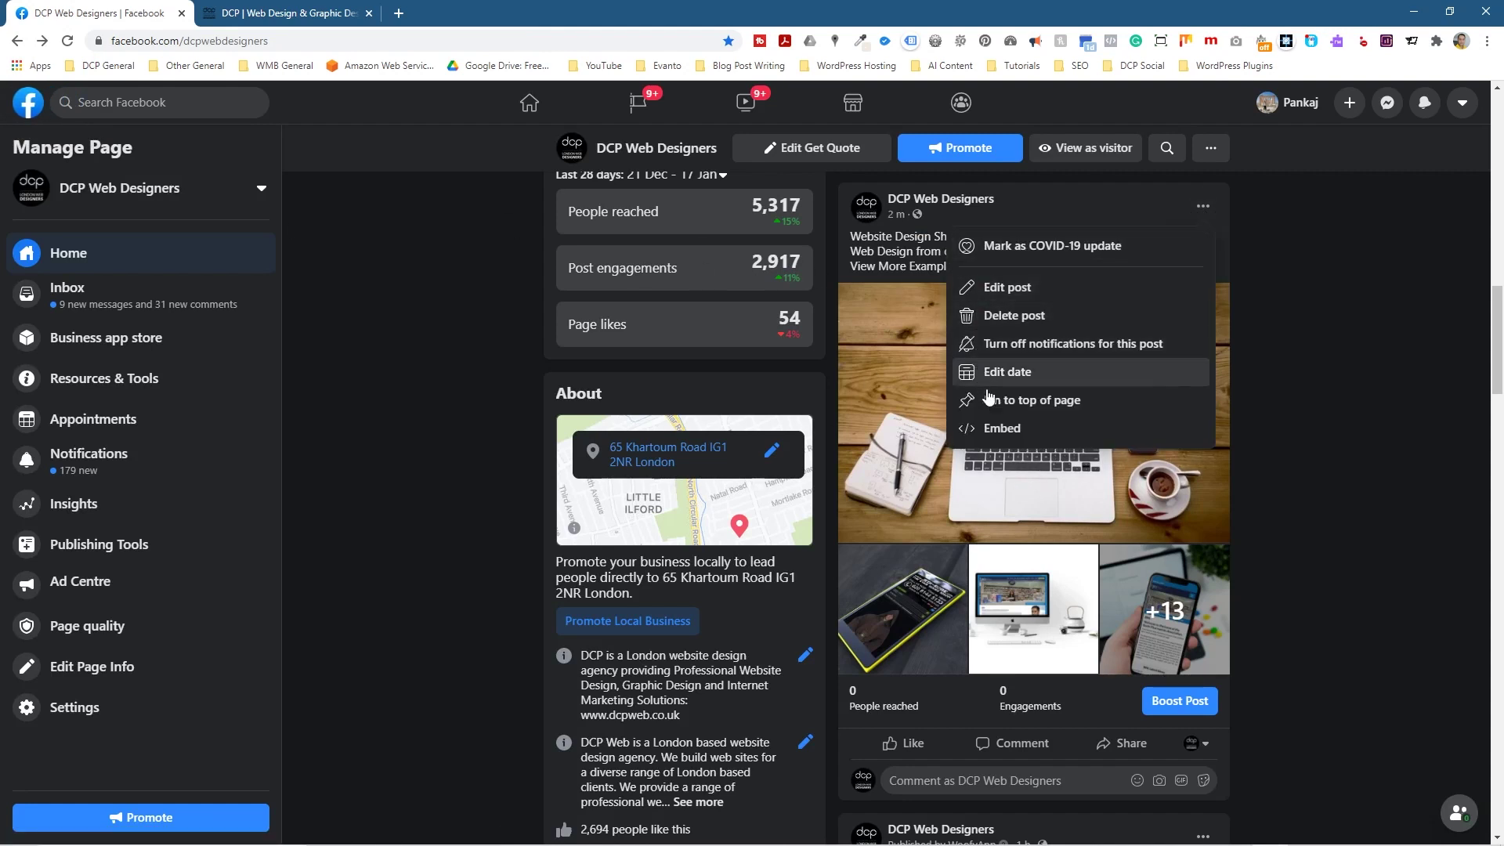
left_click(1040, 401)
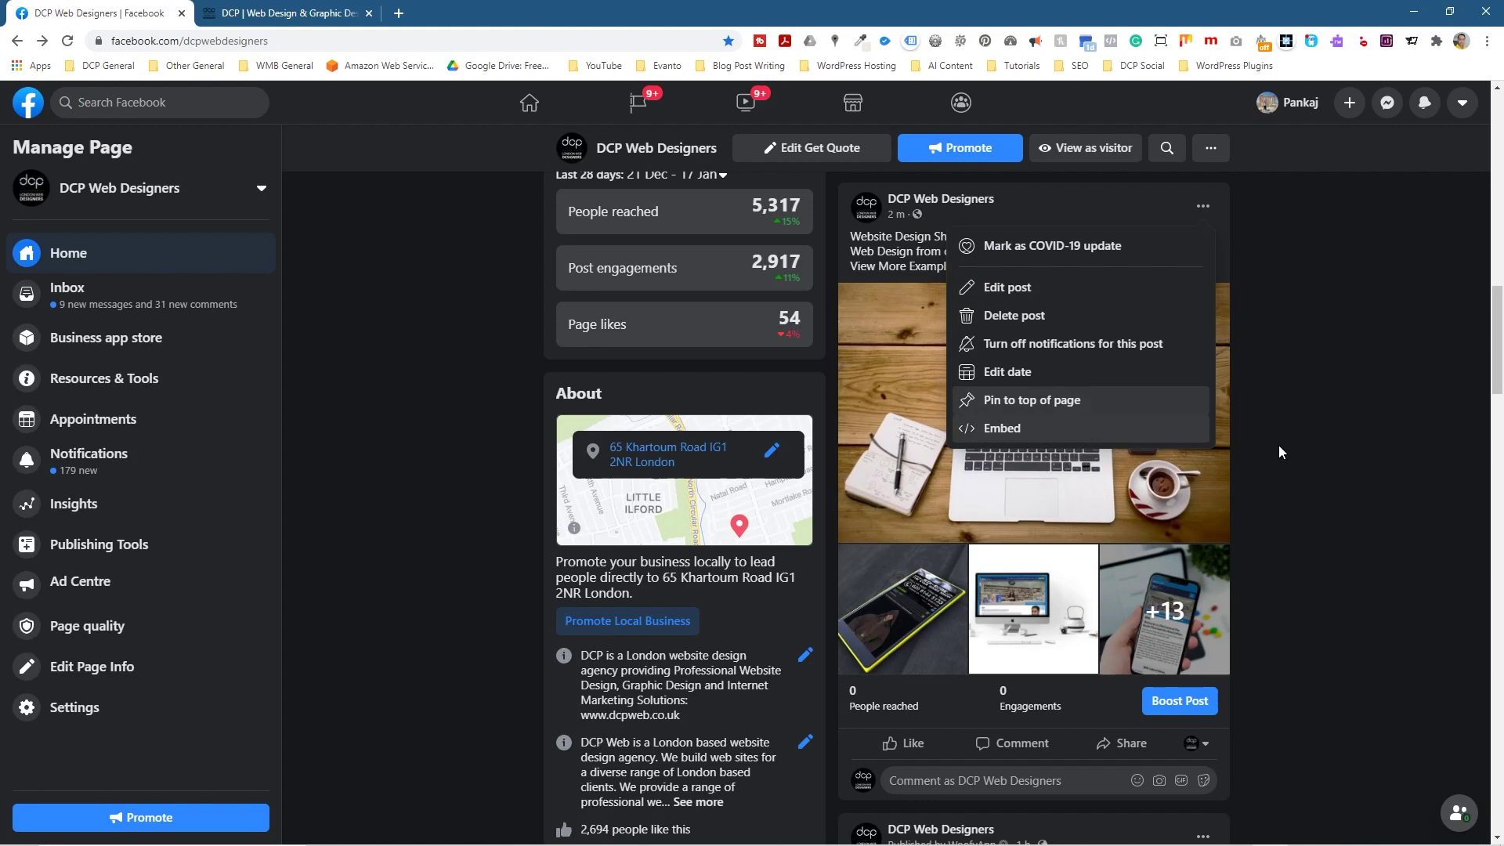
scroll(1328, 477, "down", 6)
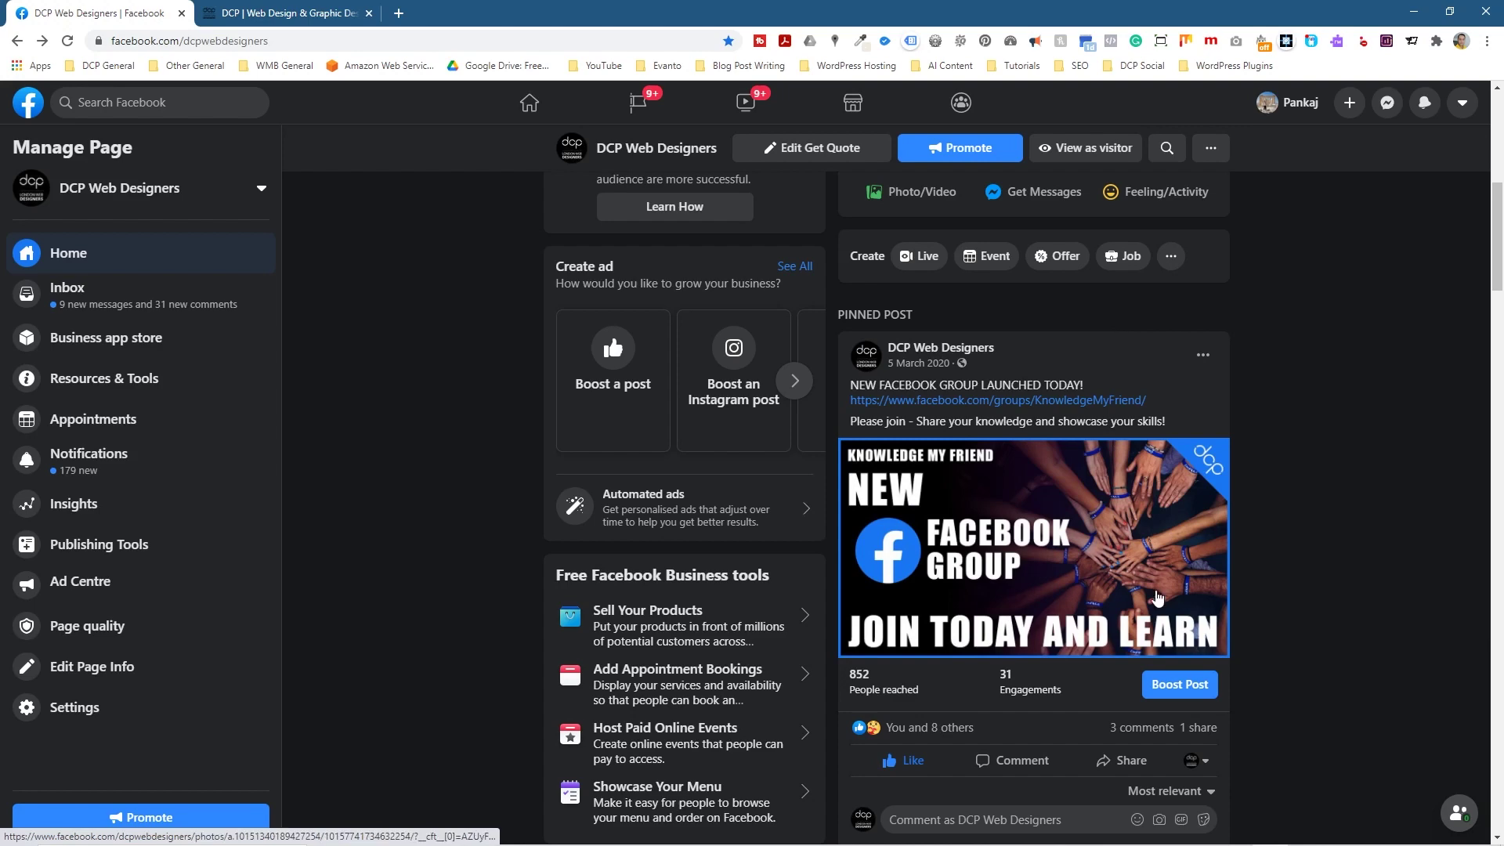
scroll(1157, 600, "down", 6)
scroll(1189, 619, "down", 4)
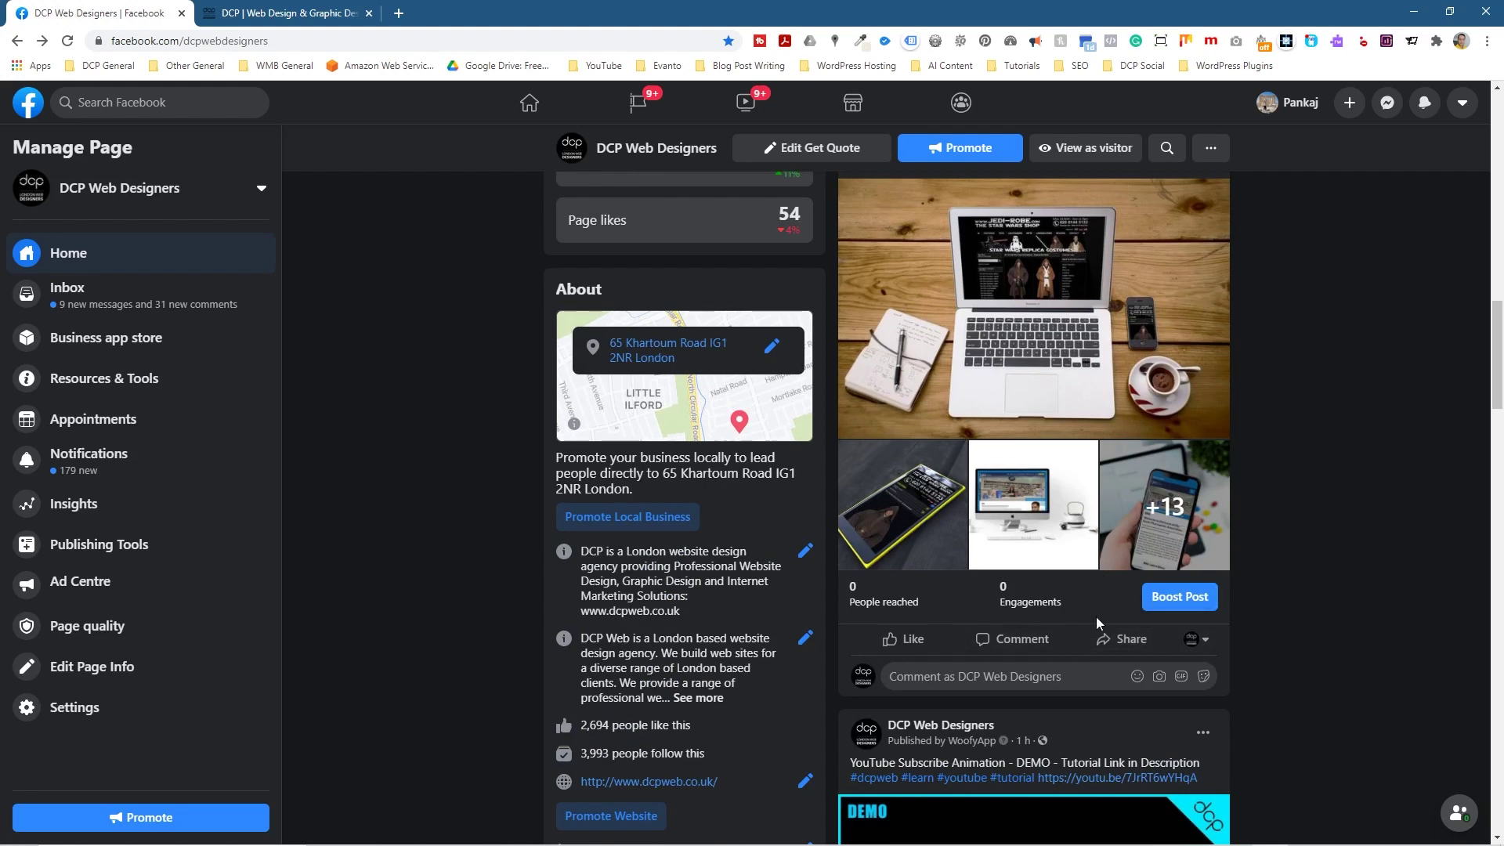
Scroll back to the top of the page and minimize the browser to the desktop
scroll(1112, 548, "up", 3)
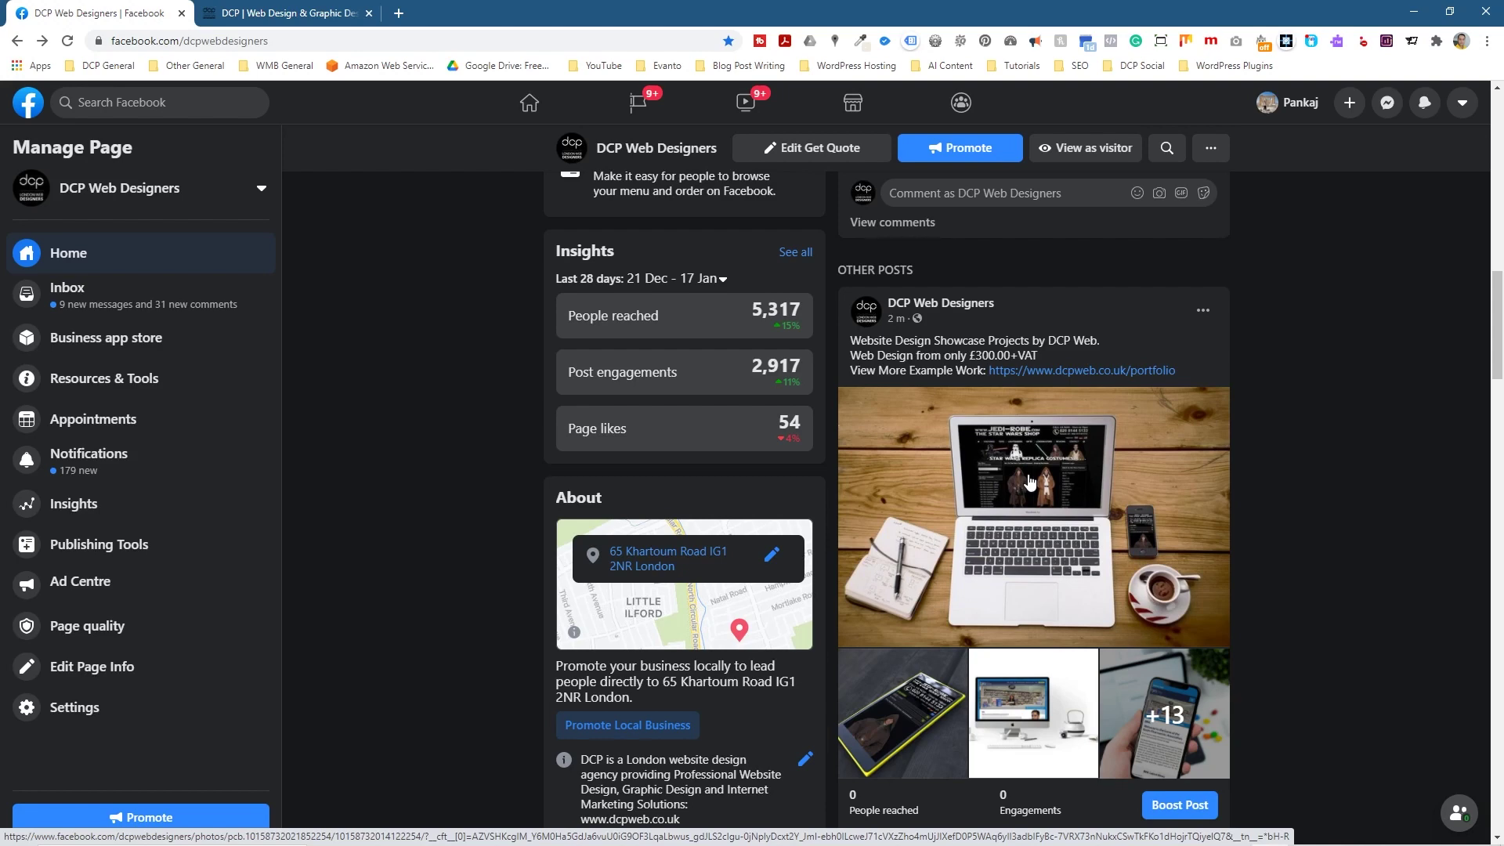
scroll(1025, 480, "up", 10)
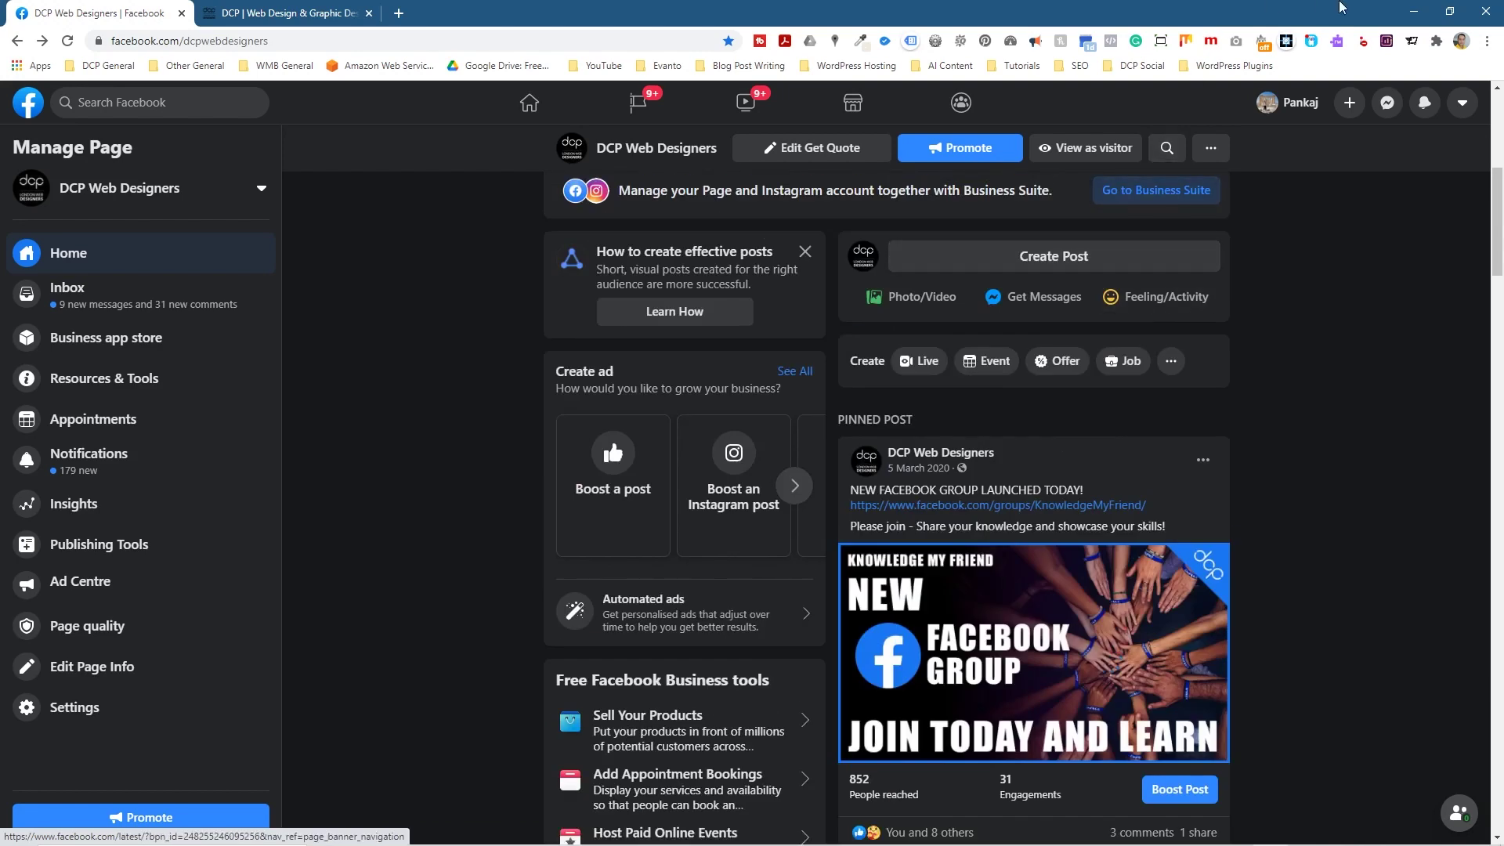
left_click(1413, 12)
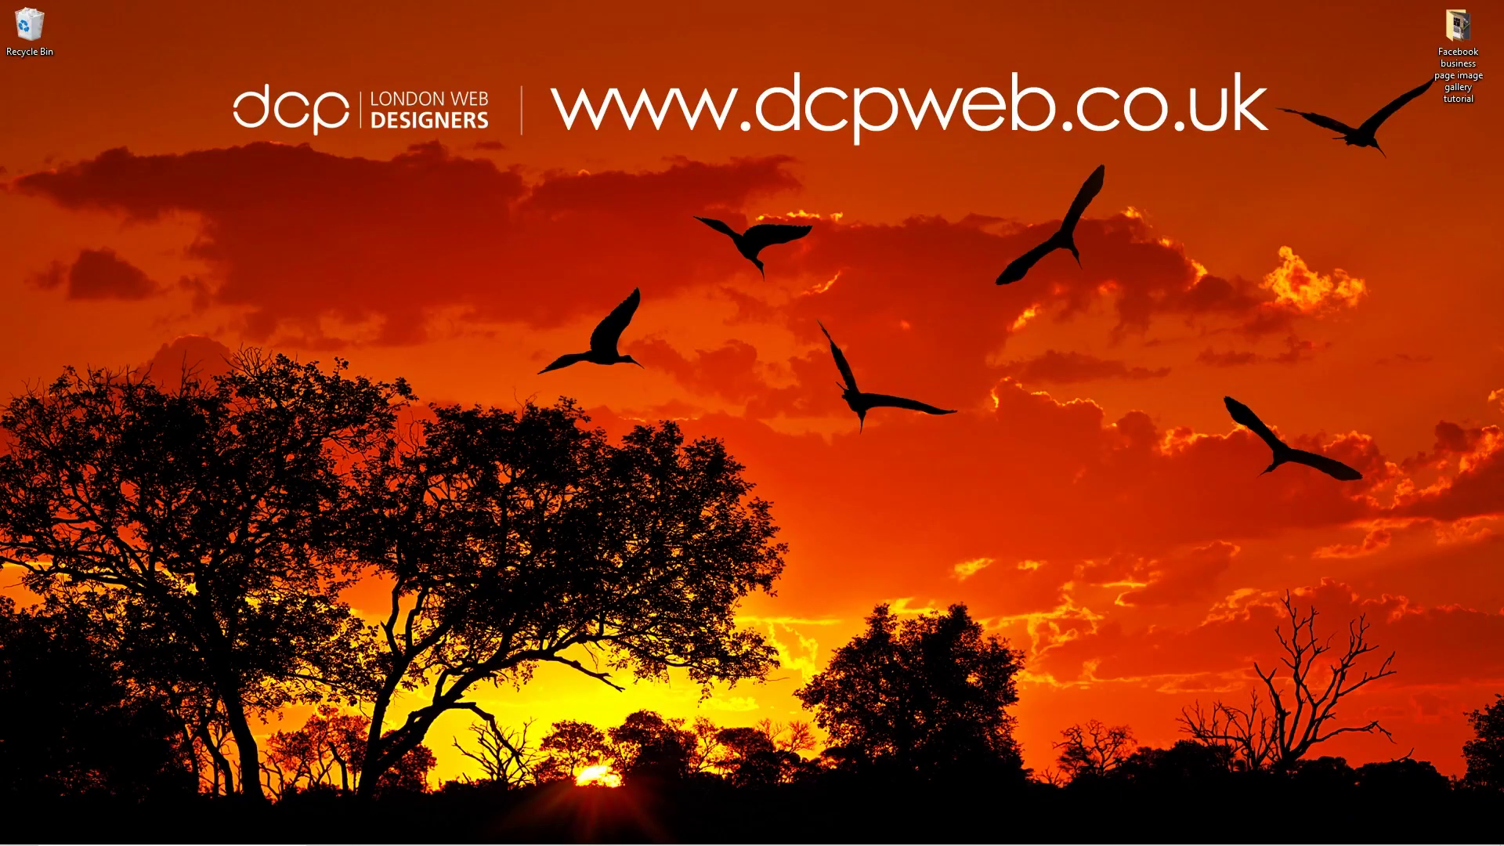